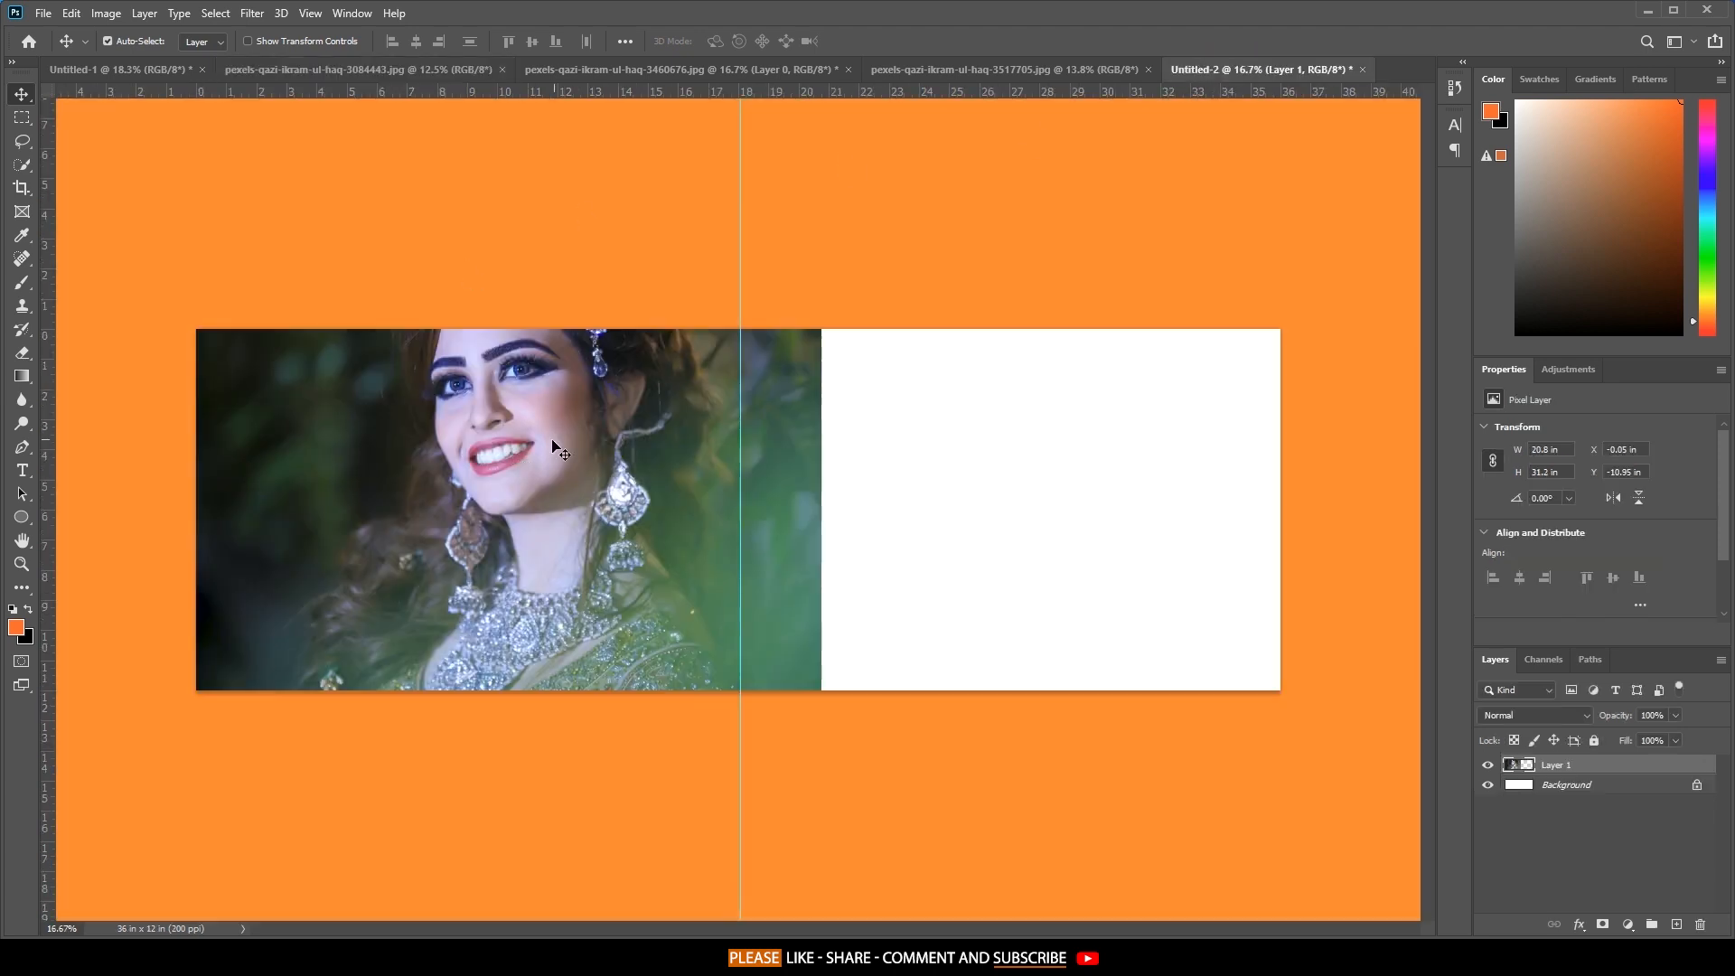
# Scale the bride photo to about 87% and position it to fill the left half of the spread up to the centre guide.
pyautogui.hotkey('ctrl', 't')
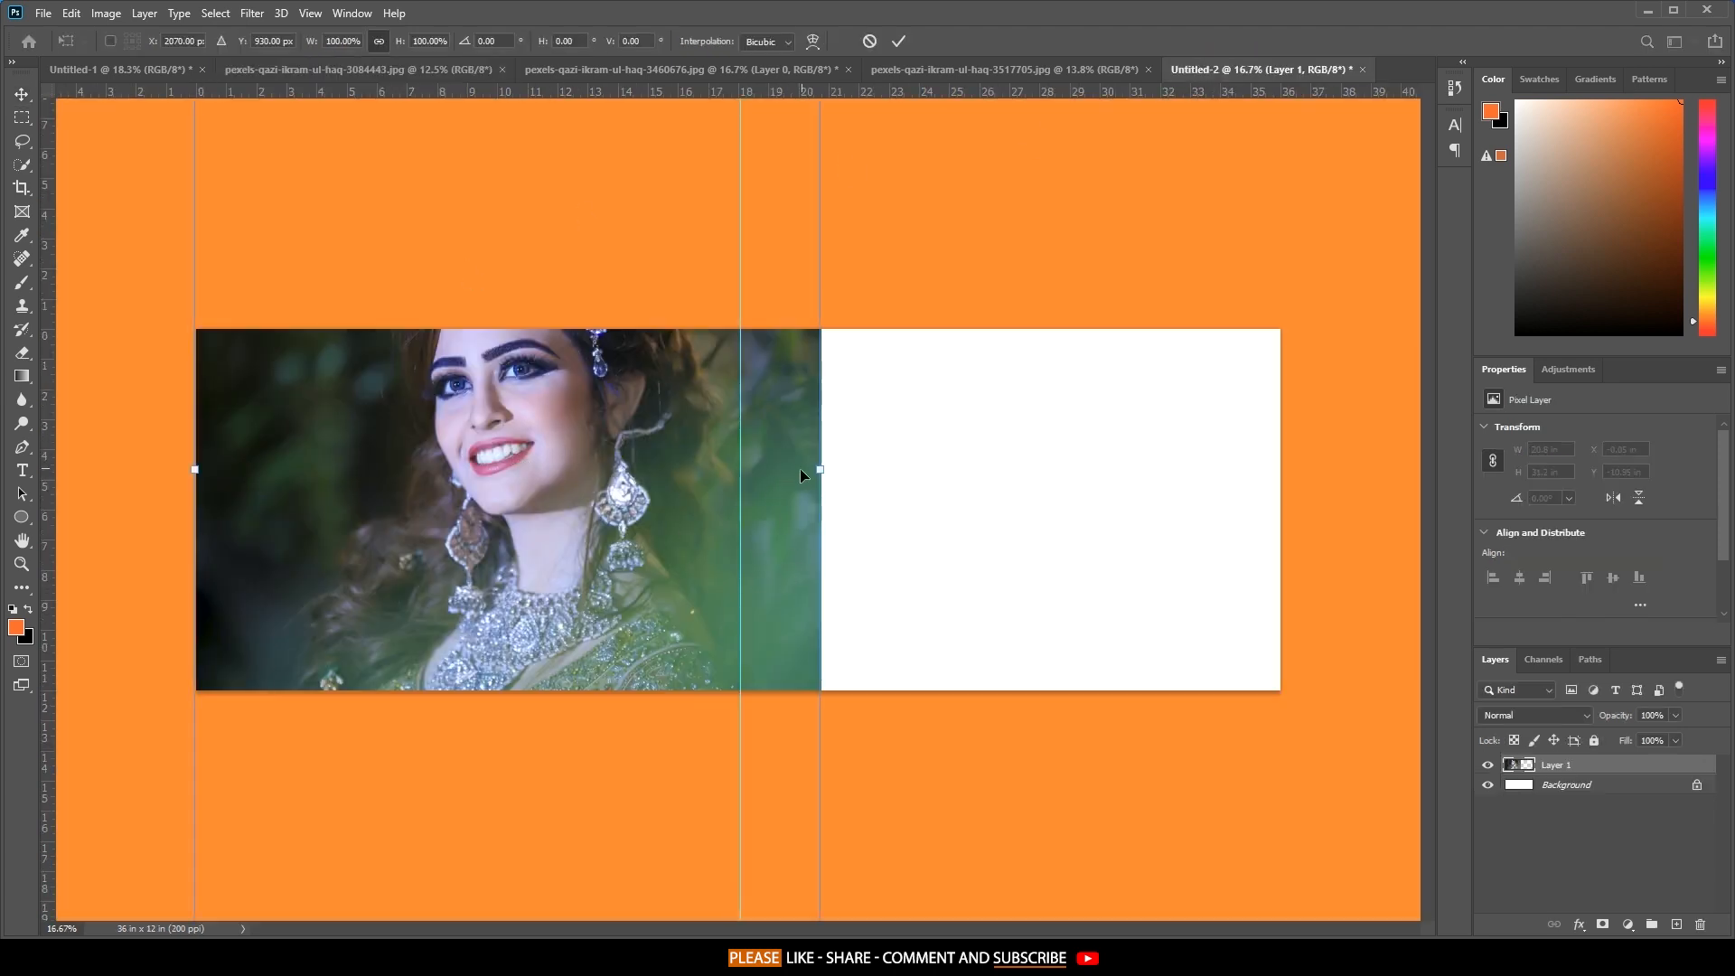
pyautogui.moveTo(822, 471); pyautogui.dragTo(737, 469)
pyautogui.moveTo(614, 317); pyautogui.dragTo(616, 395)
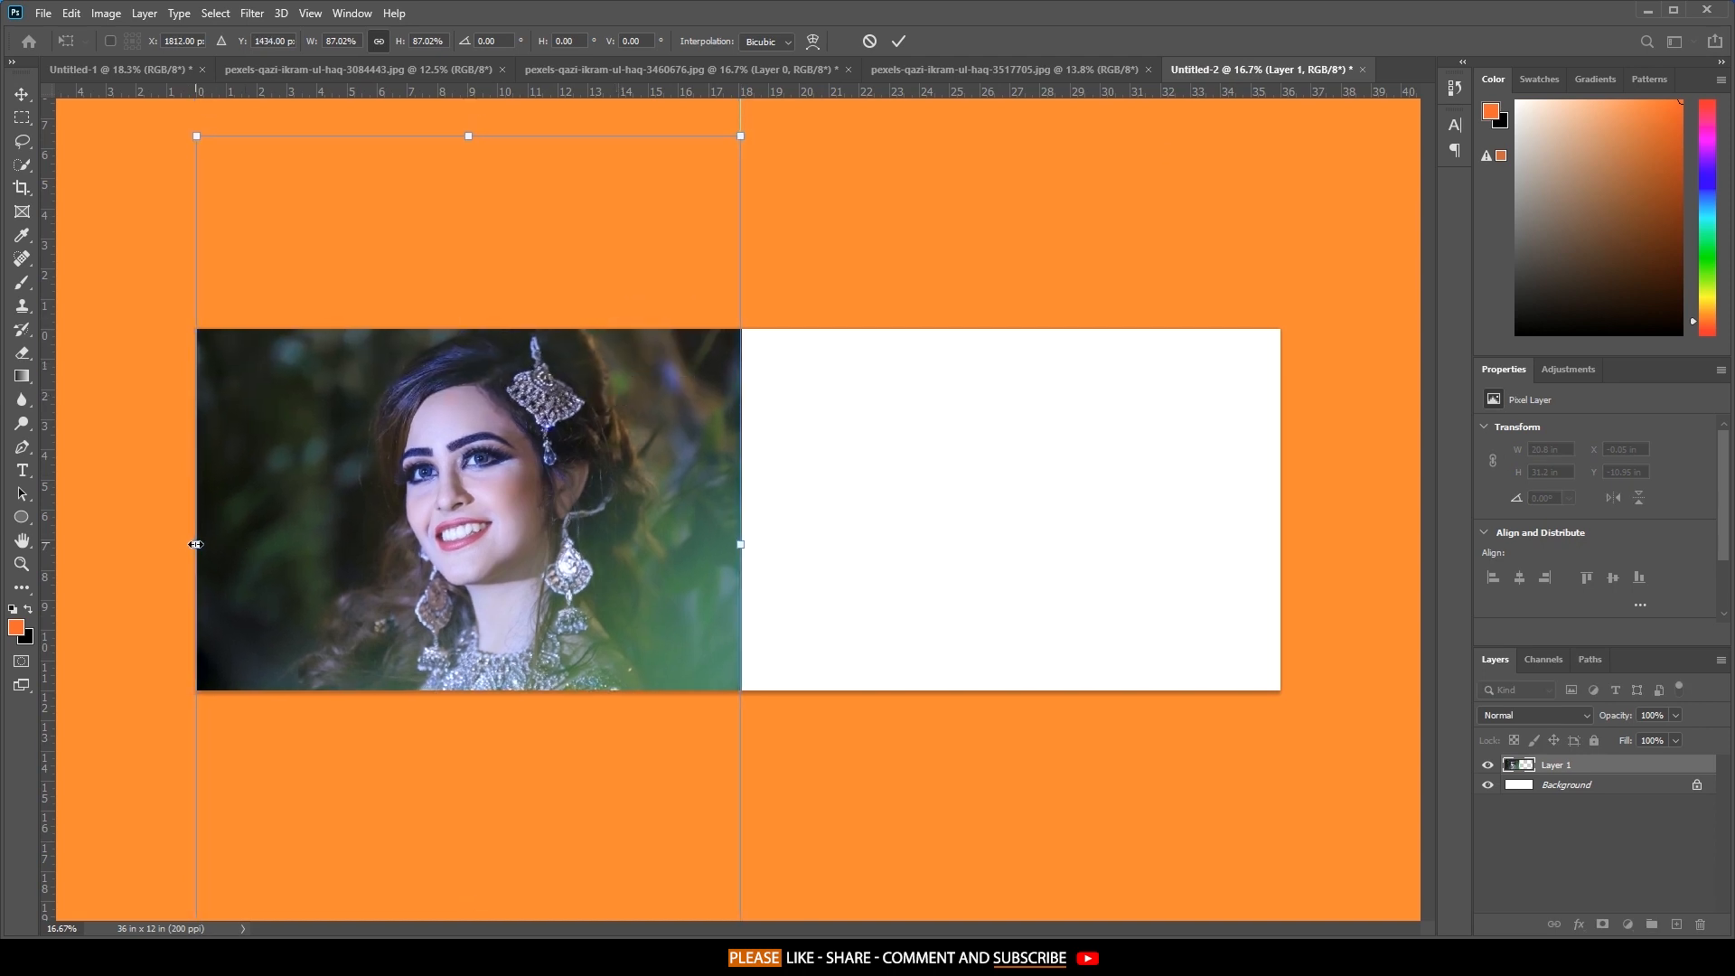
pyautogui.moveTo(194, 544); pyautogui.dragTo(194, 543)
pyautogui.moveTo(415, 447); pyautogui.dragTo(410, 489)
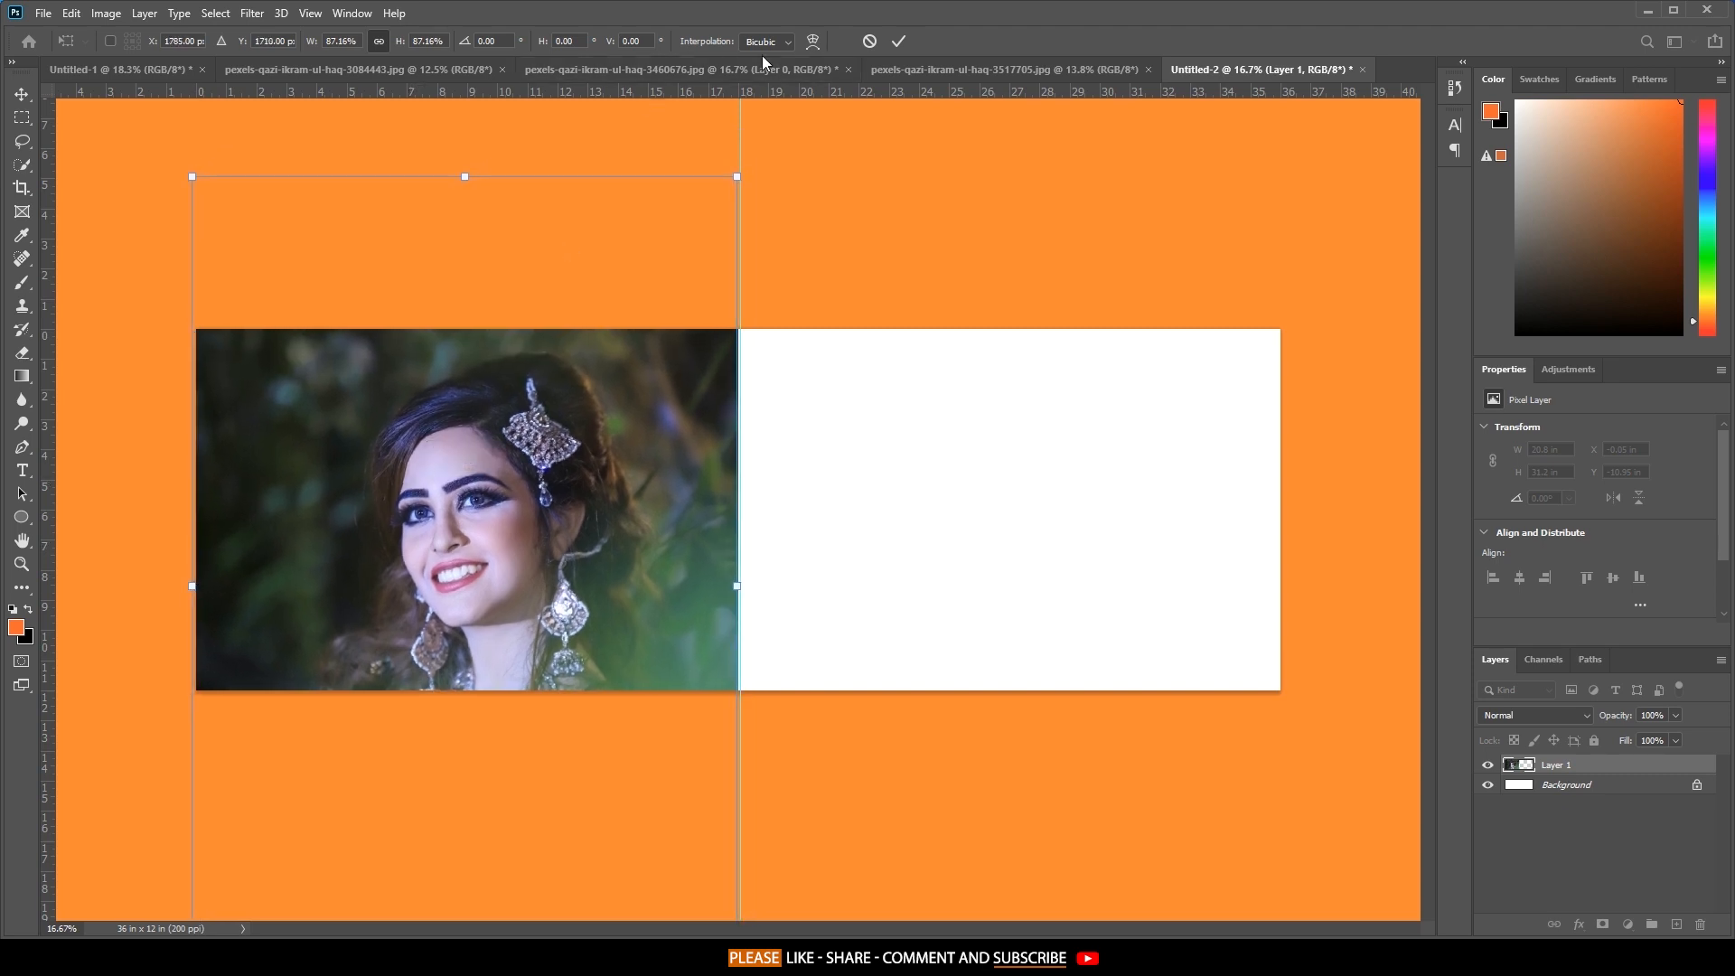
pyautogui.click(899, 42)
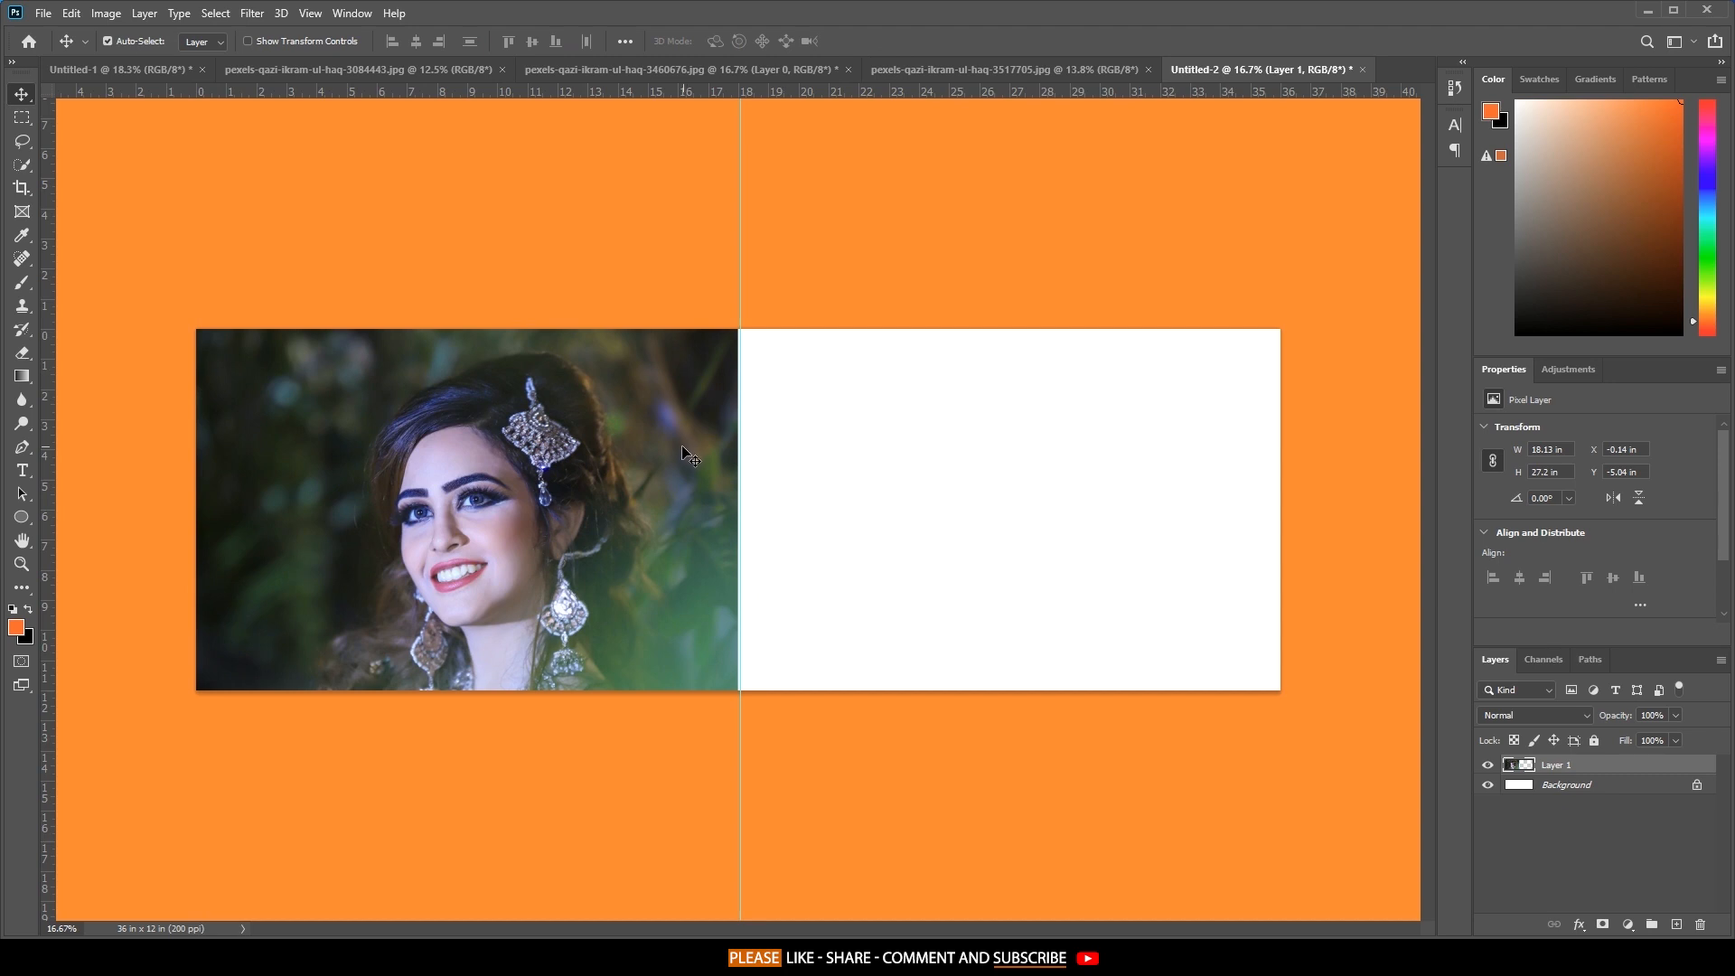
pyautogui.moveTo(686, 448); pyautogui.dragTo(687, 448)
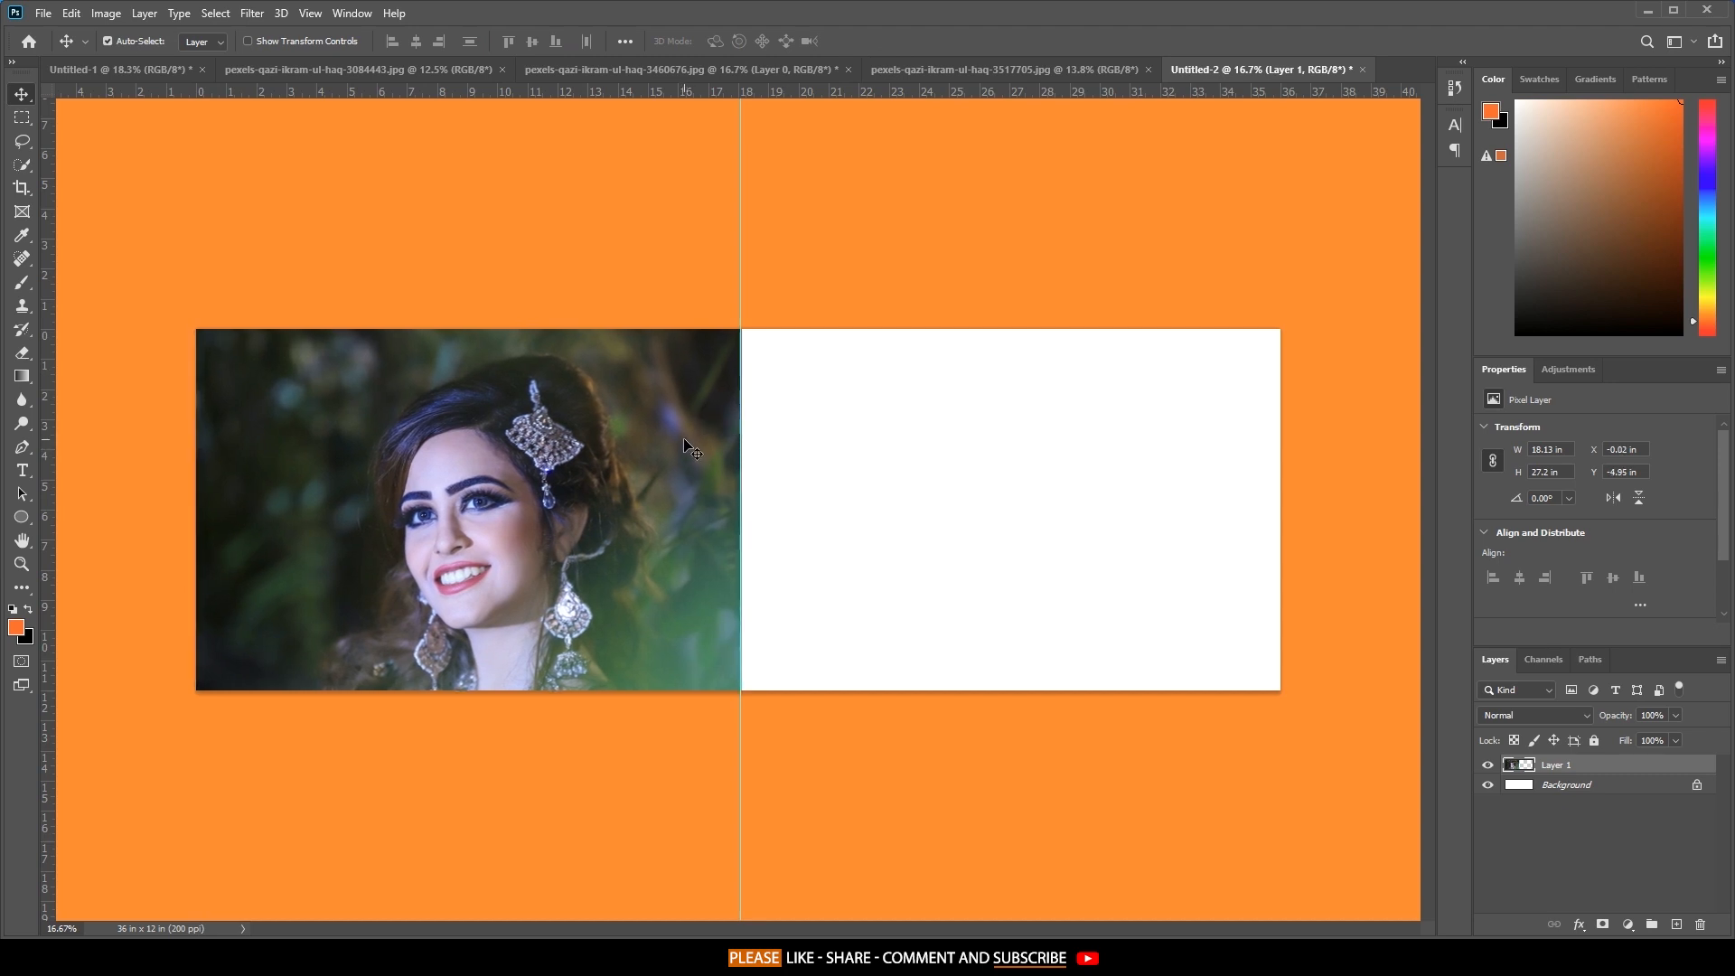
# On a new layer, fill a full-height strip about 0.78 in wide beside the centre guide with white and set its opacity to 54%.
pyautogui.click(1678, 924)
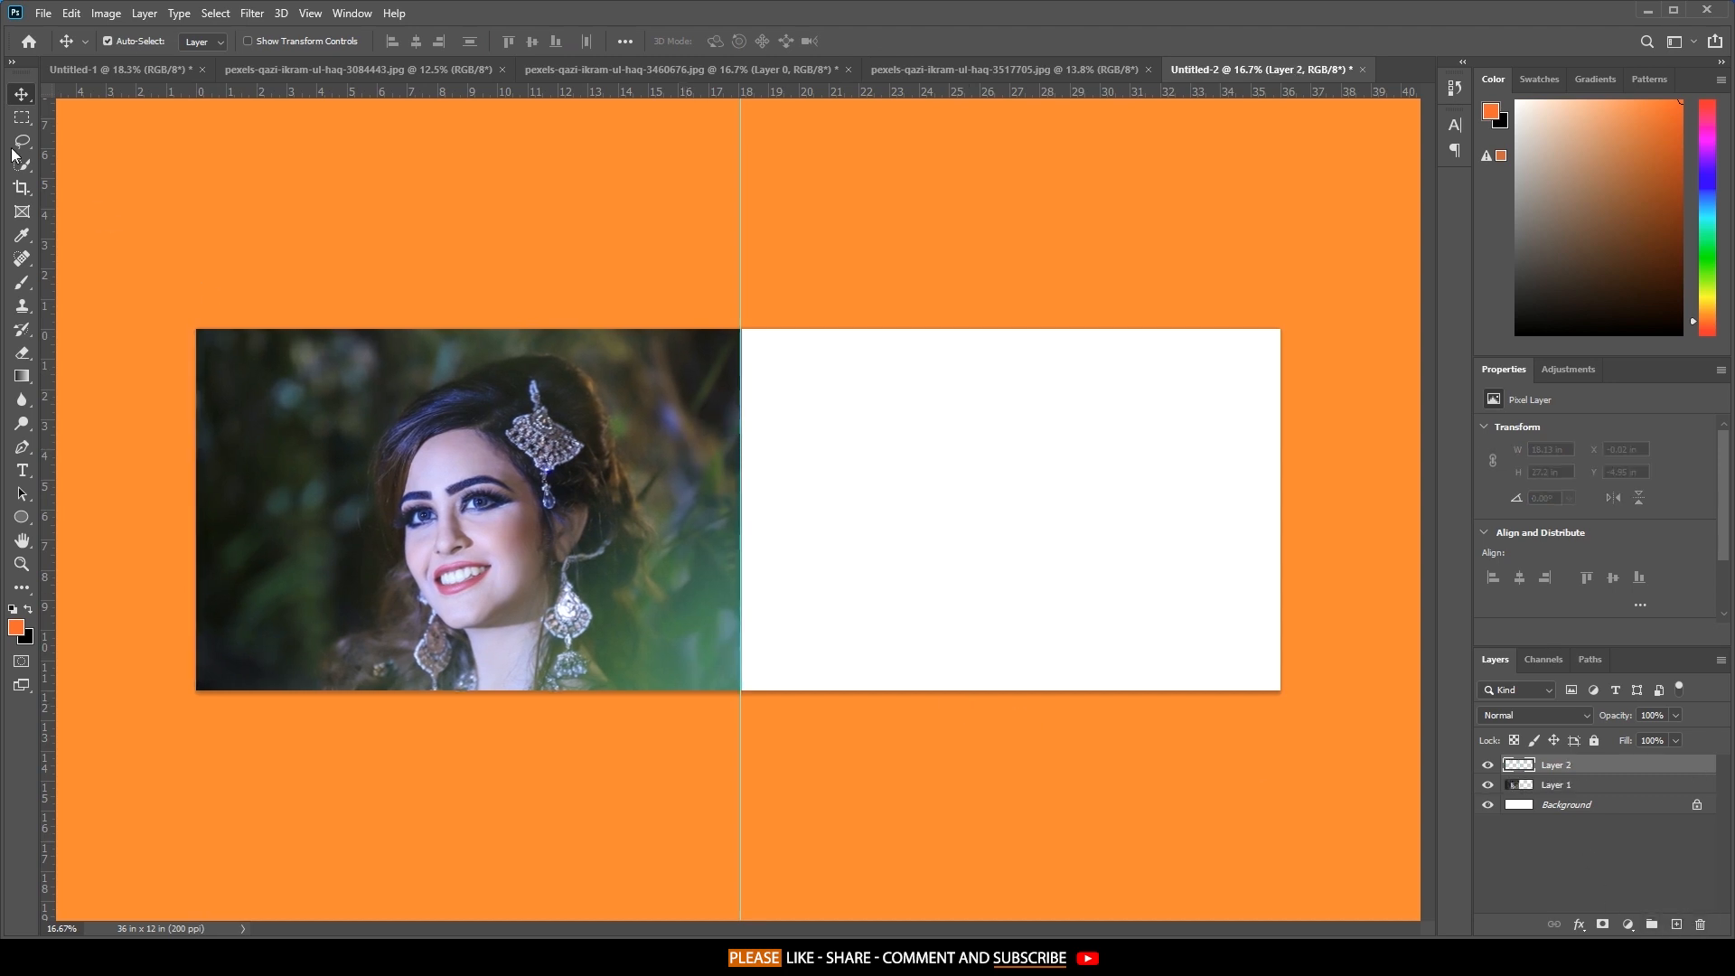
pyautogui.click(22, 116)
pyautogui.moveTo(719, 326); pyautogui.dragTo(740, 702)
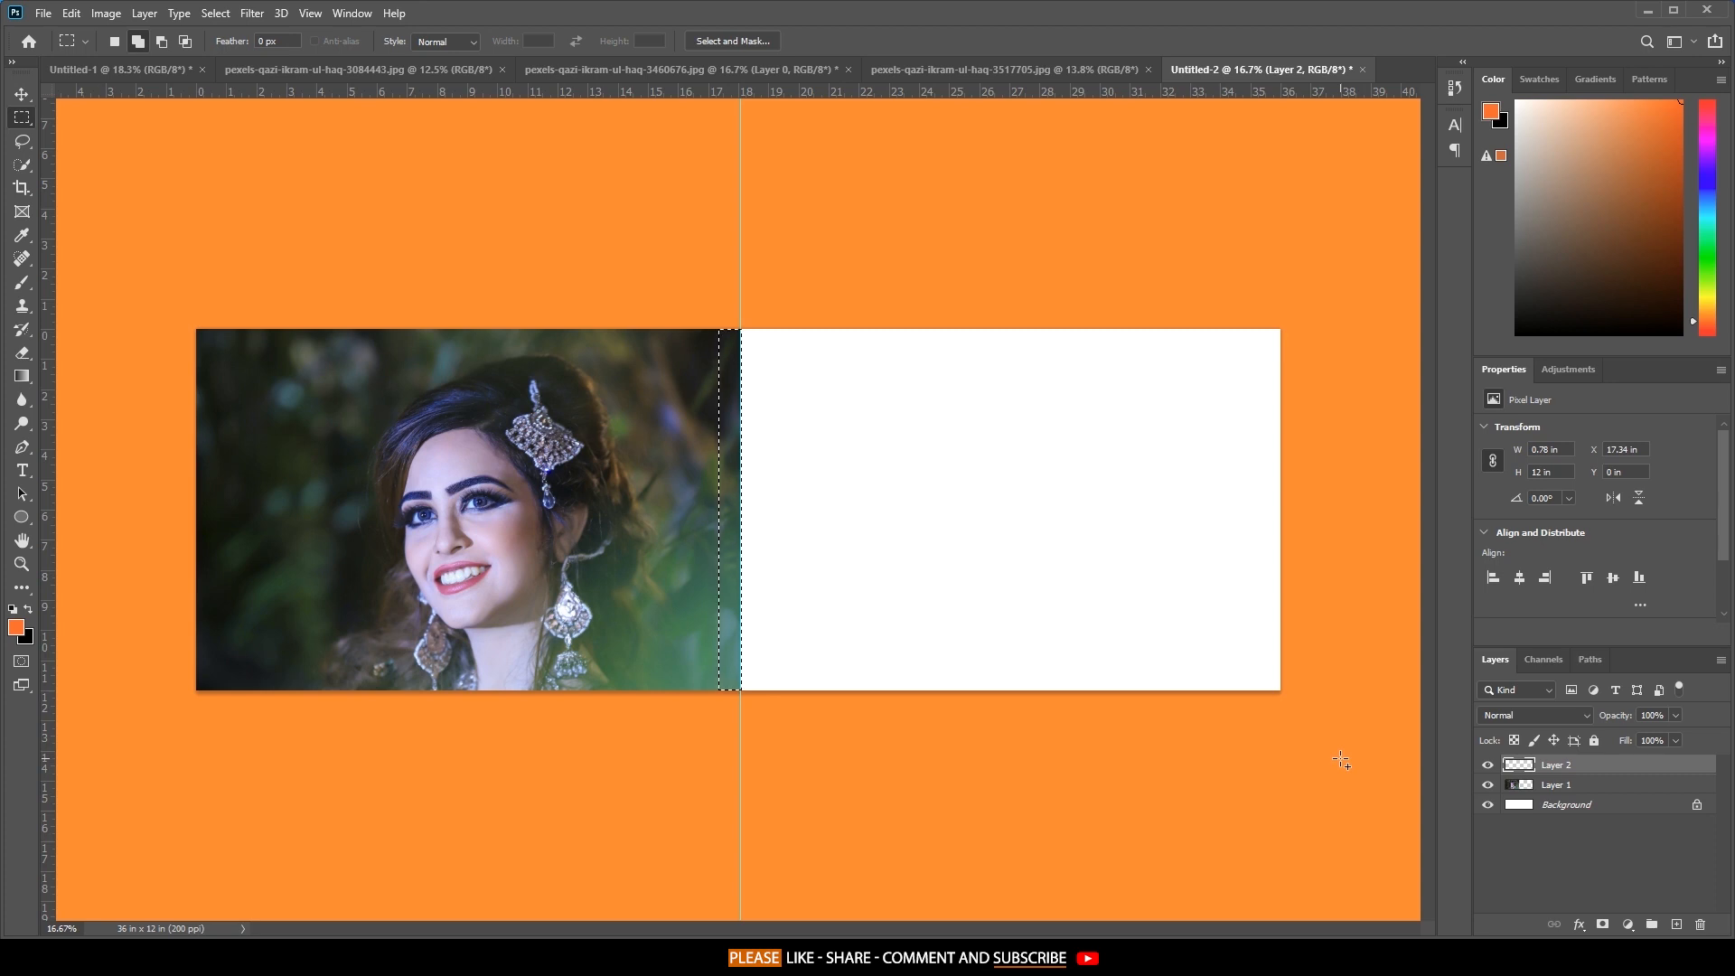
pyautogui.press('d')
pyautogui.press('x')
pyautogui.hotkey('alt', 'BackSpace')
pyautogui.hotkey('ctrl', 'd')
pyautogui.moveTo(1665, 743); pyautogui.dragTo(1639, 743)
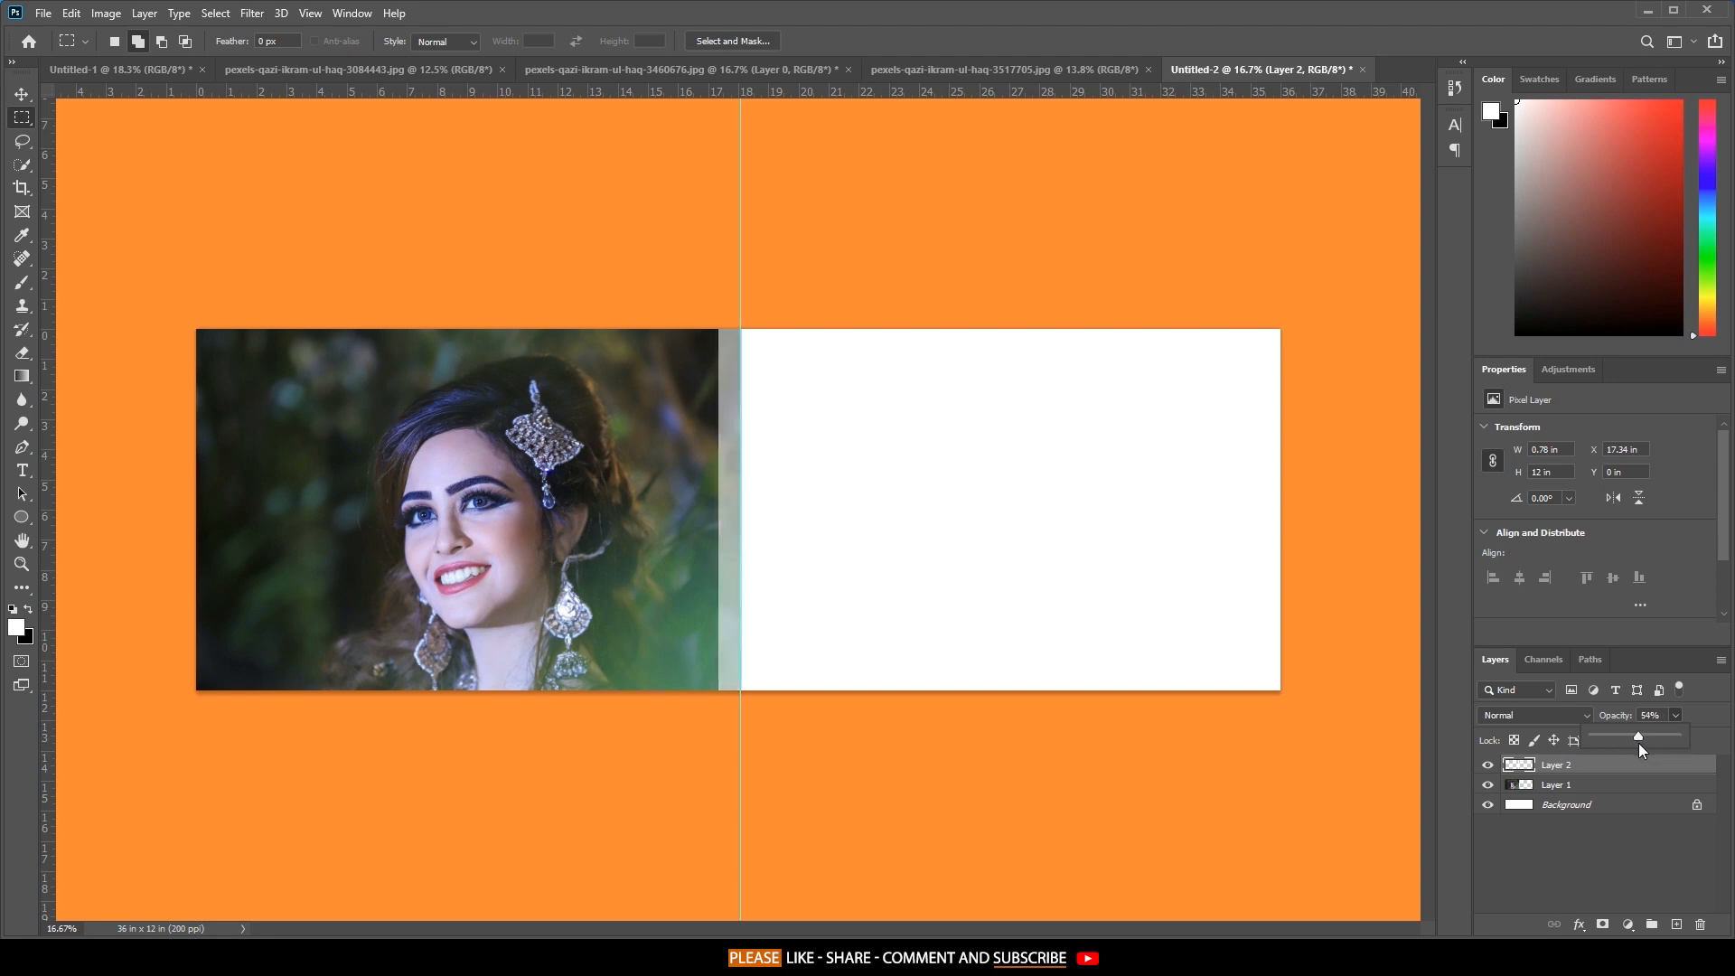
# Add a Solid Color fill layer in near-black #0f0f0f directly above the Background layer.
pyautogui.click(1614, 807)
pyautogui.click(1627, 923)
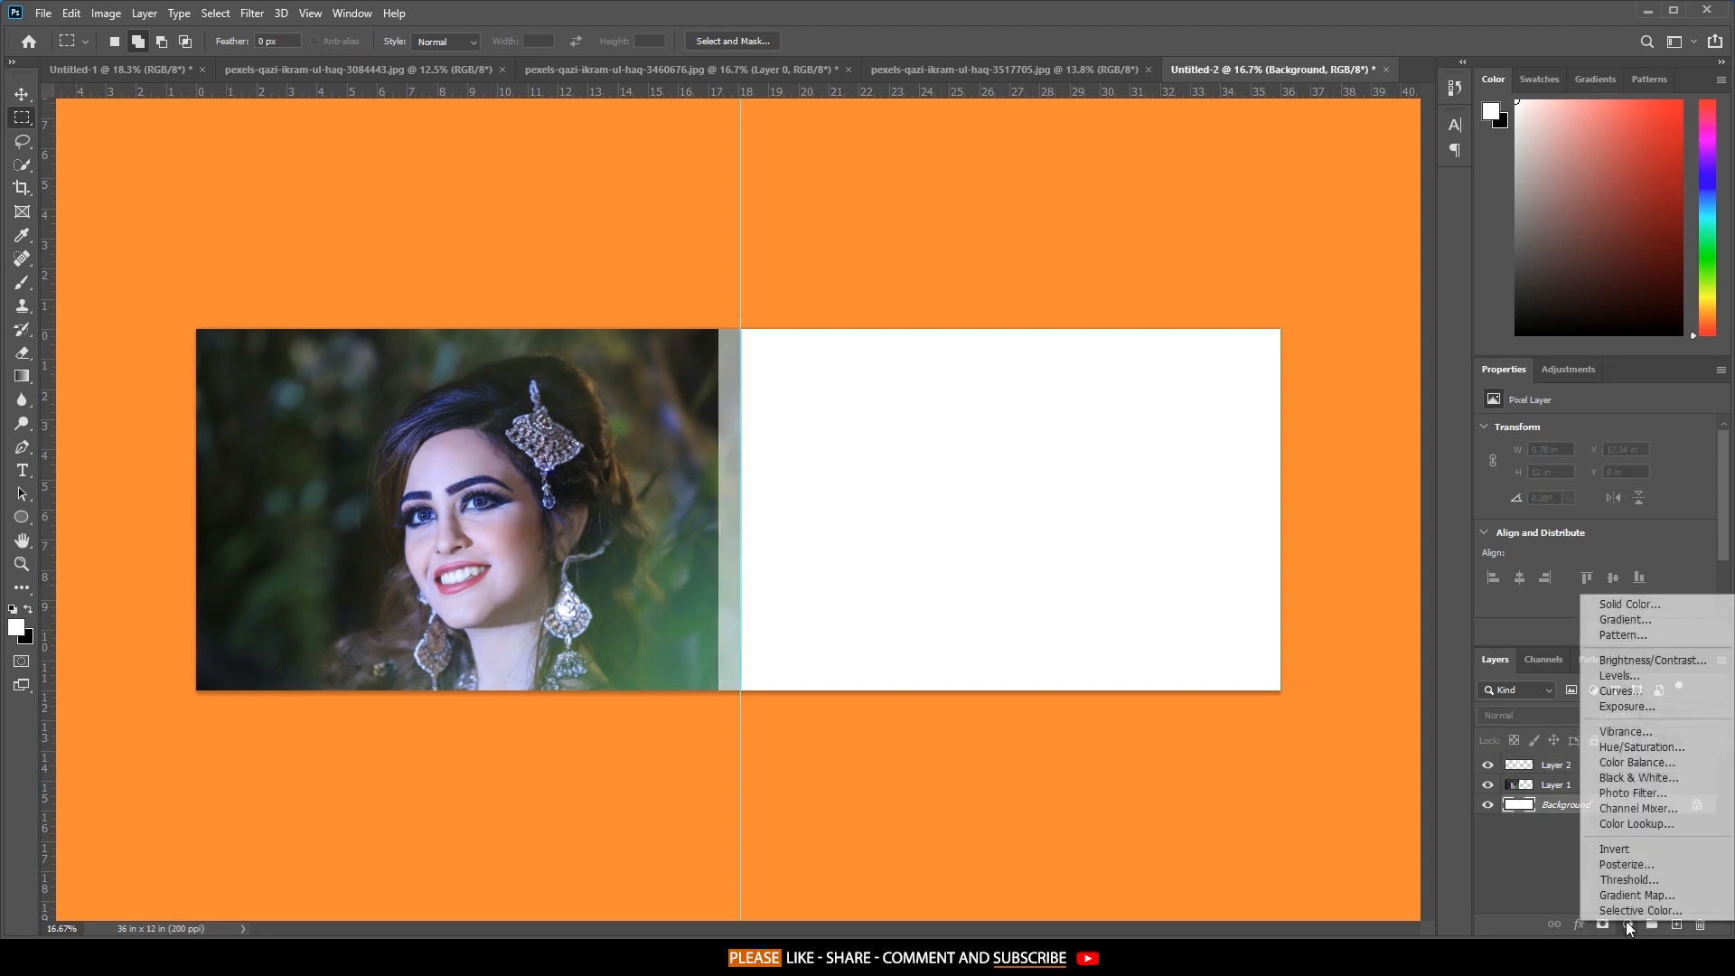
pyautogui.click(1639, 598)
pyautogui.write('000000')
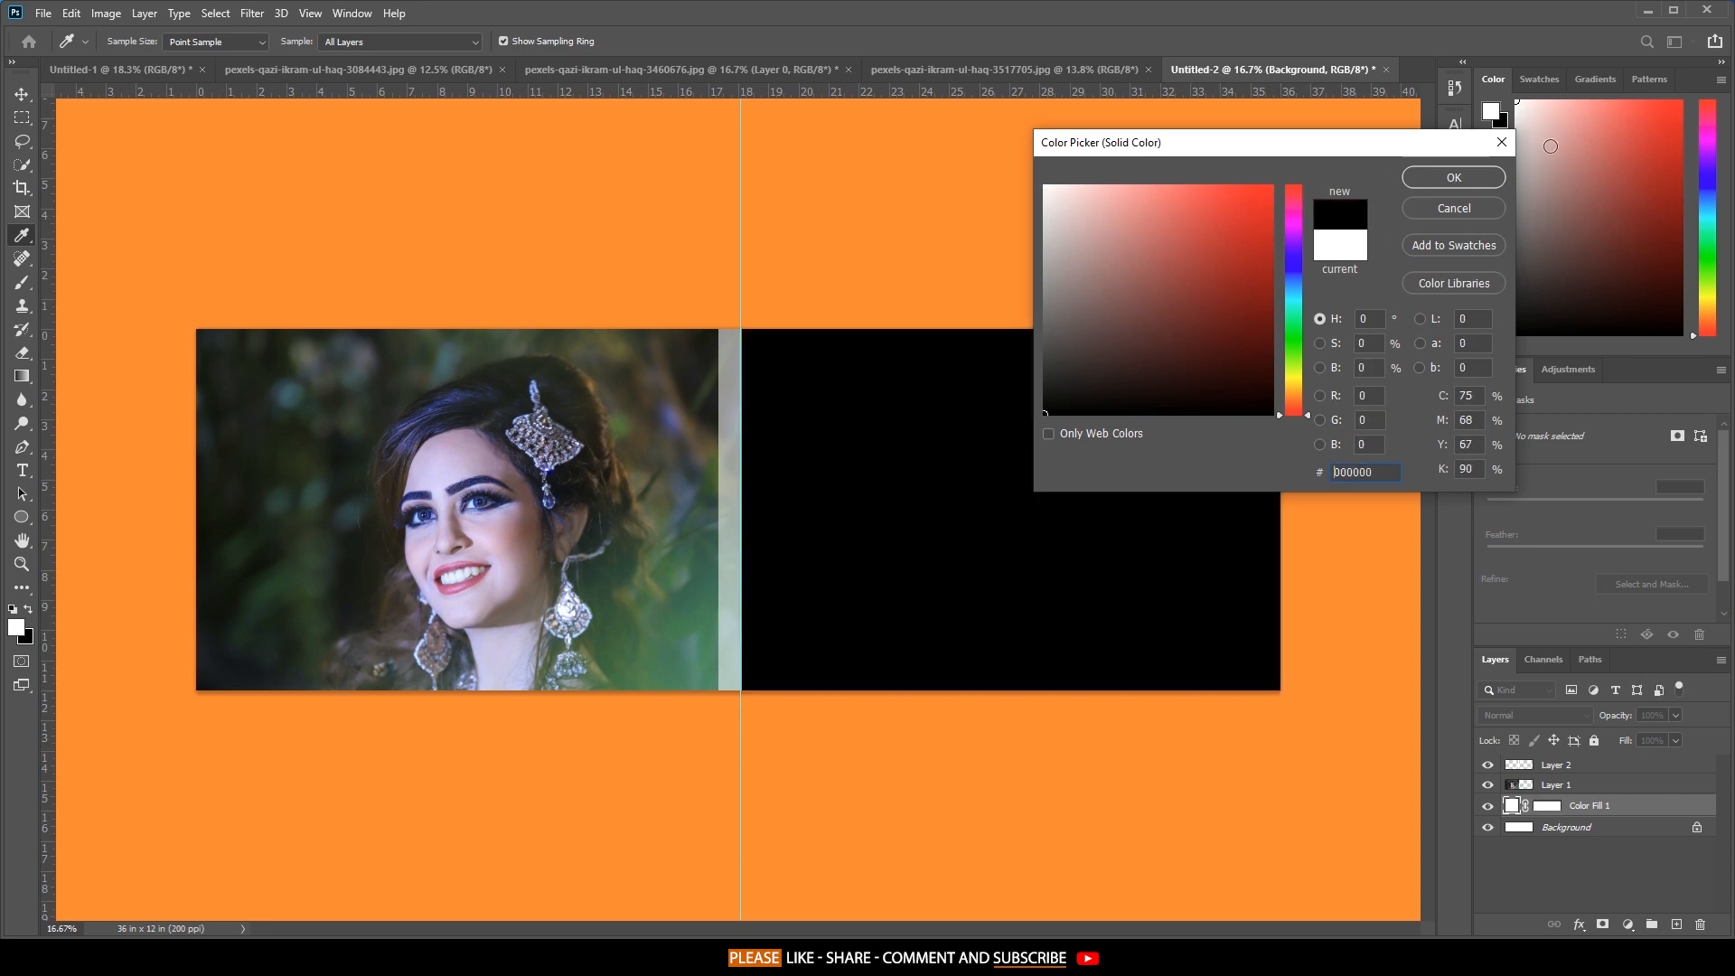
pyautogui.click(1045, 401)
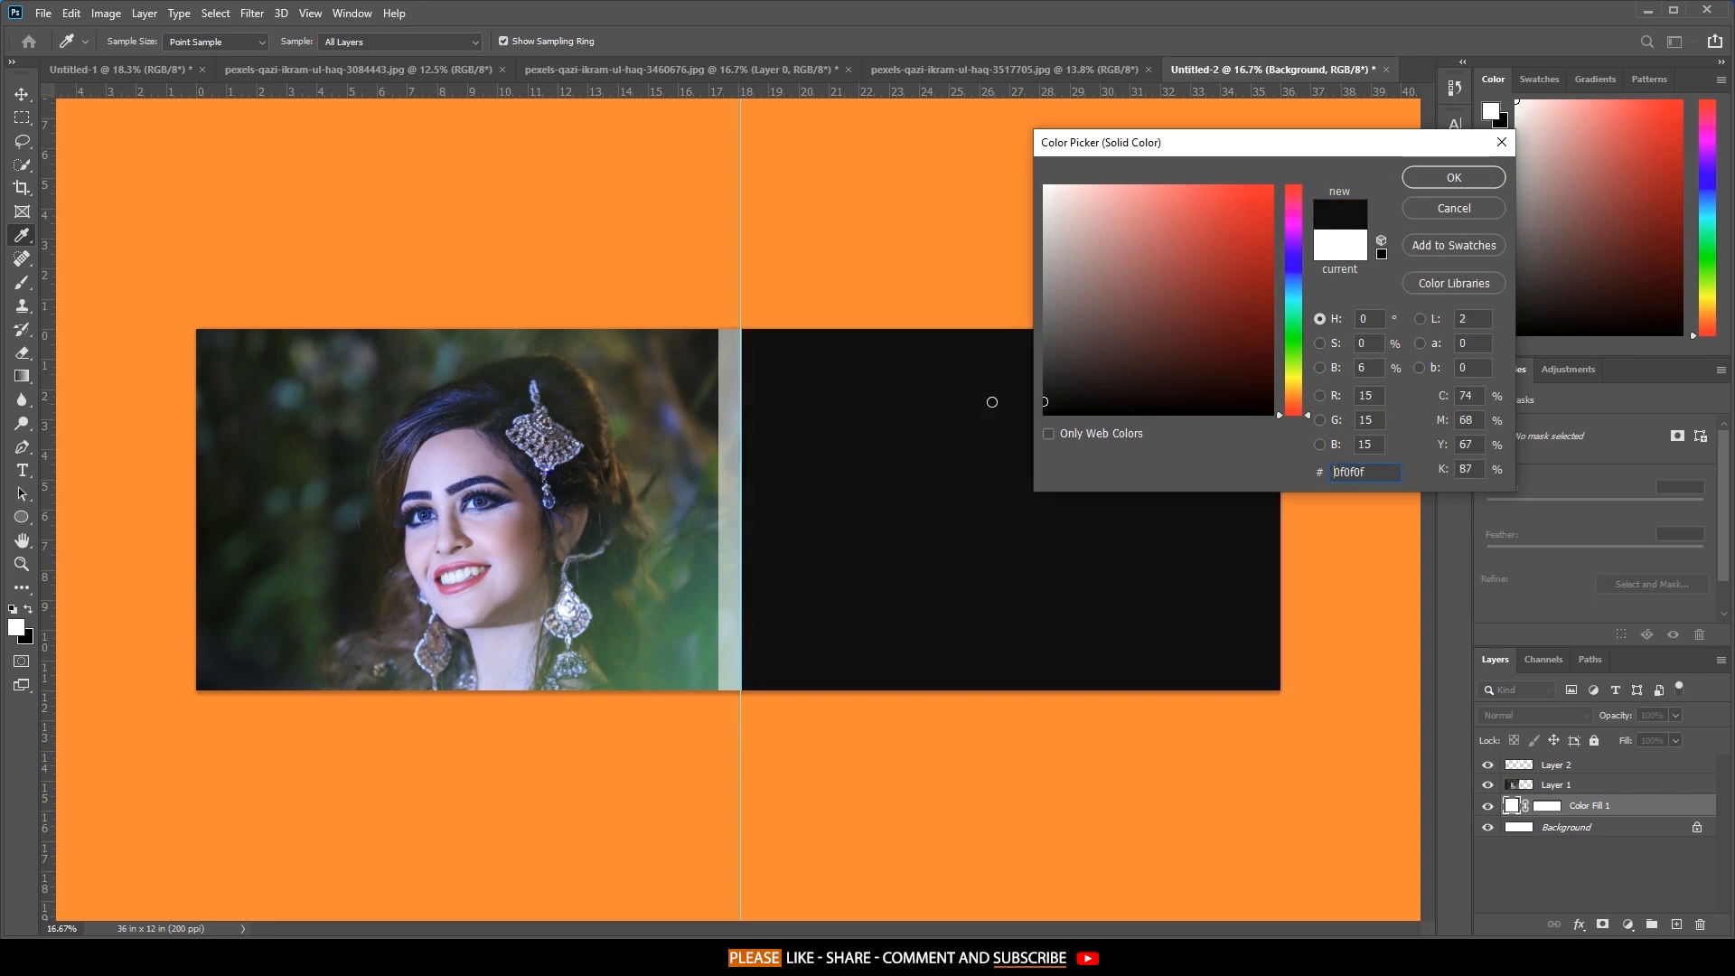
pyautogui.moveTo(1053, 393); pyautogui.dragTo(1041, 402)
pyautogui.click(1480, 176)
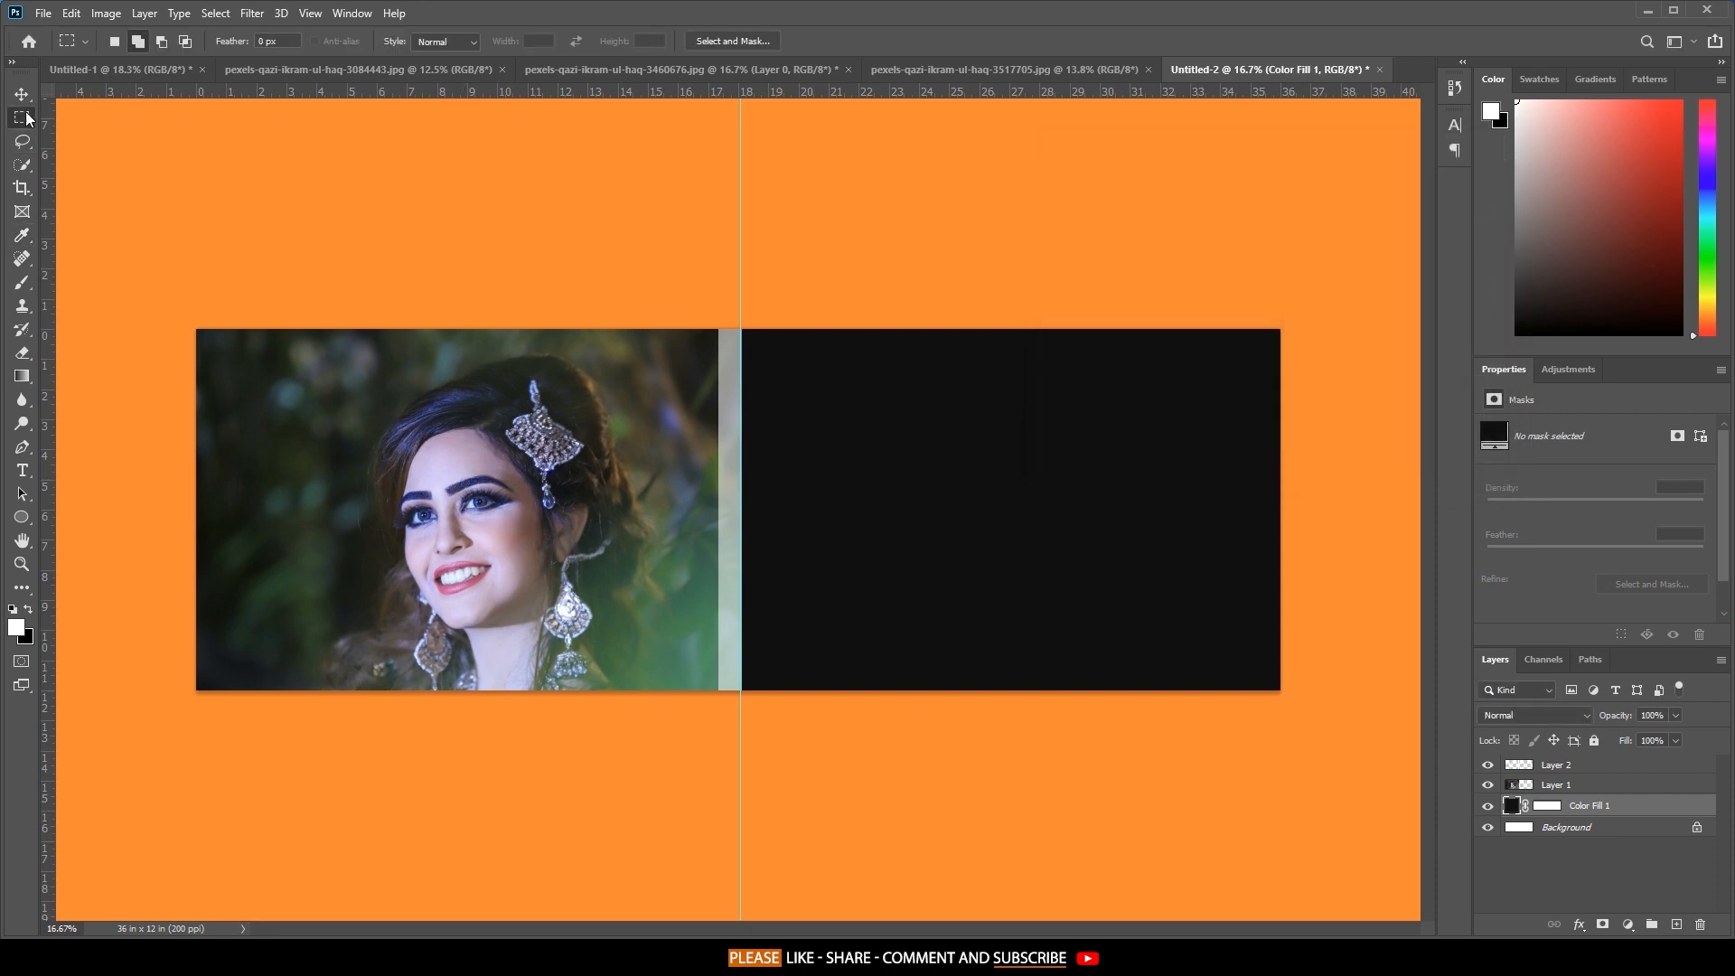
# Hide the guides and narrow the translucent white strip from its left side to about 0.57 in wide.
pyautogui.press('v')
pyautogui.hotkey('ctrl', ';')
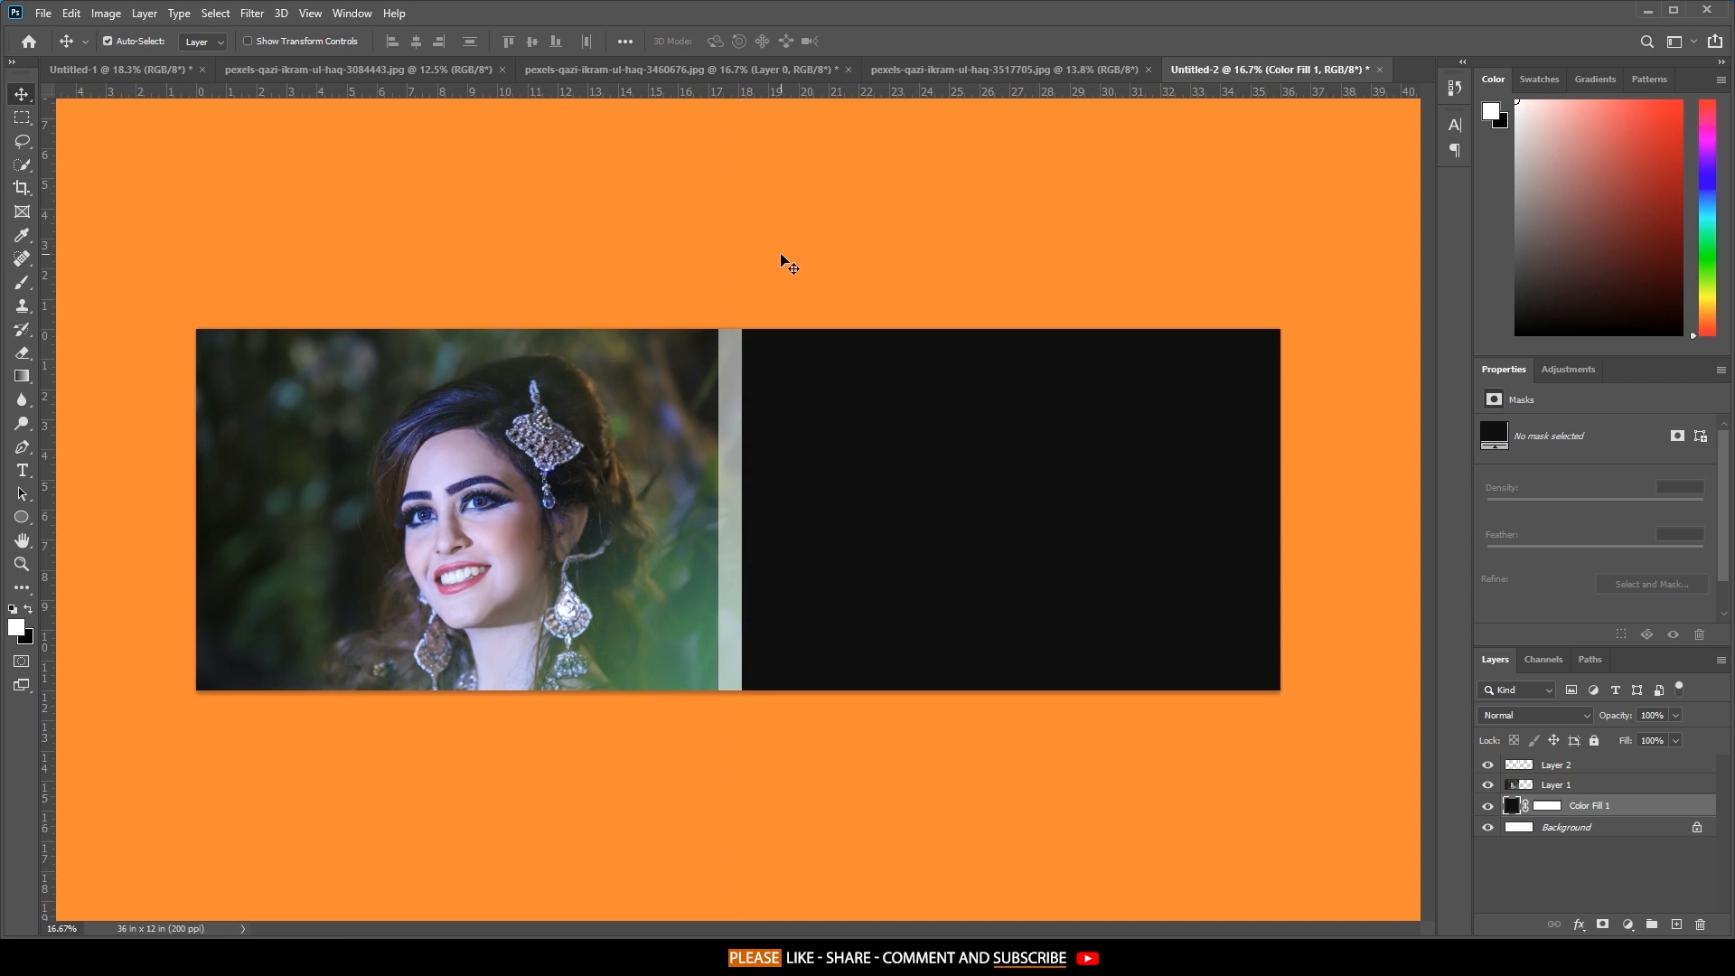
pyautogui.click(728, 378)
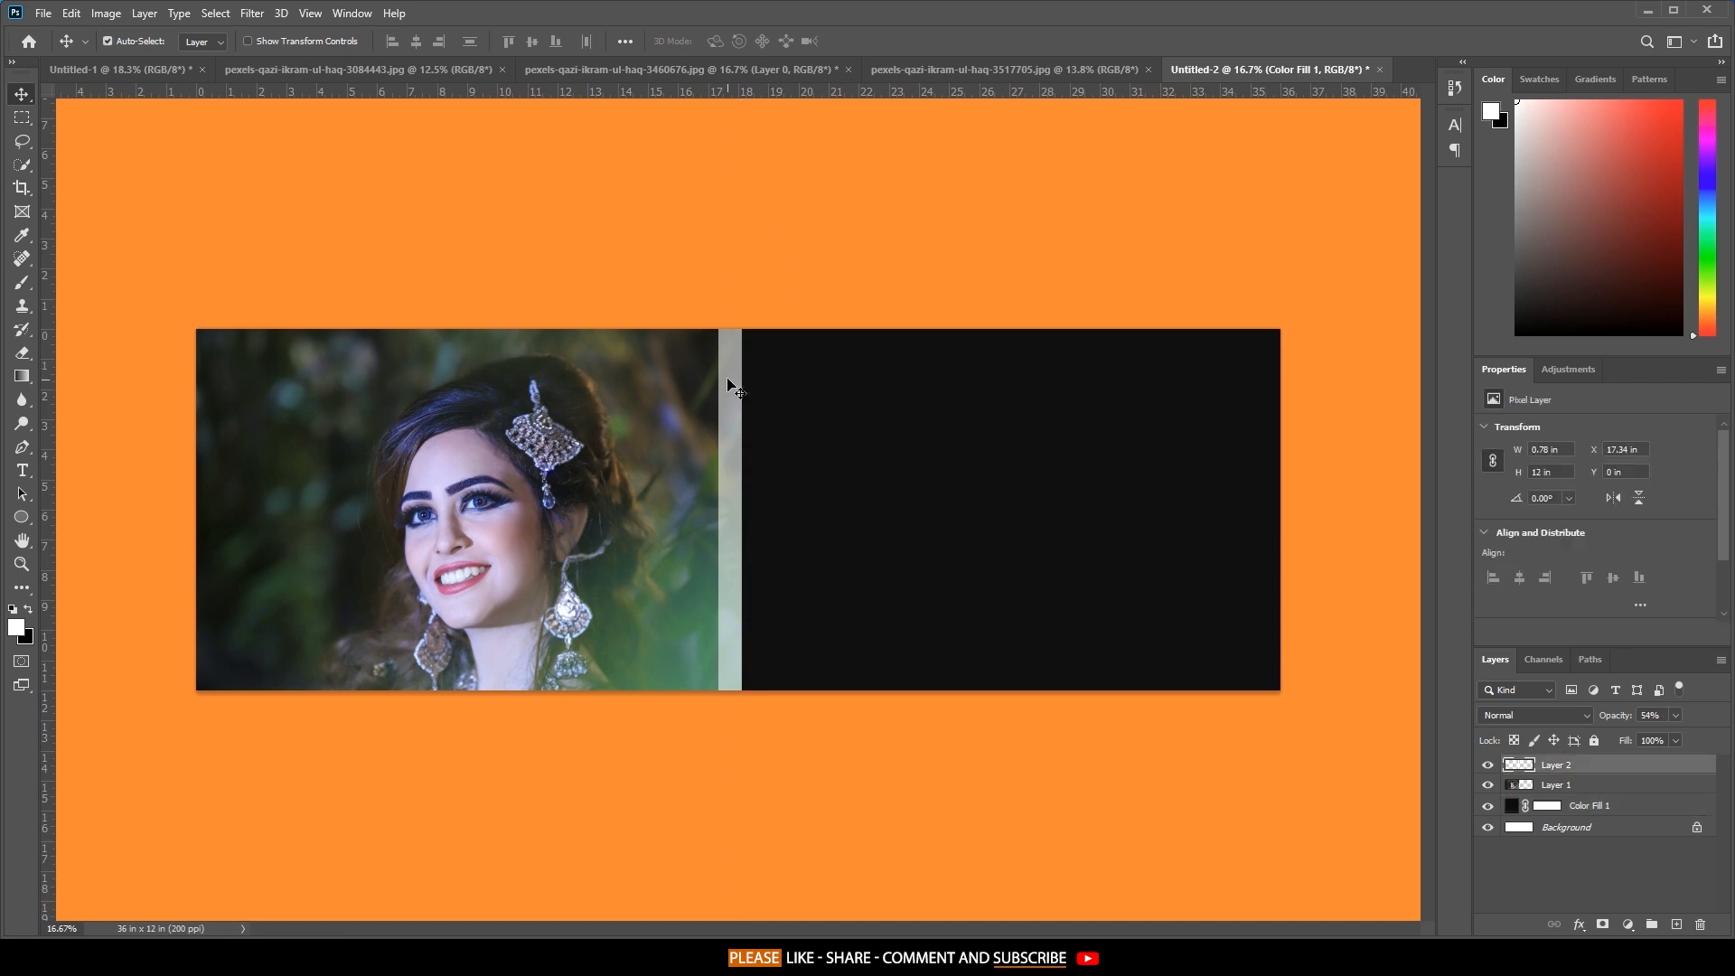
pyautogui.hotkey('ctrl', 't')
pyautogui.moveTo(718, 520); pyautogui.dragTo(726, 512)
pyautogui.press('Return')
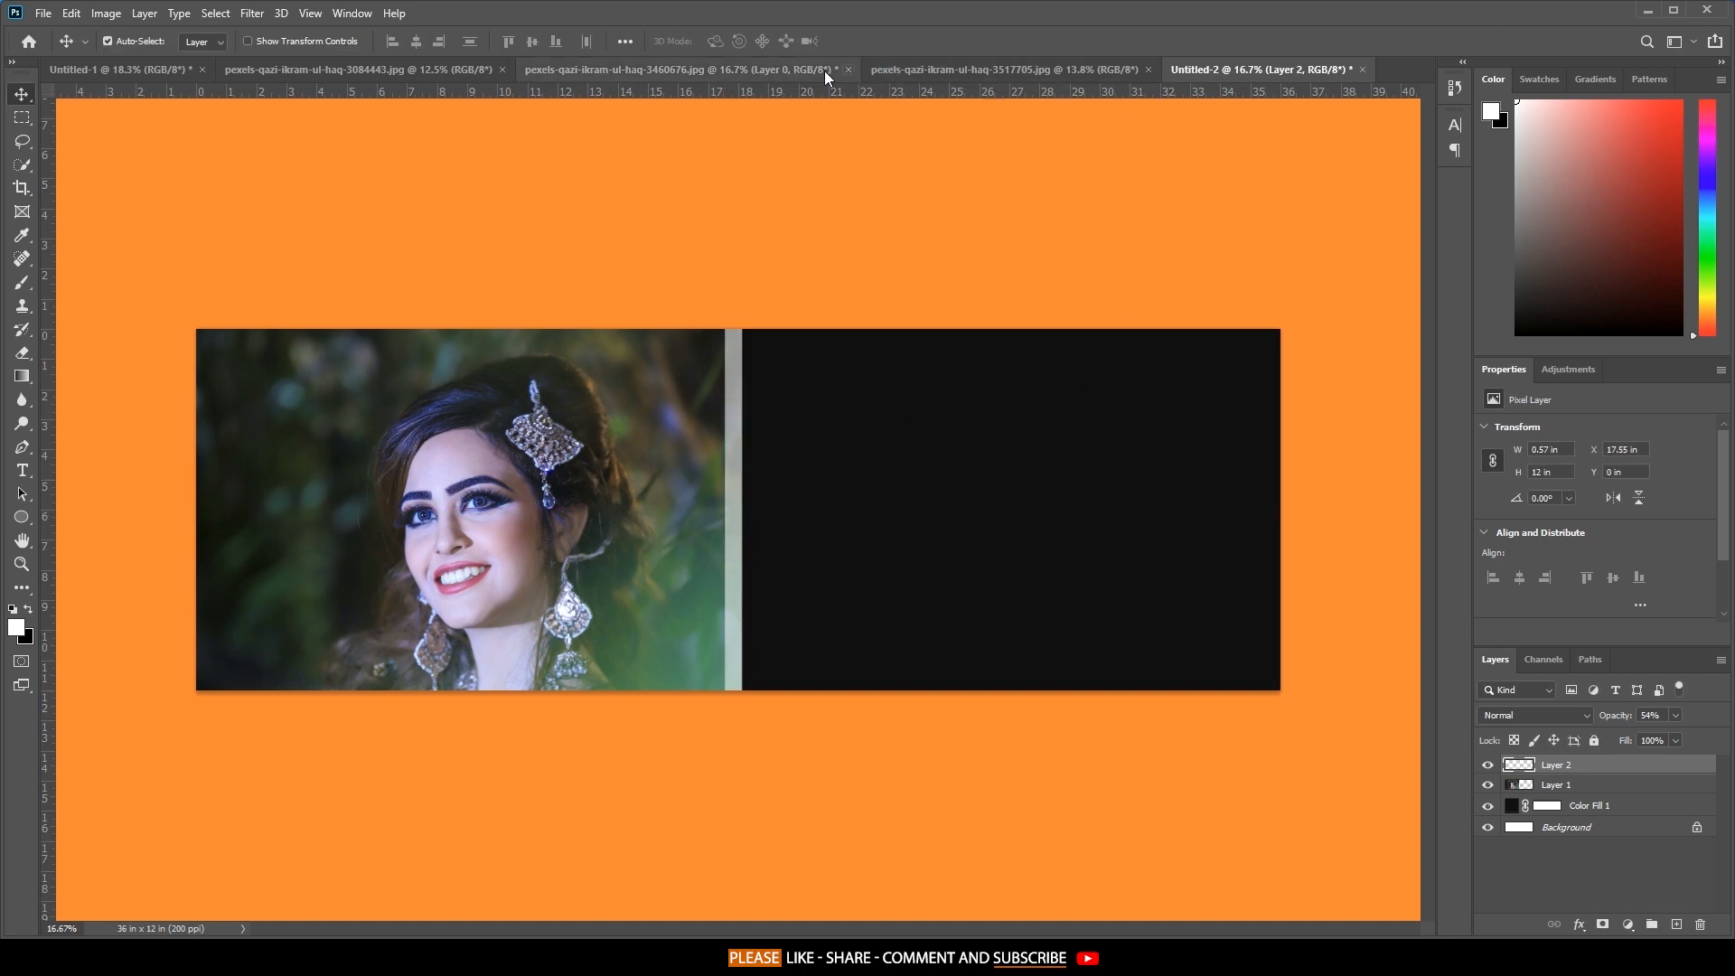
# Copy the 3460676 photo into the Untitled-2 spread, scale it down to about 11.57 in wide and position it at the right edge.
pyautogui.click(771, 72)
pyautogui.moveTo(772, 330); pyautogui.dragTo(1129, 493)
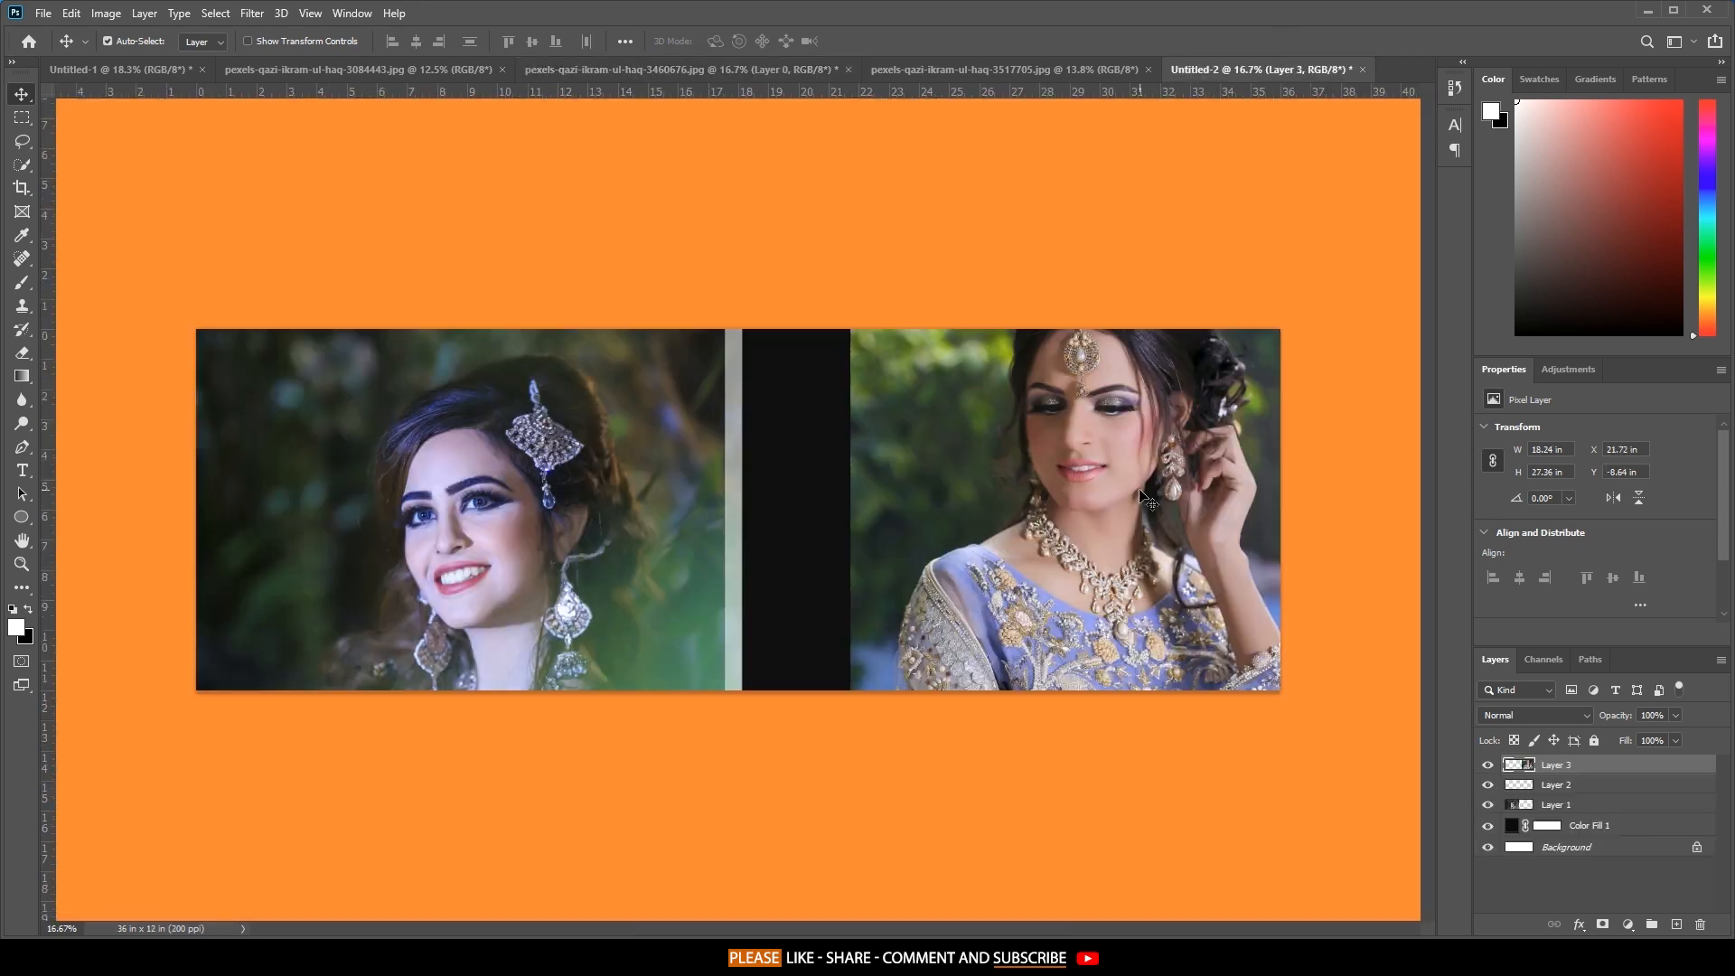
pyautogui.hotkey('ctrl', 't')
pyautogui.moveTo(850, 482); pyautogui.dragTo(980, 473)
pyautogui.moveTo(1186, 431); pyautogui.dragTo(1093, 478)
pyautogui.moveTo(889, 523); pyautogui.dragTo(921, 524)
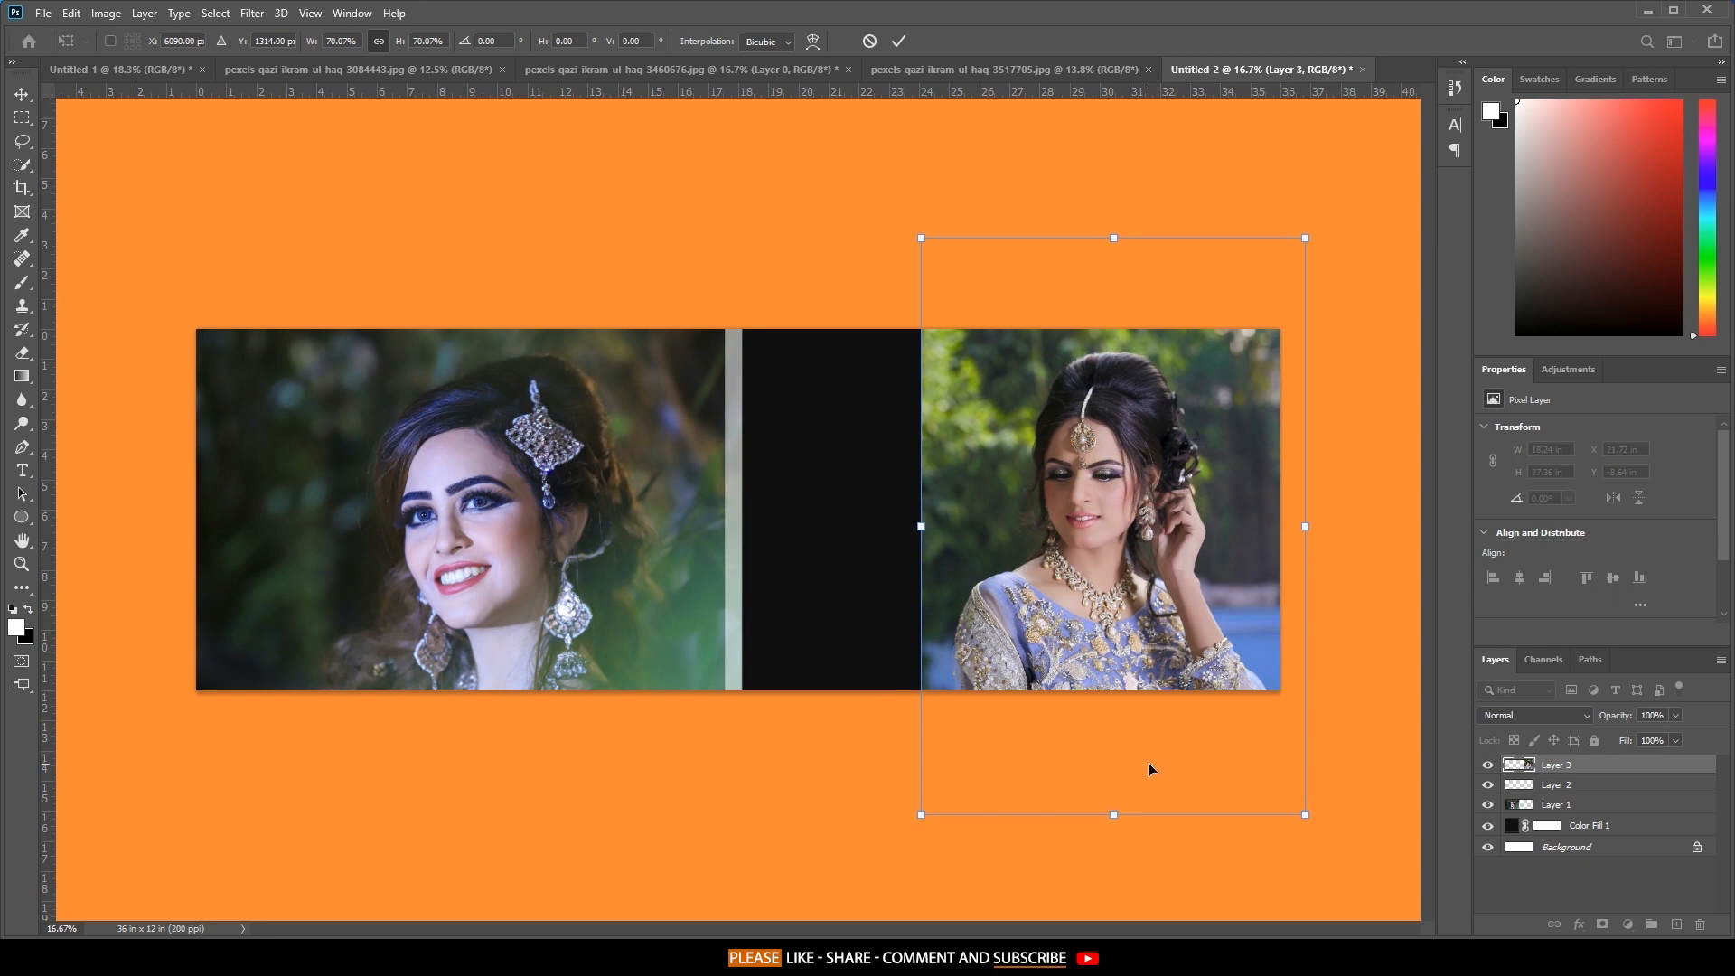
pyautogui.moveTo(815, 91)
pyautogui.mouseDown()
pyautogui.moveTo(774, 355)
pyautogui.moveTo(800, 87)
pyautogui.mouseUp()
pyautogui.moveTo(1072, 431); pyautogui.dragTo(1072, 438)
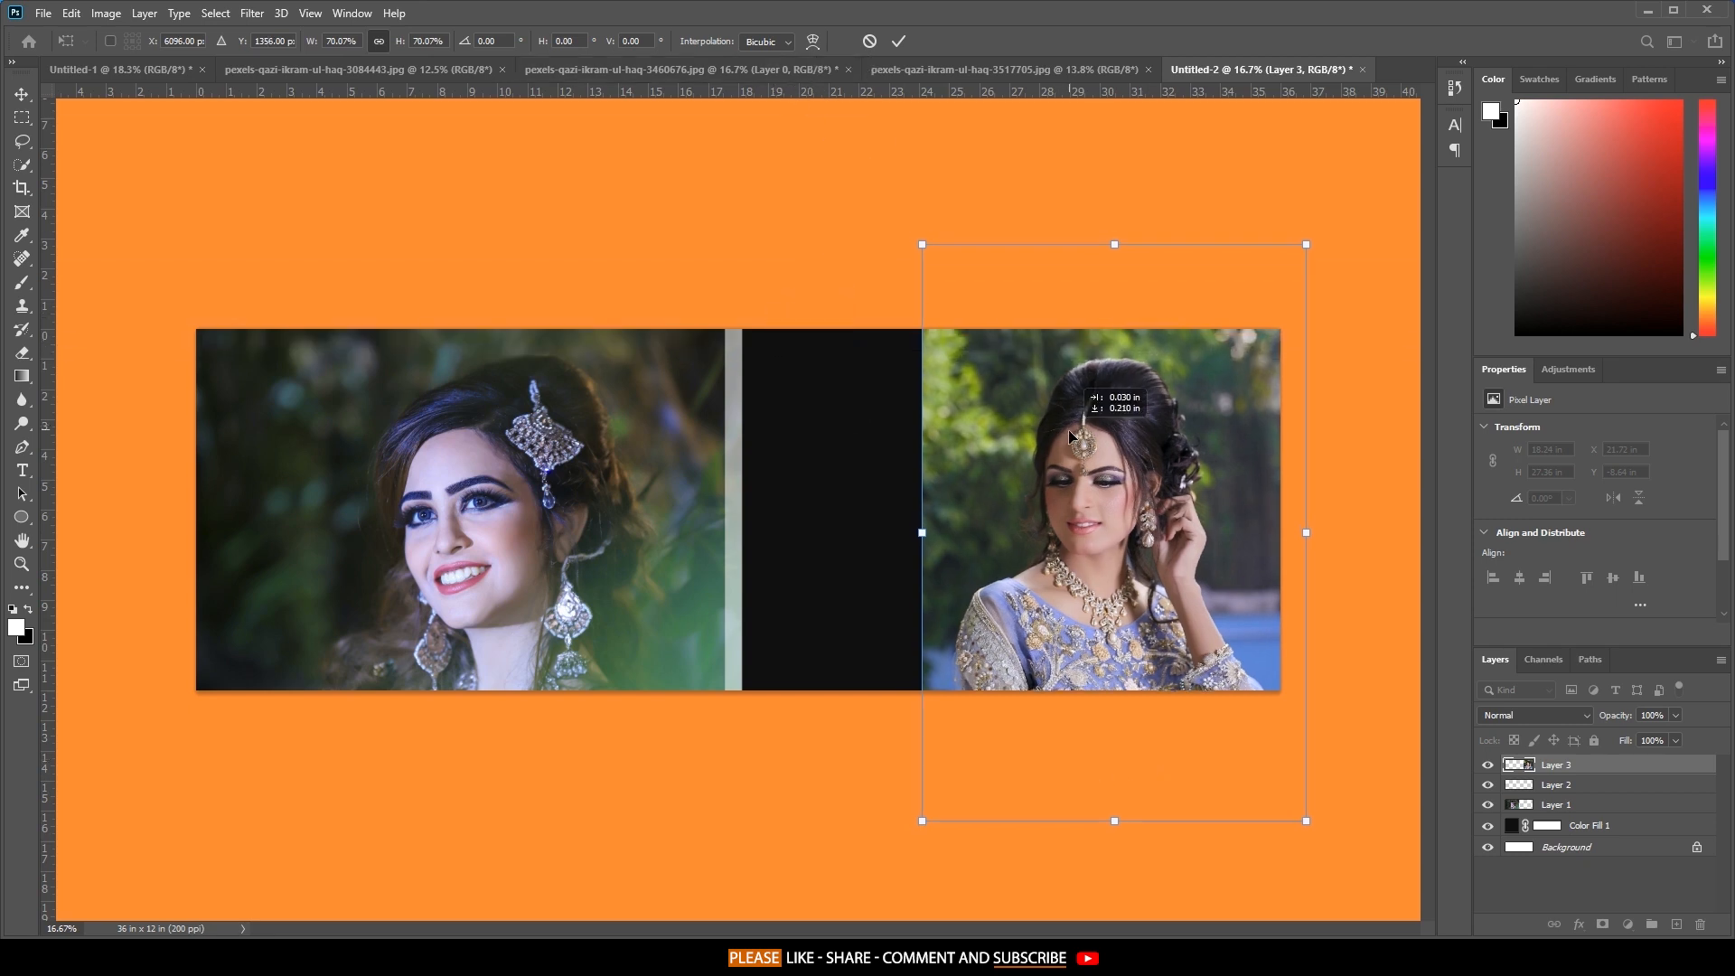
pyautogui.moveTo(1114, 820); pyautogui.dragTo(1111, 784)
pyautogui.moveTo(1125, 613); pyautogui.dragTo(1125, 622)
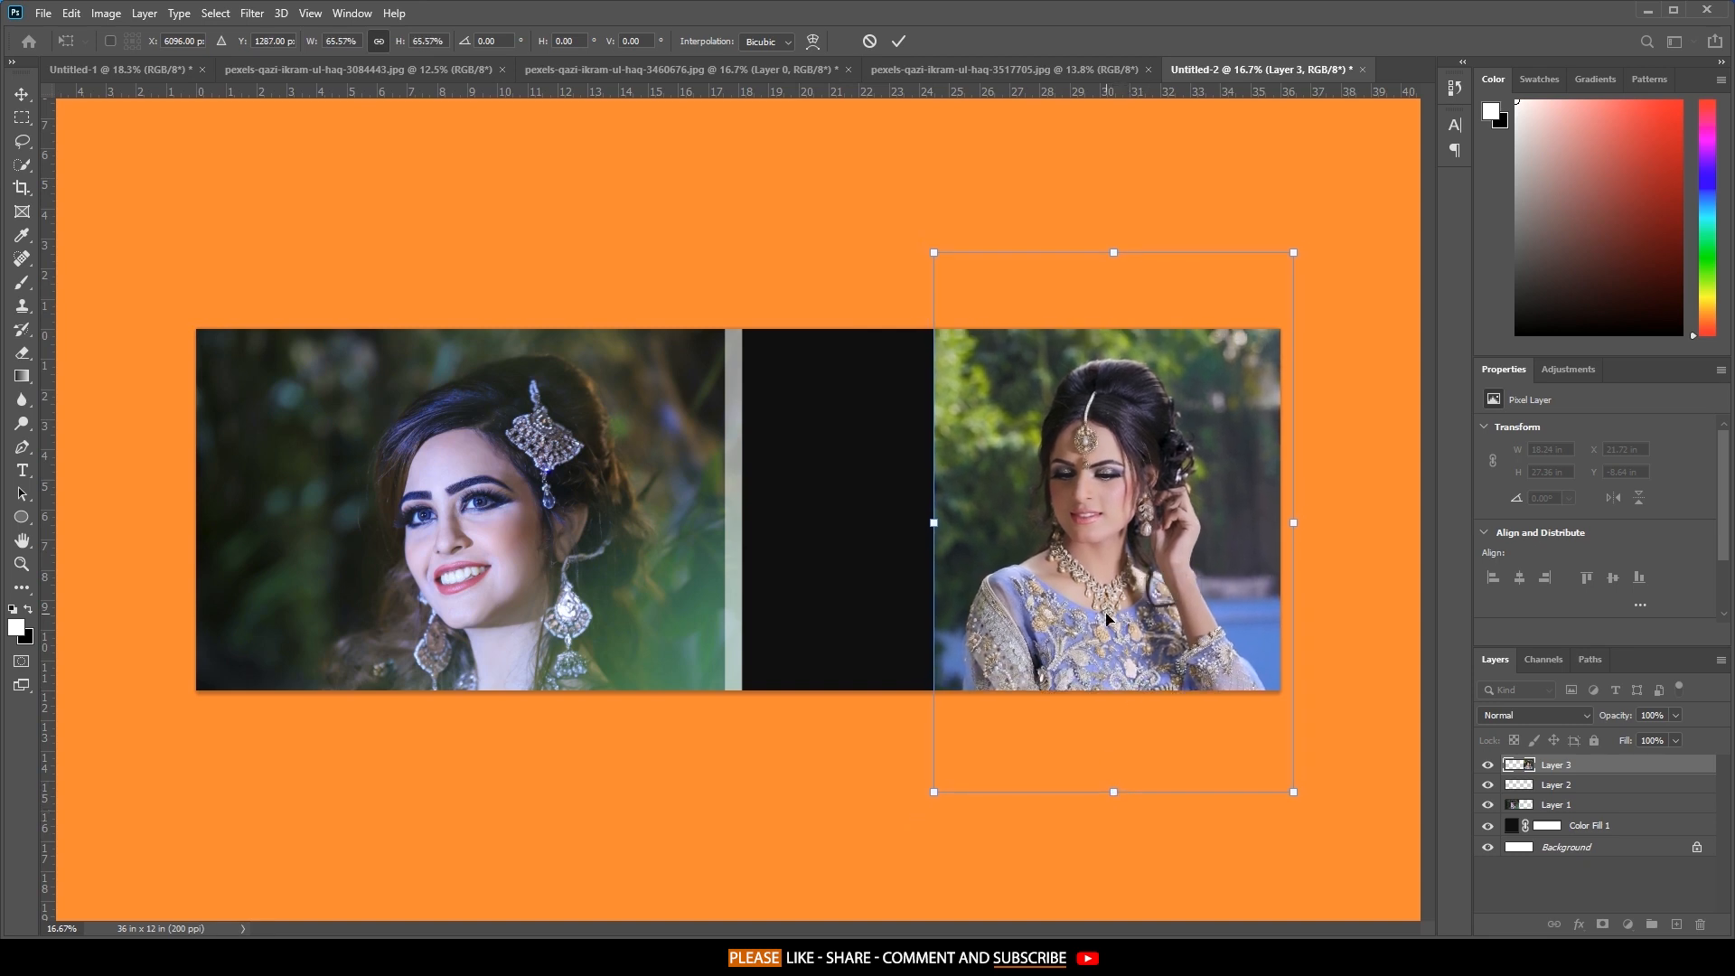
pyautogui.moveTo(935, 523); pyautogui.dragTo(946, 523)
pyautogui.press('Return')
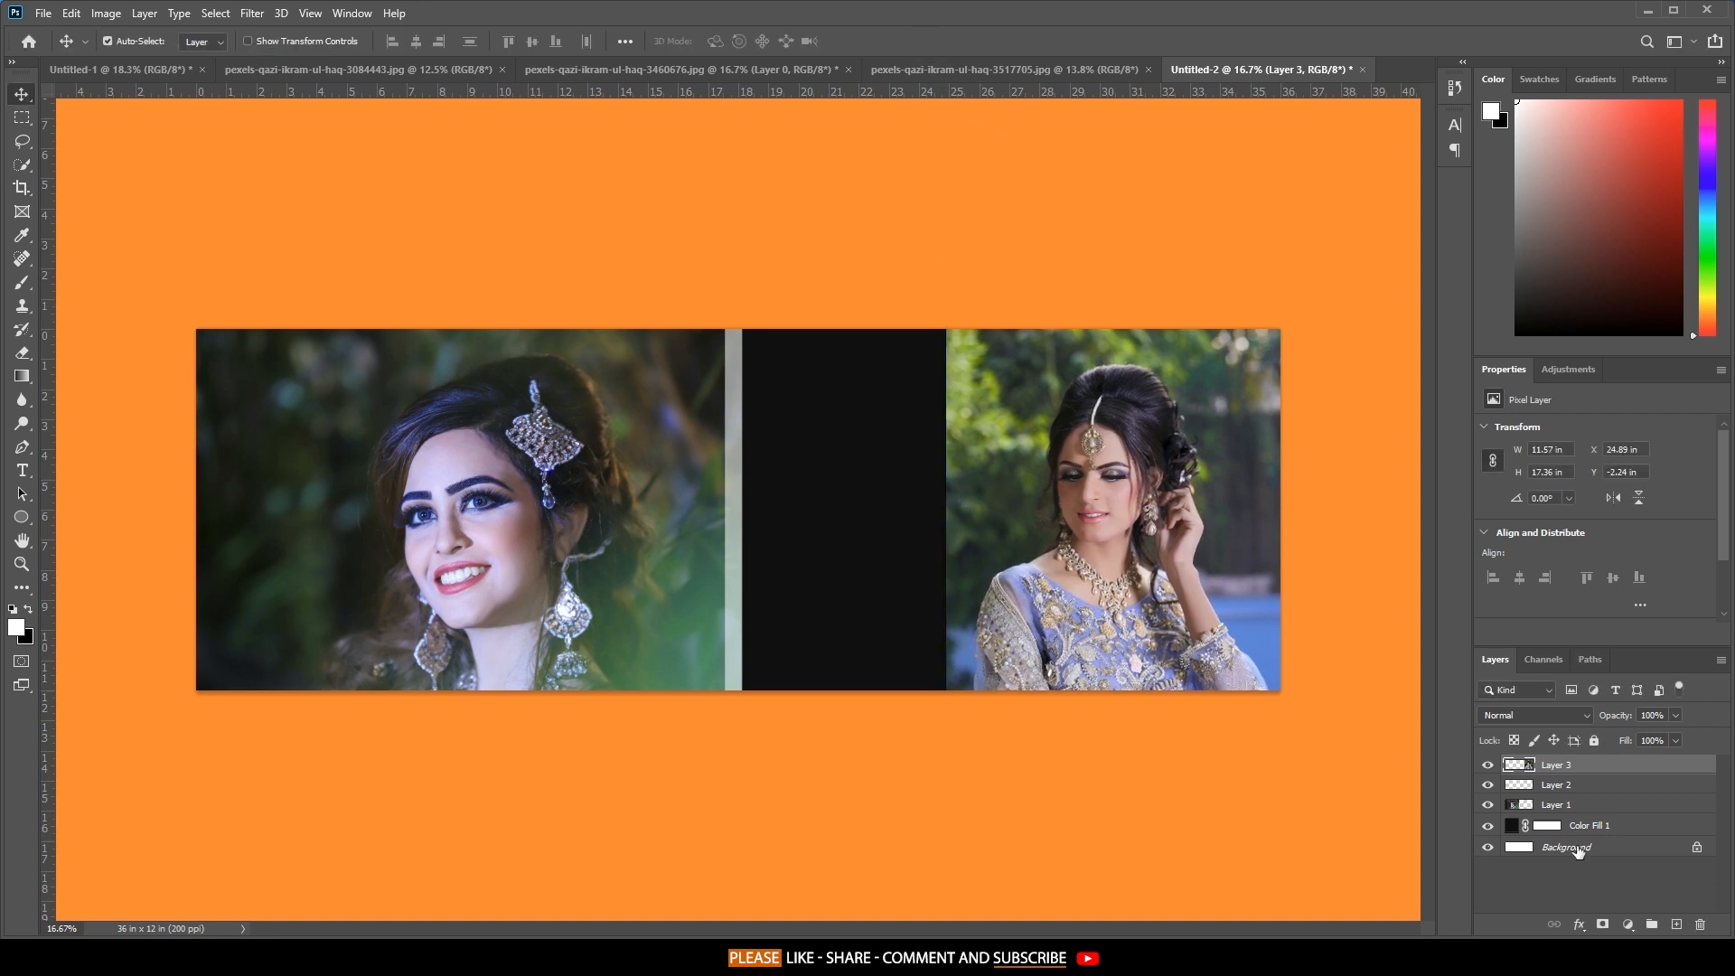
# Add a hide-all layer mask to the right-hand photo and set the Soft Round brush to about 2520 px.
pyautogui.keyDown('alt'); pyautogui.click(1604, 924); pyautogui.keyUp('alt')
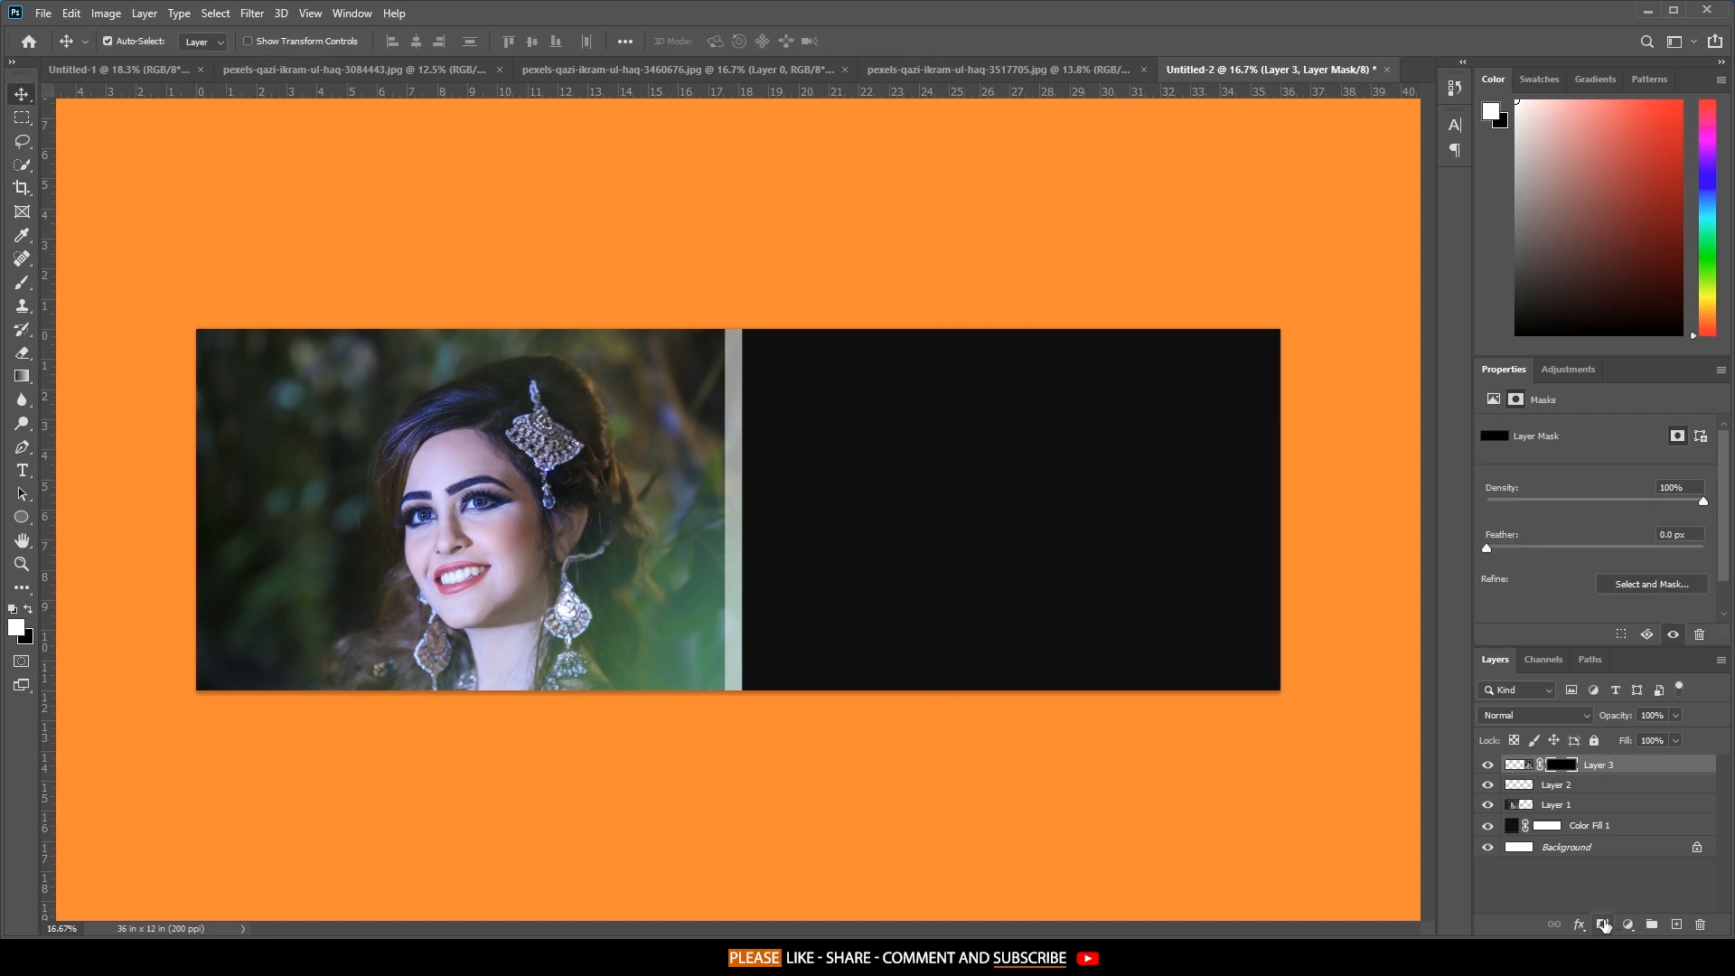
pyautogui.click(22, 282)
pyautogui.rightClick(1174, 449)
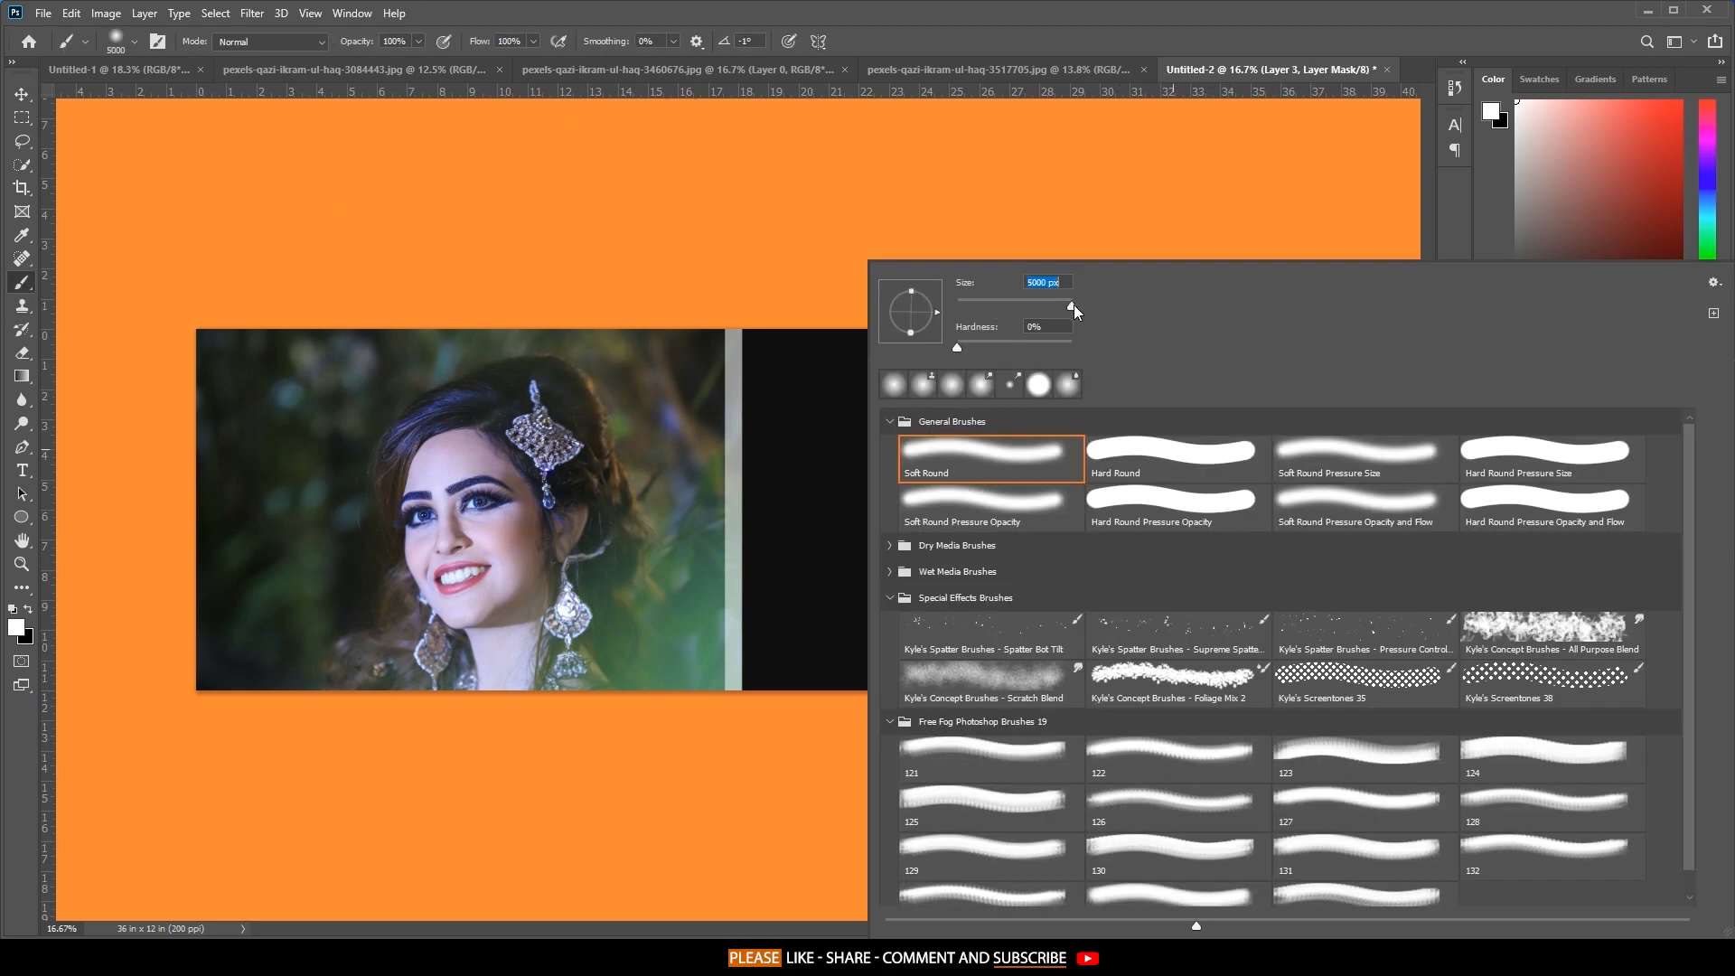
pyautogui.write('2800')
pyautogui.press('Return')
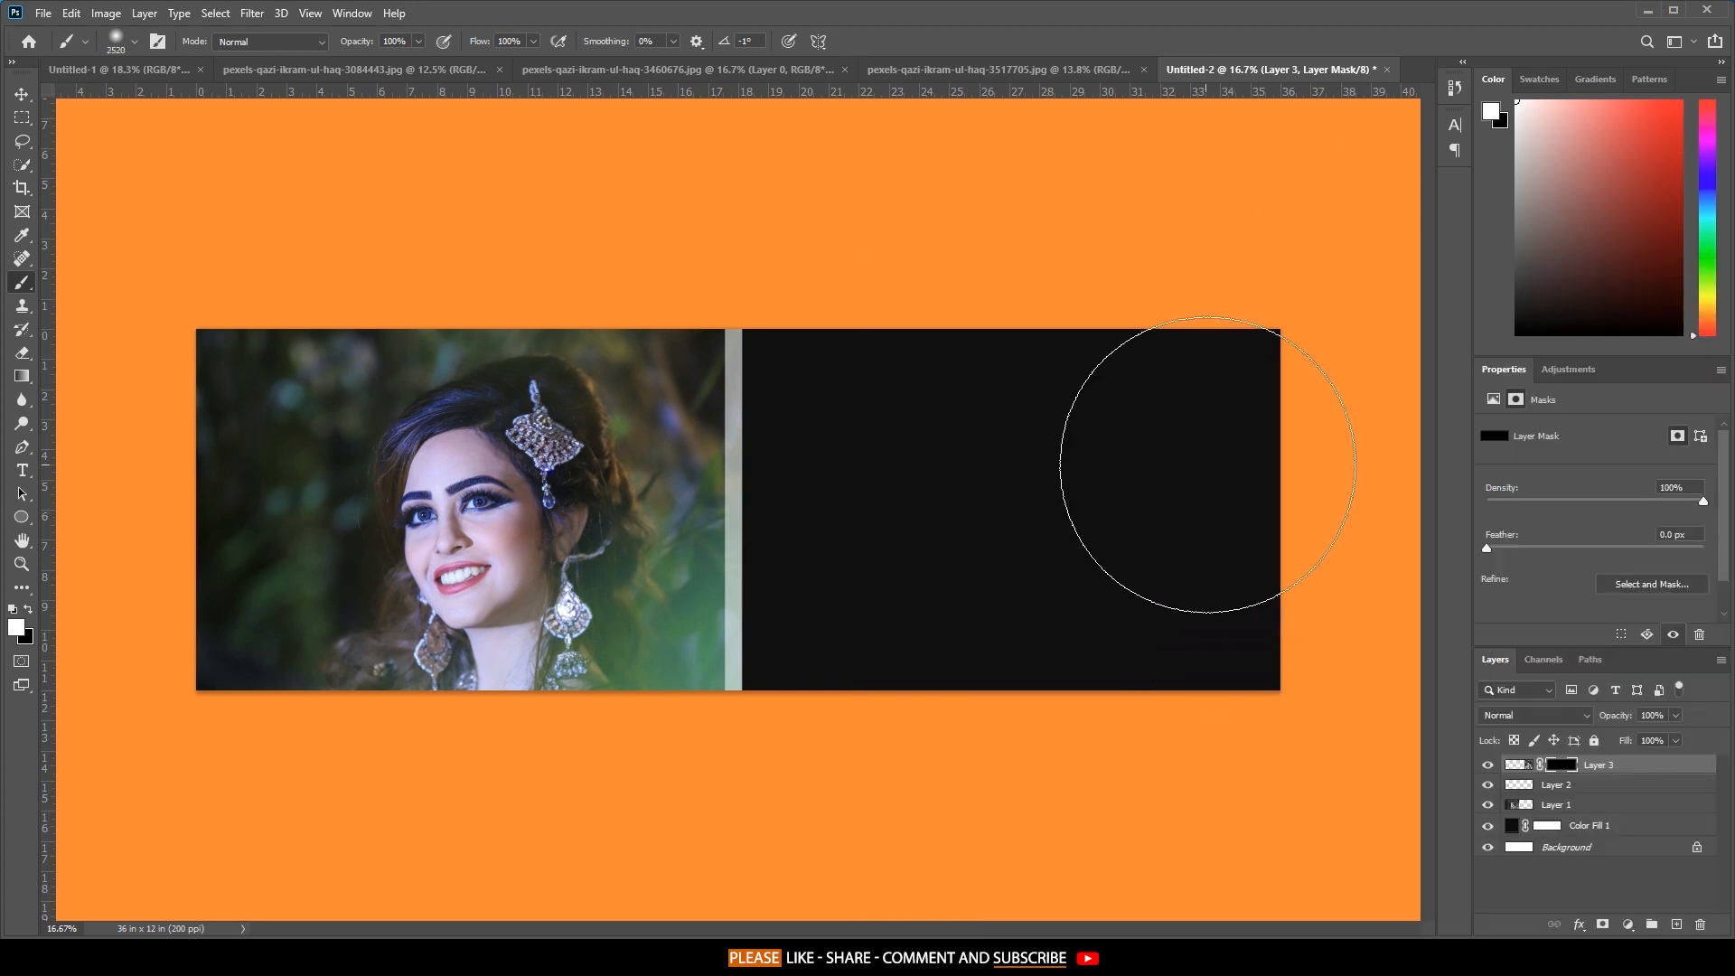
# Reveal the woman in the right-hand photo with soft white strokes on the mask, starting with a 2900 px brush.
pyautogui.press(']')
pyautogui.click(1206, 461)
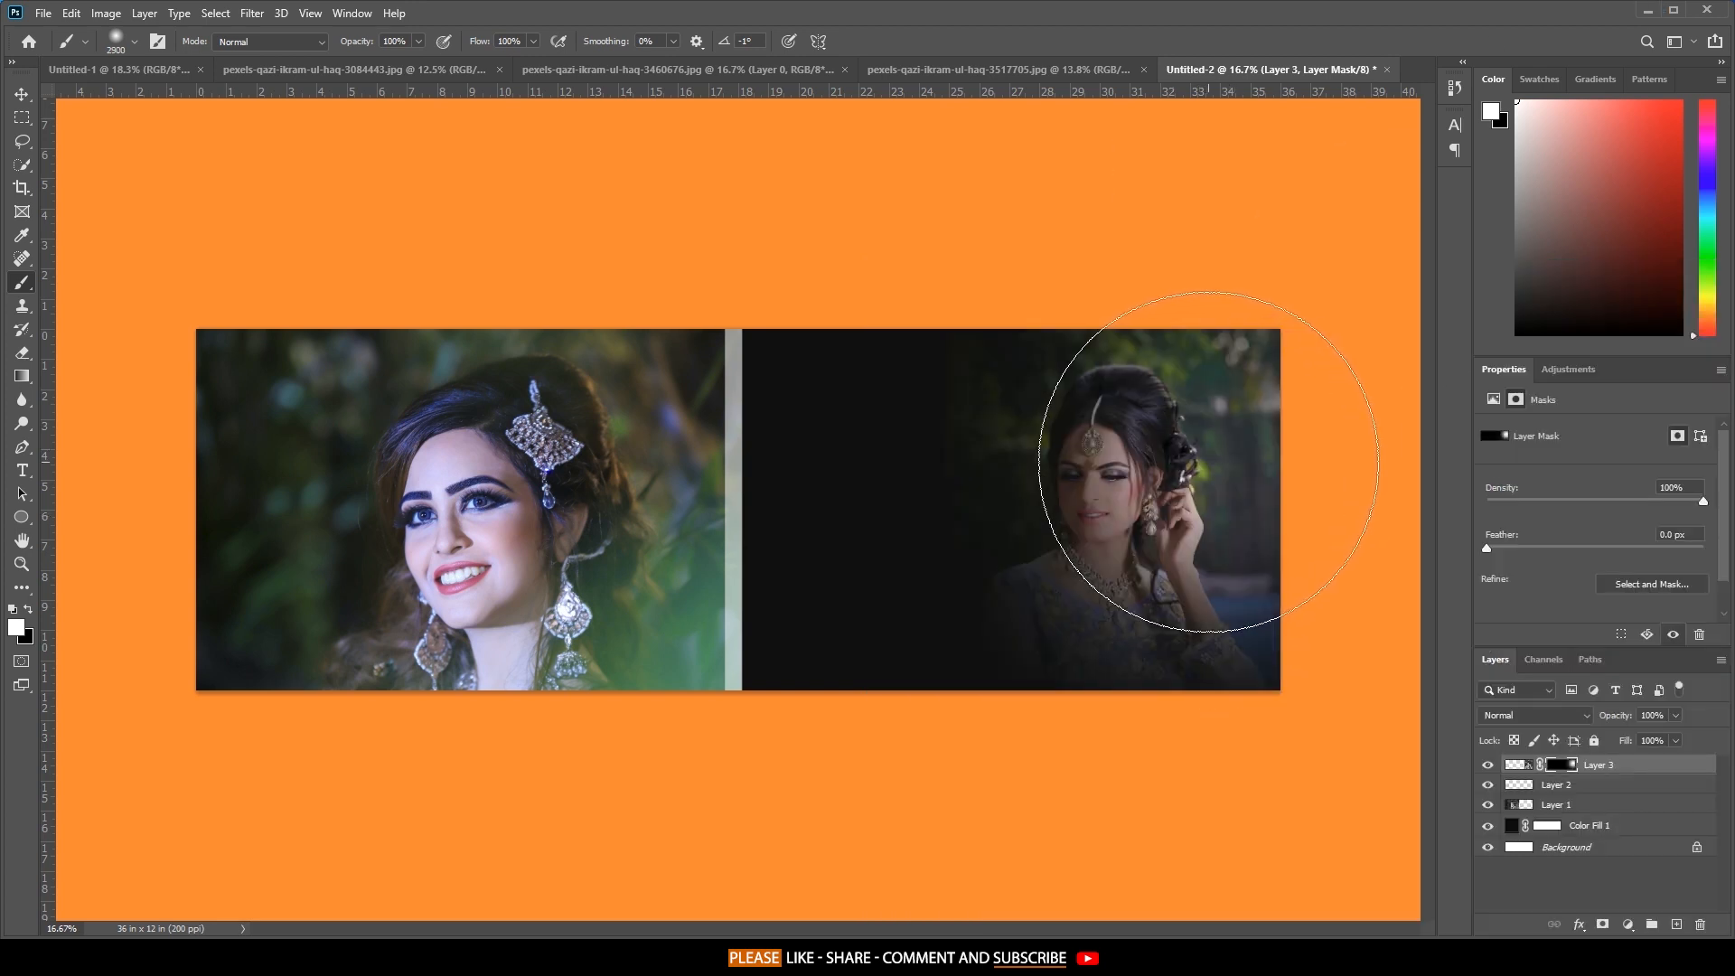
pyautogui.hotkey('ctrl', 'z')
pyautogui.click(1261, 498)
pyautogui.press('[')
pyautogui.press('[')
pyautogui.press('[')
pyautogui.moveTo(1220, 446)
pyautogui.mouseDown()
pyautogui.moveTo(1231, 487)
pyautogui.moveTo(1138, 503)
pyautogui.mouseUp()
# Fade the right-hand photo's left side with black on its mask and brighten the woman with white, using a 2500 px brush.
pyautogui.press('[')
pyautogui.press('x')
pyautogui.moveTo(865, 442)
pyautogui.mouseDown()
pyautogui.moveTo(851, 380)
pyautogui.moveTo(841, 494)
pyautogui.moveTo(968, 543)
pyautogui.mouseUp()
pyautogui.press('x')
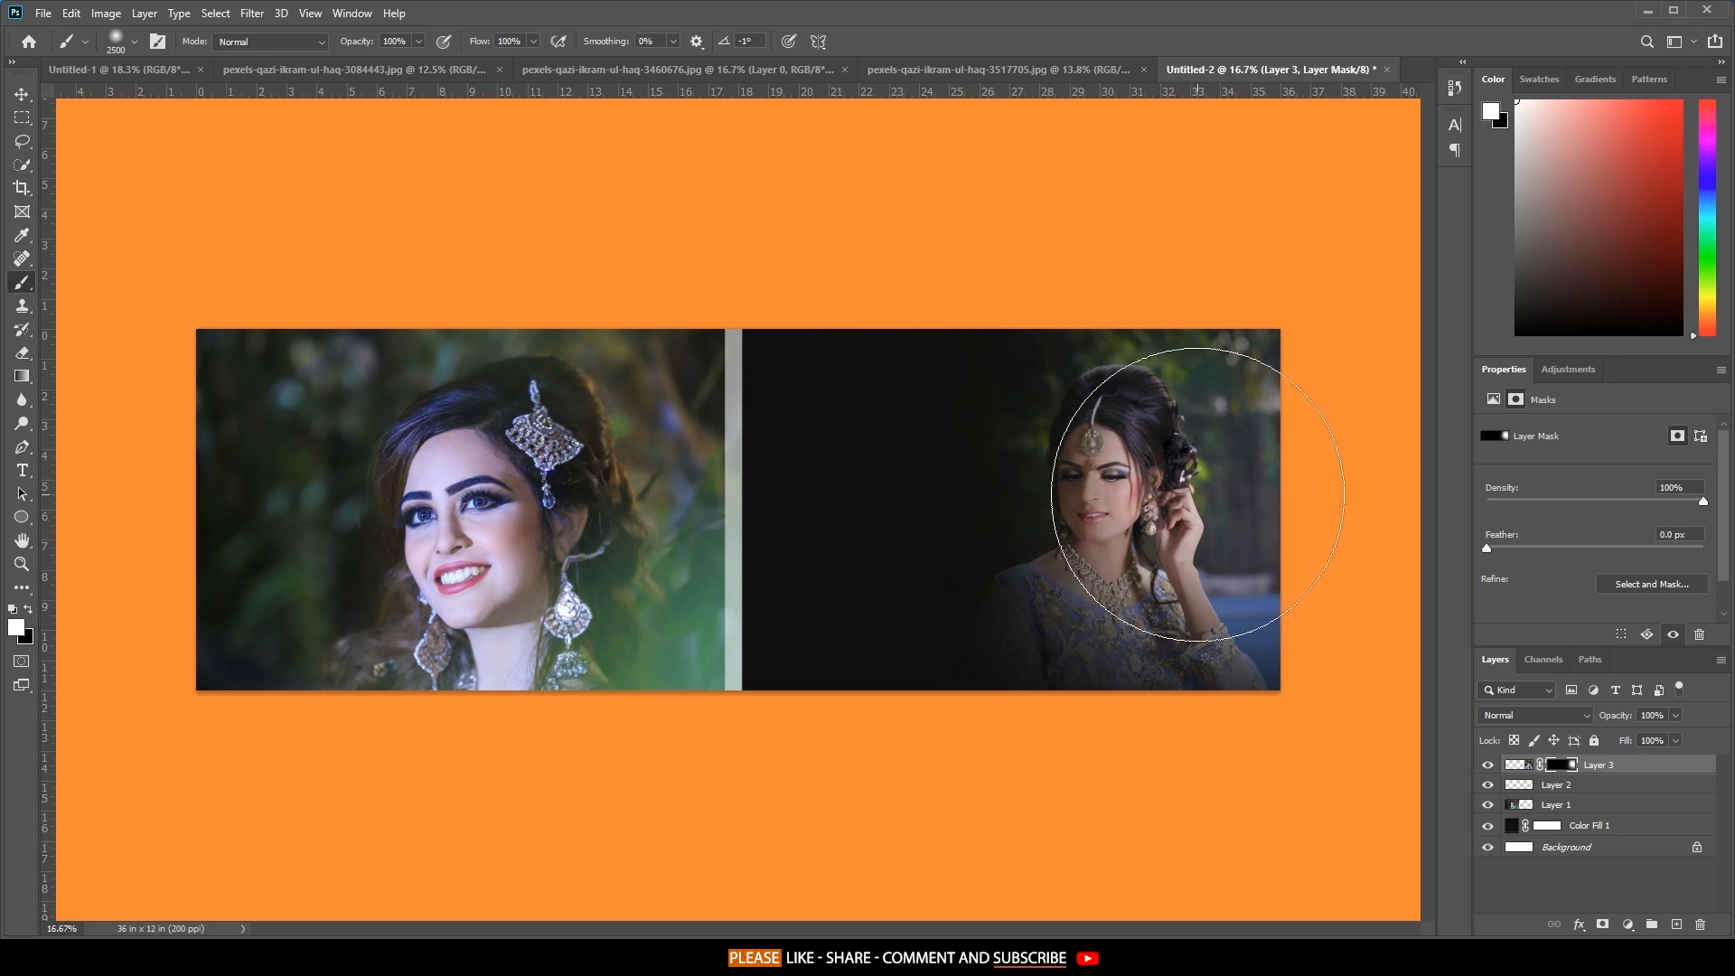
pyautogui.click(1197, 494)
pyautogui.press('x')
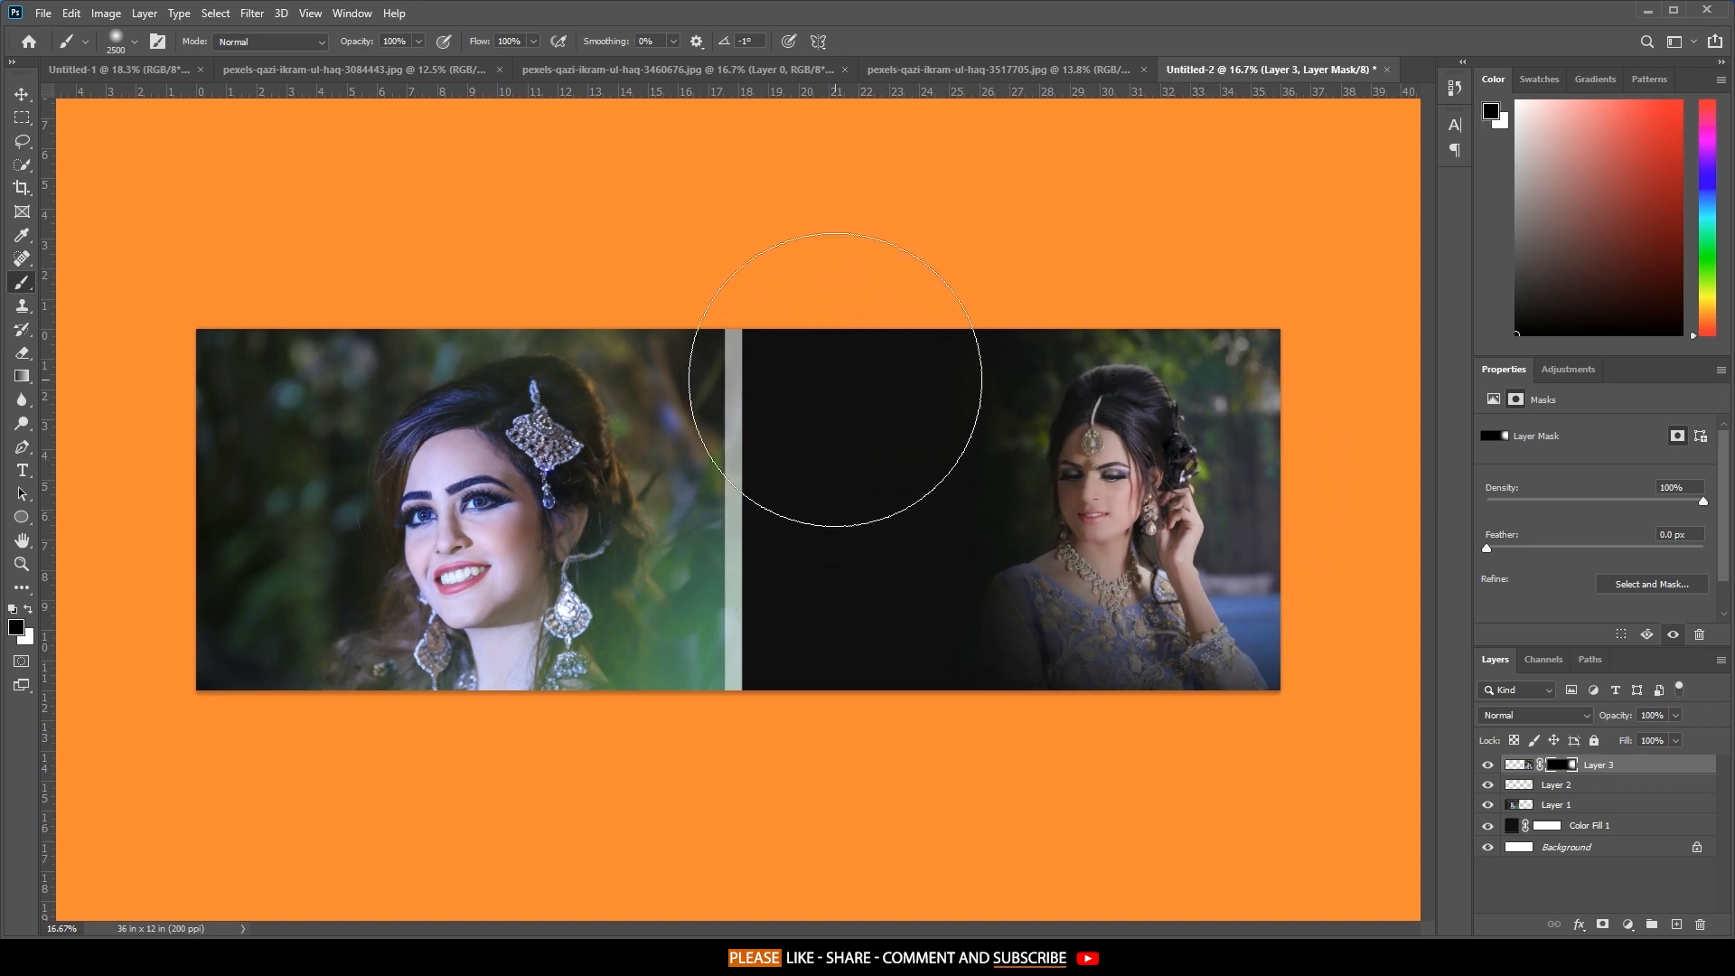
# Create a new layer above the masked photo and set the foreground color to orange #ff6c00.
pyautogui.click(20, 94)
pyautogui.click(1677, 925)
pyautogui.press('x')
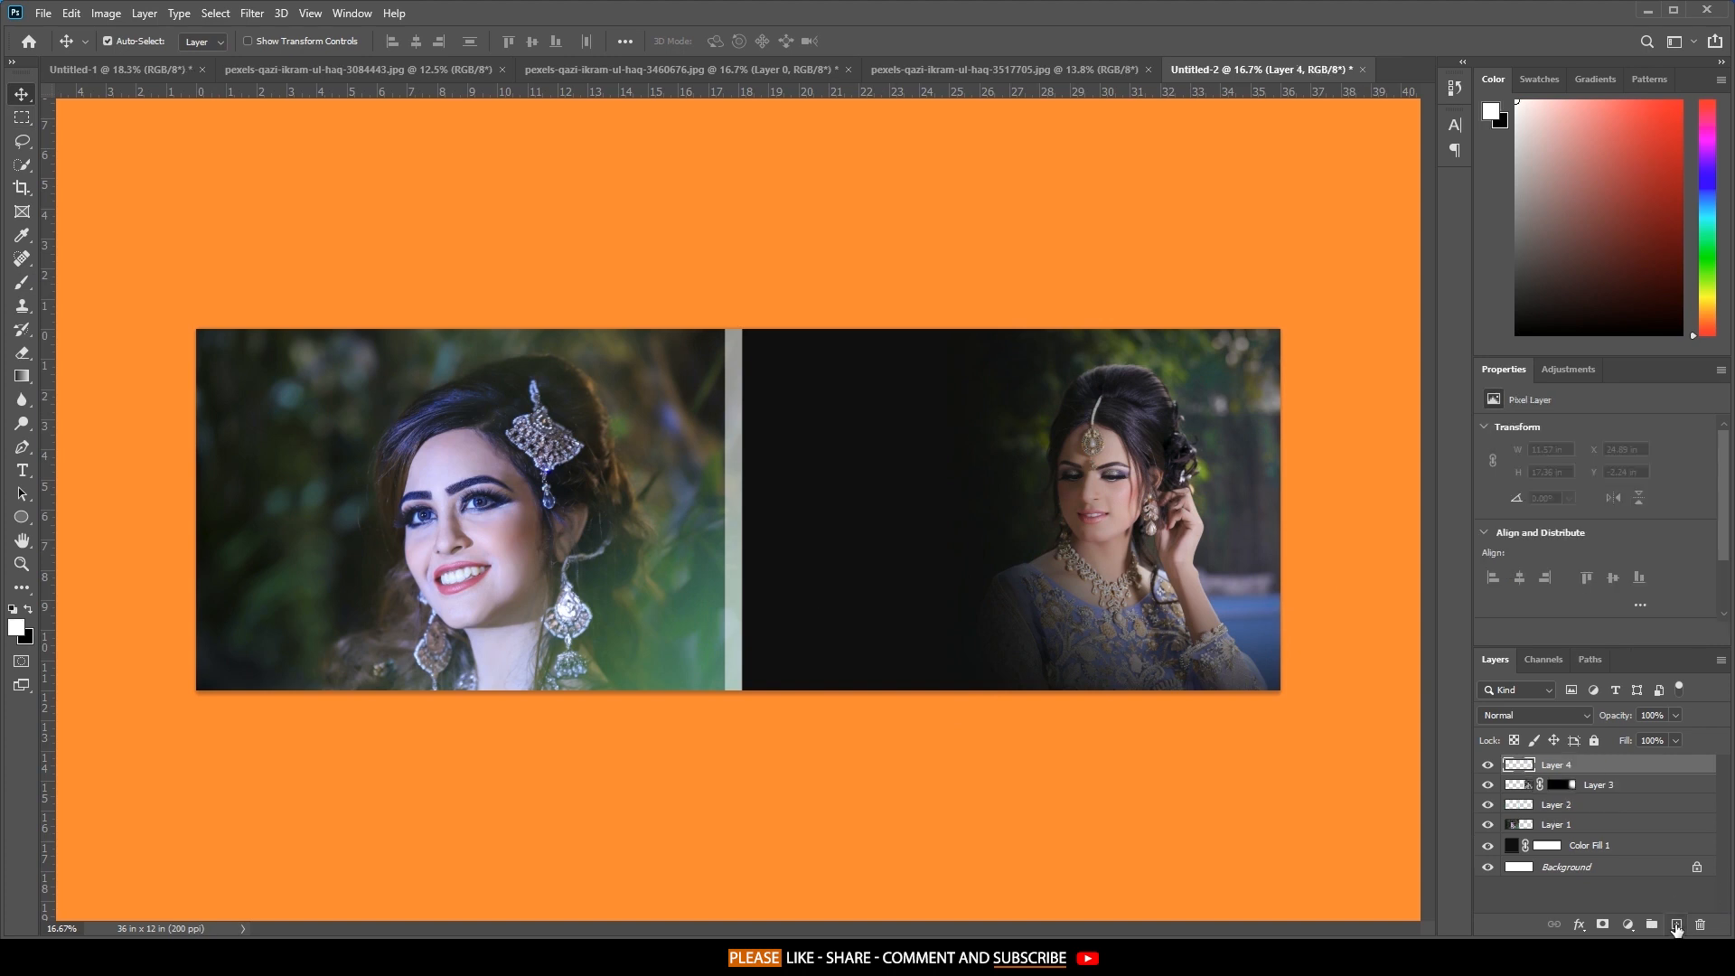
pyautogui.click(16, 629)
pyautogui.click(594, 289)
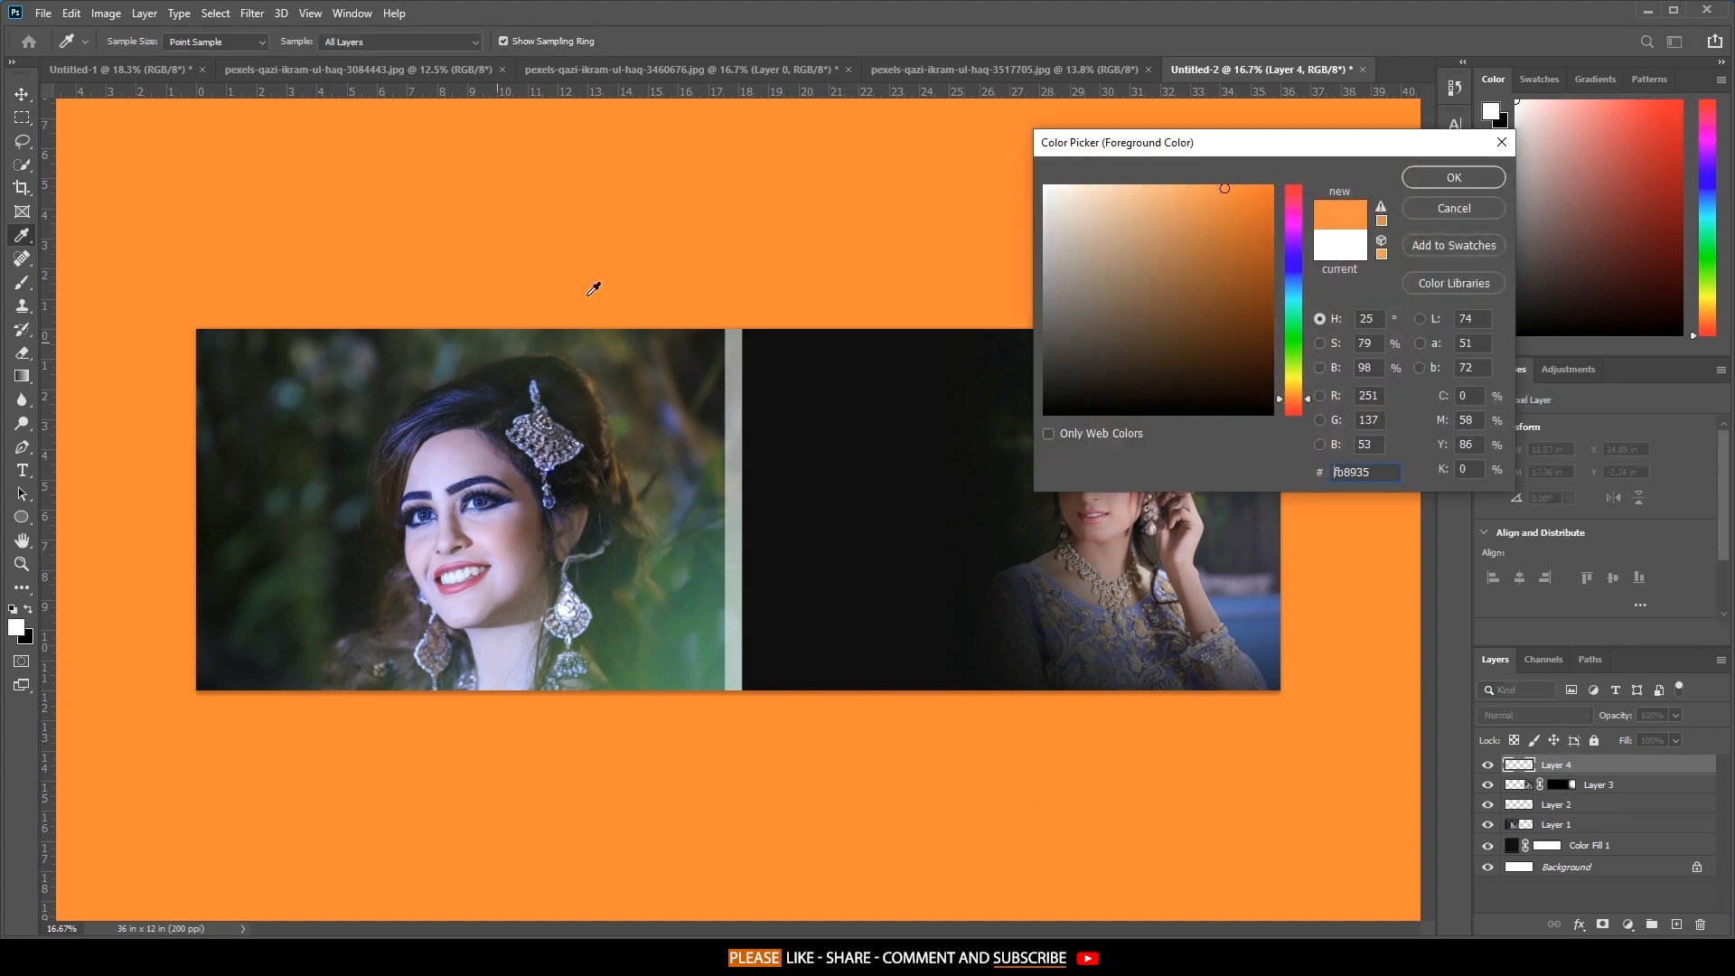
pyautogui.moveTo(1263, 199); pyautogui.dragTo(1307, 173)
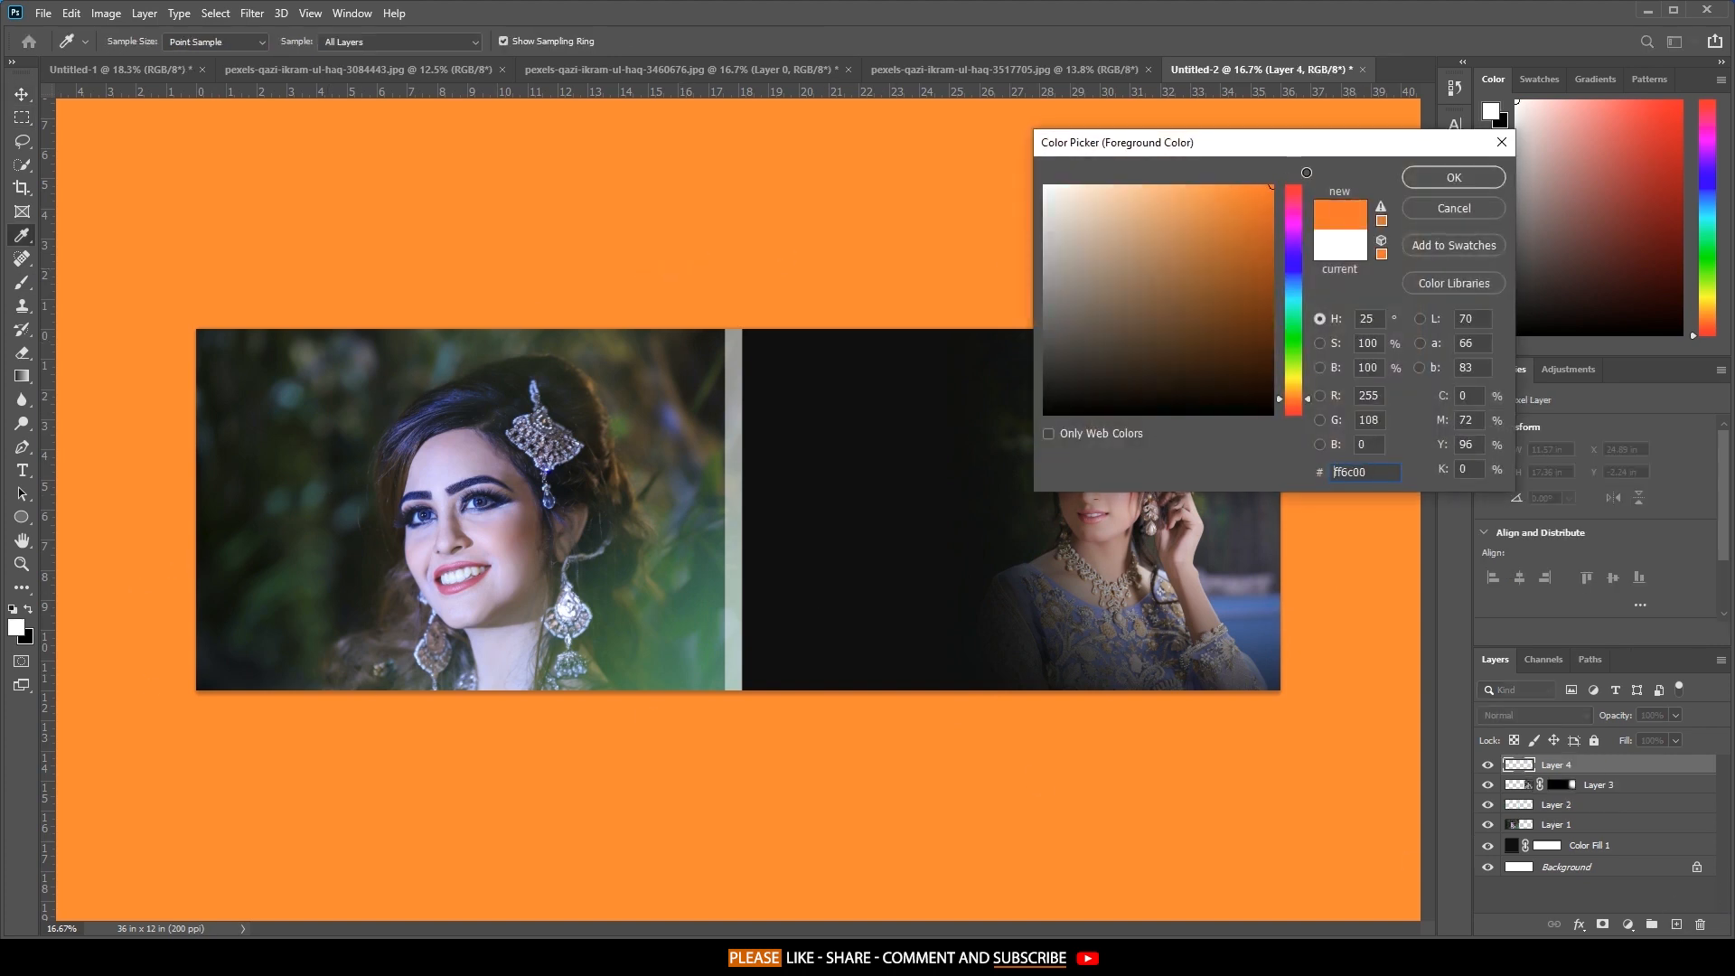
pyautogui.click(1439, 181)
pyautogui.press('v')
# Brush a soft orange glow onto the spread's lower-right corner and set that layer's blend mode to Screen.
pyautogui.click(23, 282)
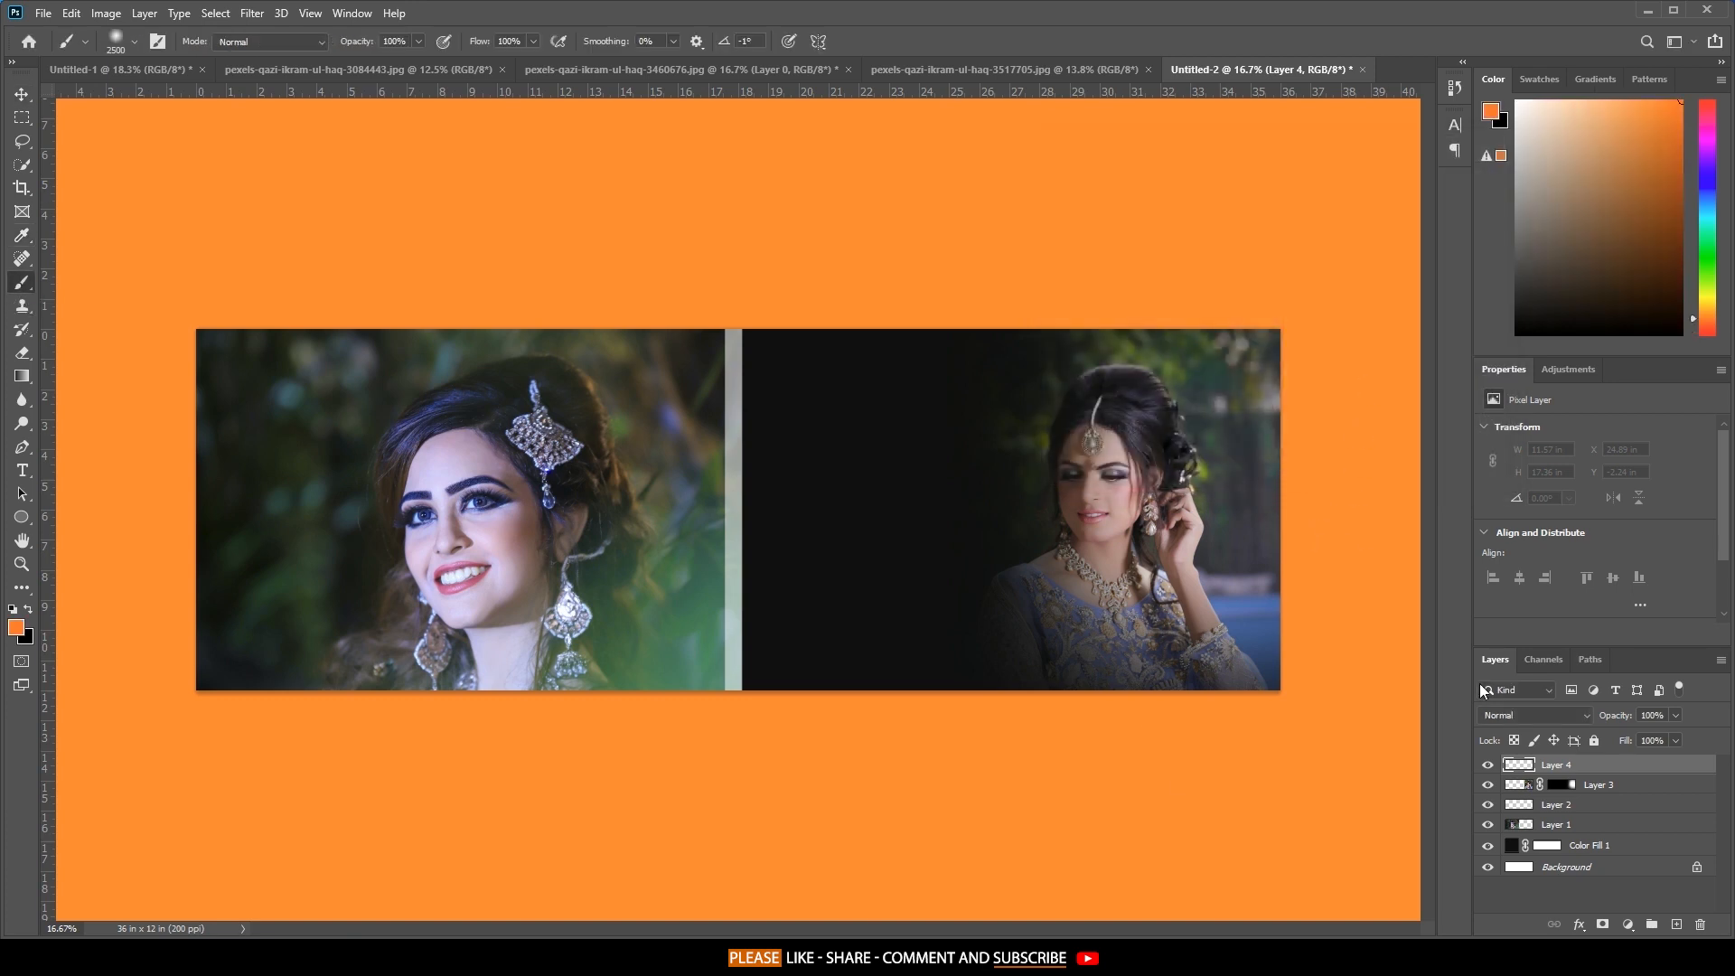
pyautogui.click(1278, 675)
pyautogui.click(1535, 715)
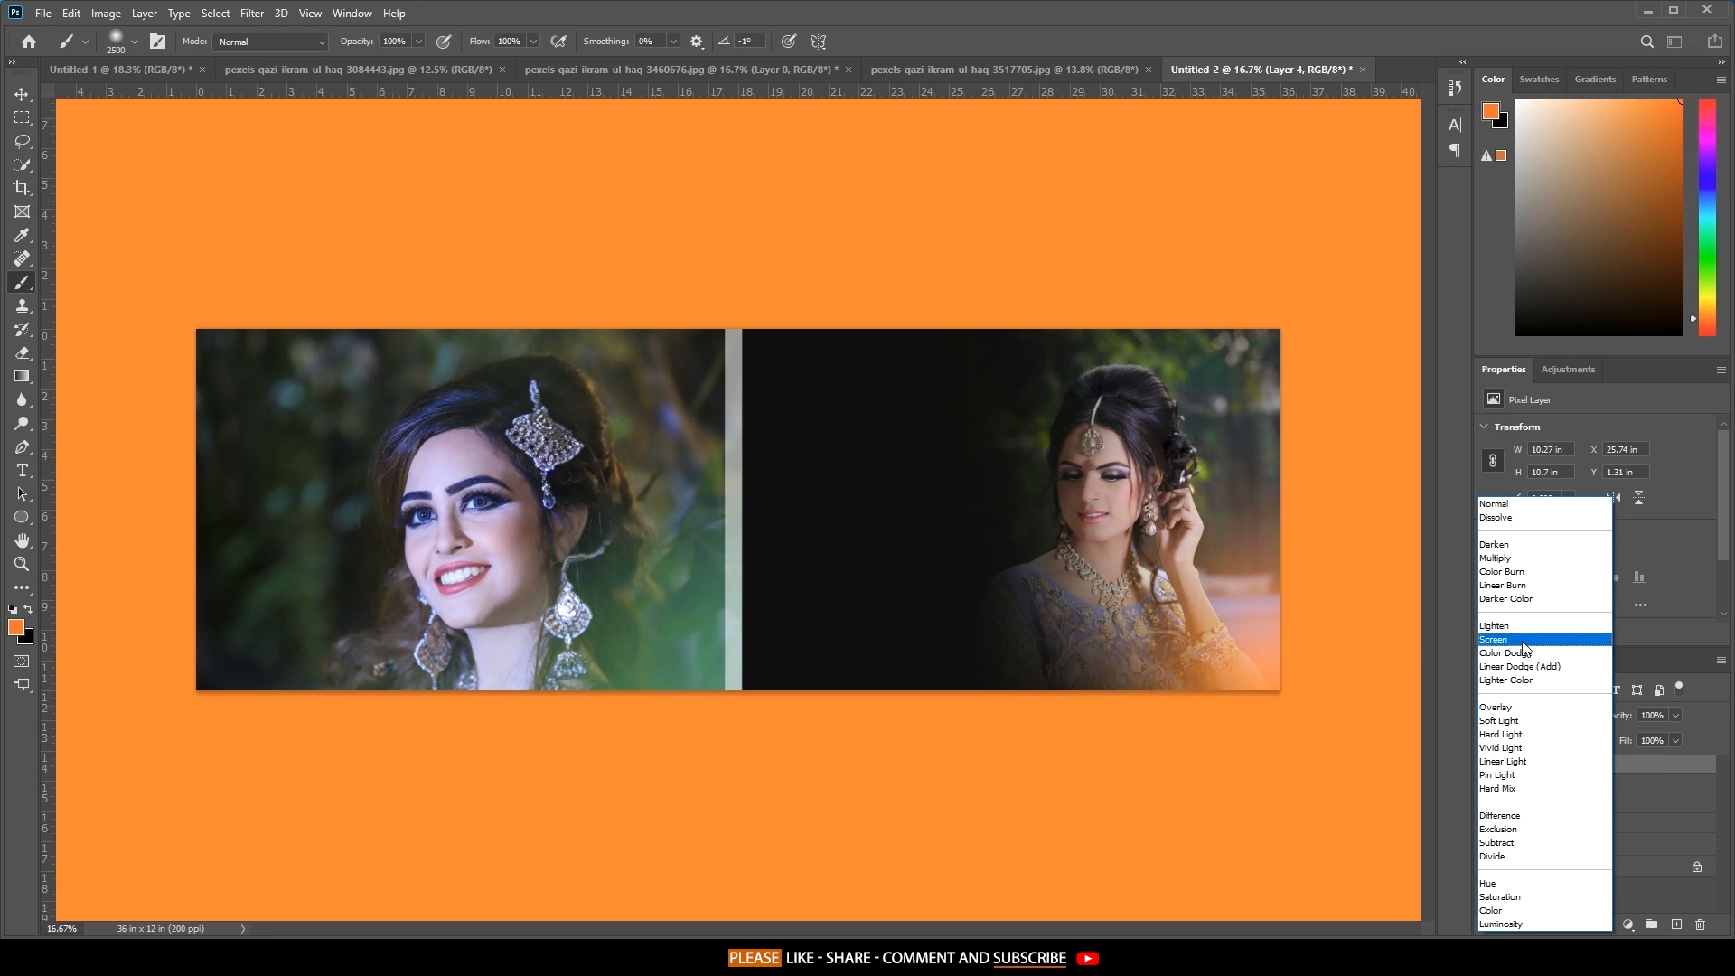
pyautogui.click(1524, 640)
pyautogui.click(22, 94)
# Change the custom canvas surround color to a lighter shade of the green sampled from the left-hand photo.
pyautogui.rightClick(408, 204)
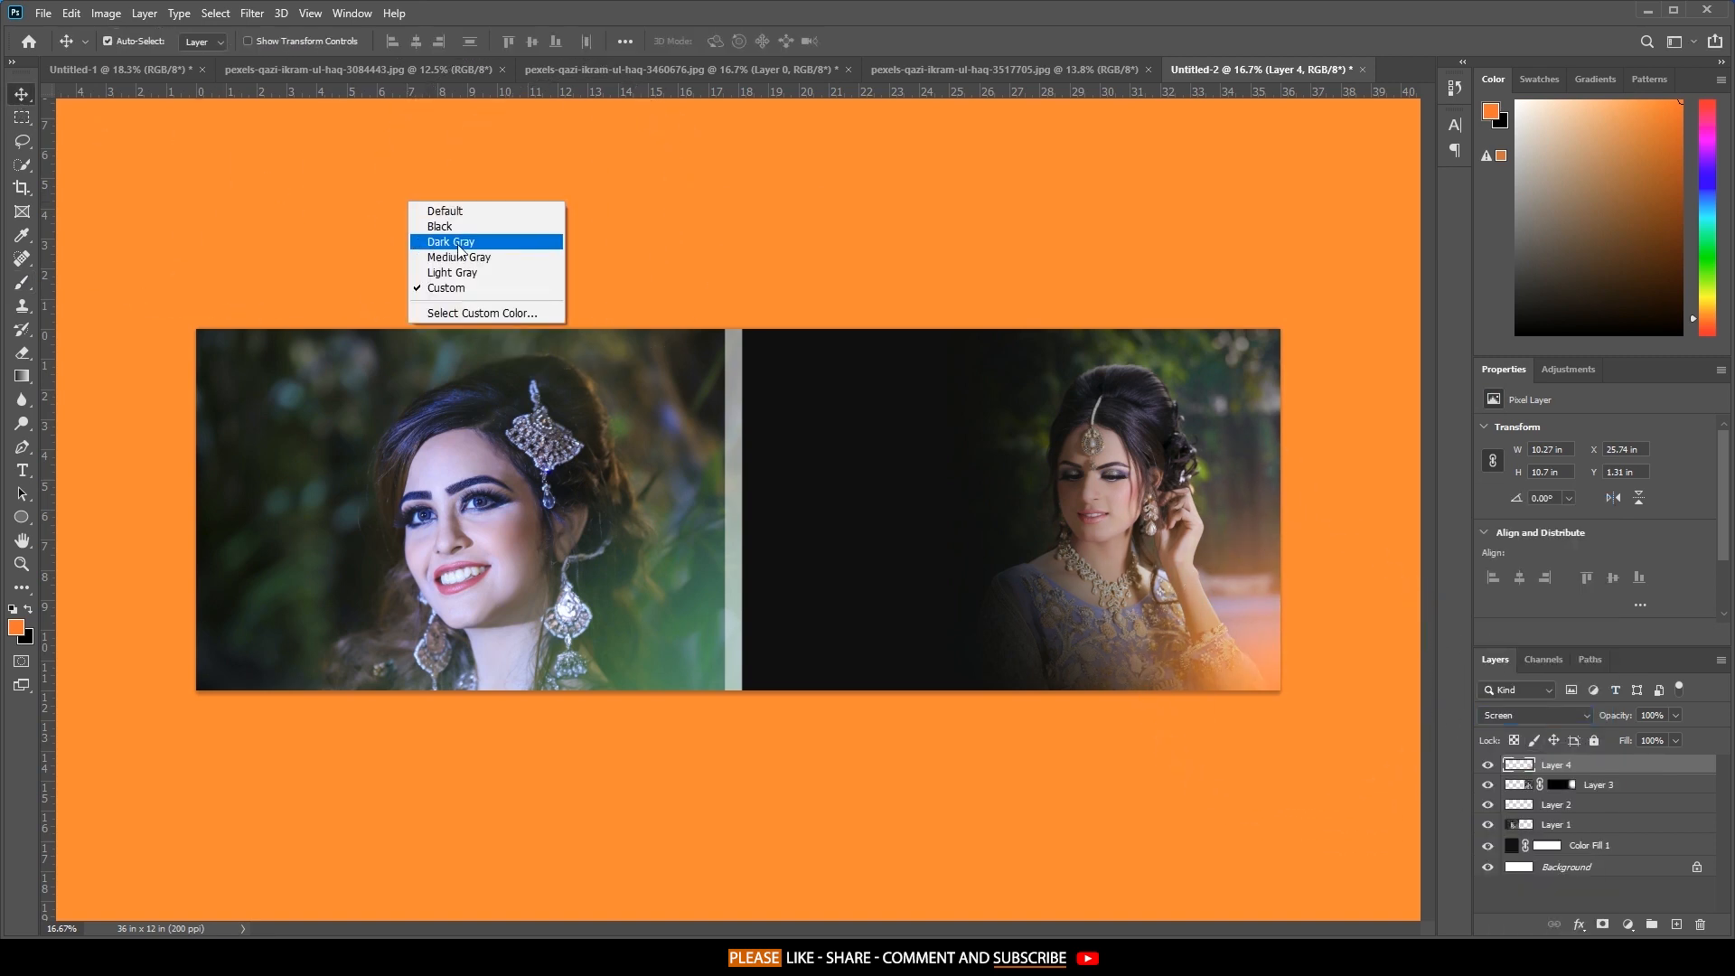
pyautogui.click(469, 312)
pyautogui.moveTo(1302, 372); pyautogui.dragTo(1305, 389)
pyautogui.click(632, 622)
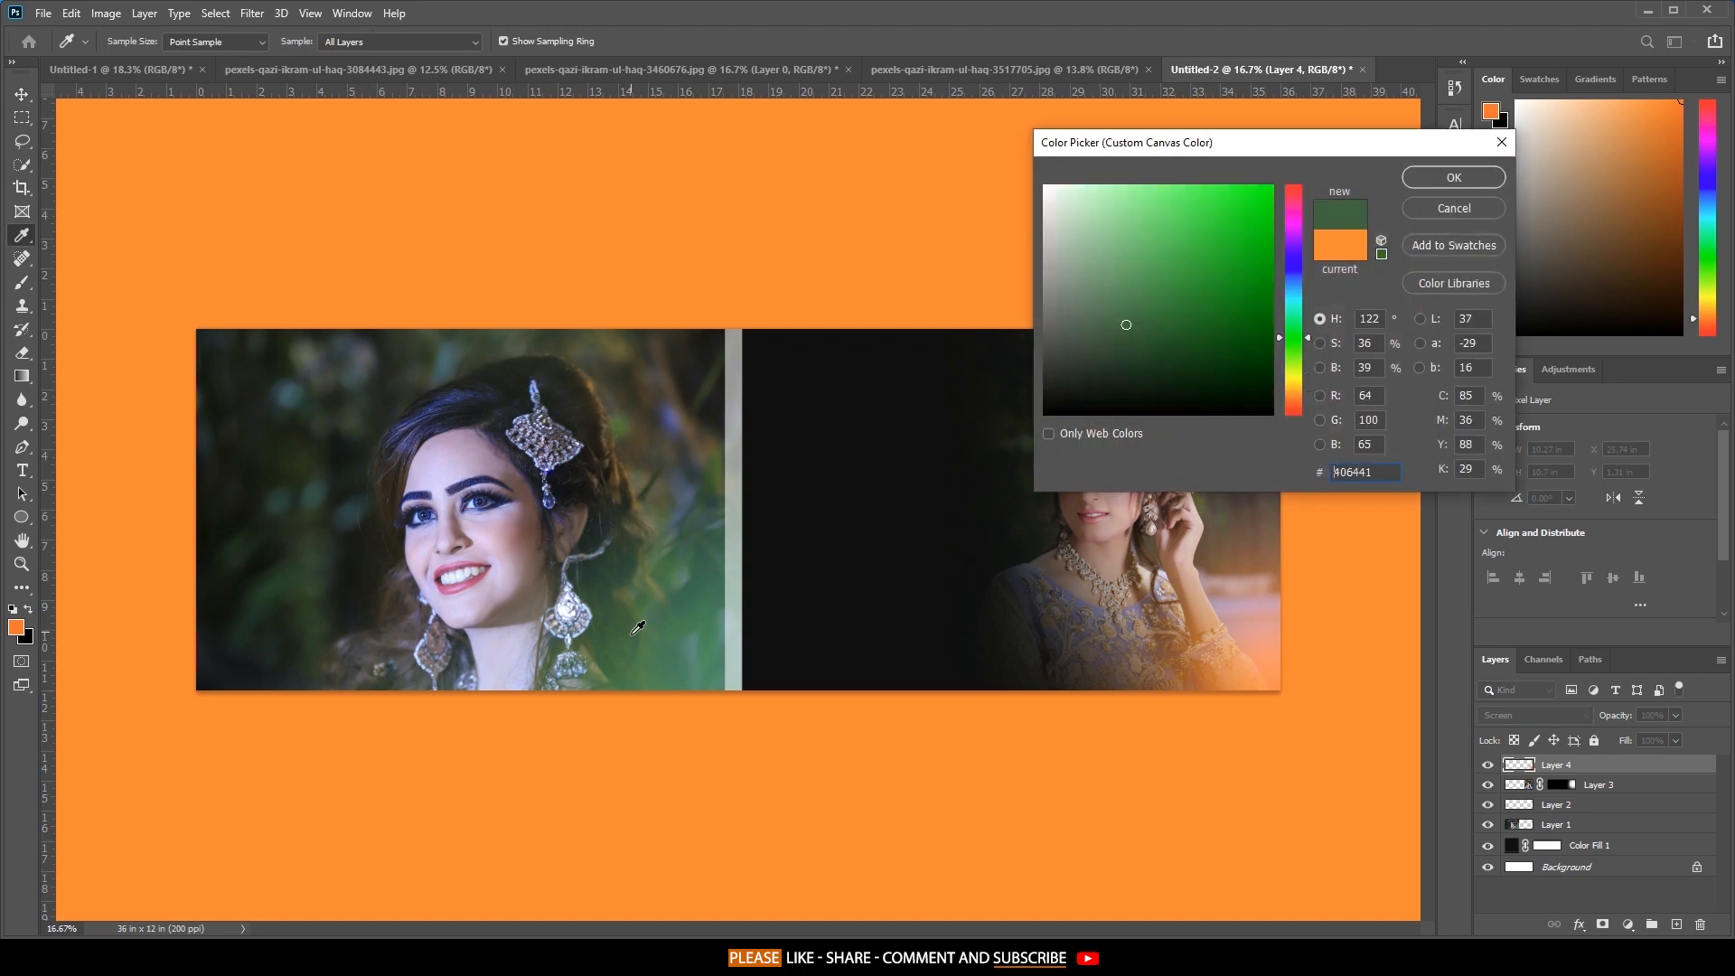
pyautogui.click(1138, 286)
pyautogui.click(1462, 177)
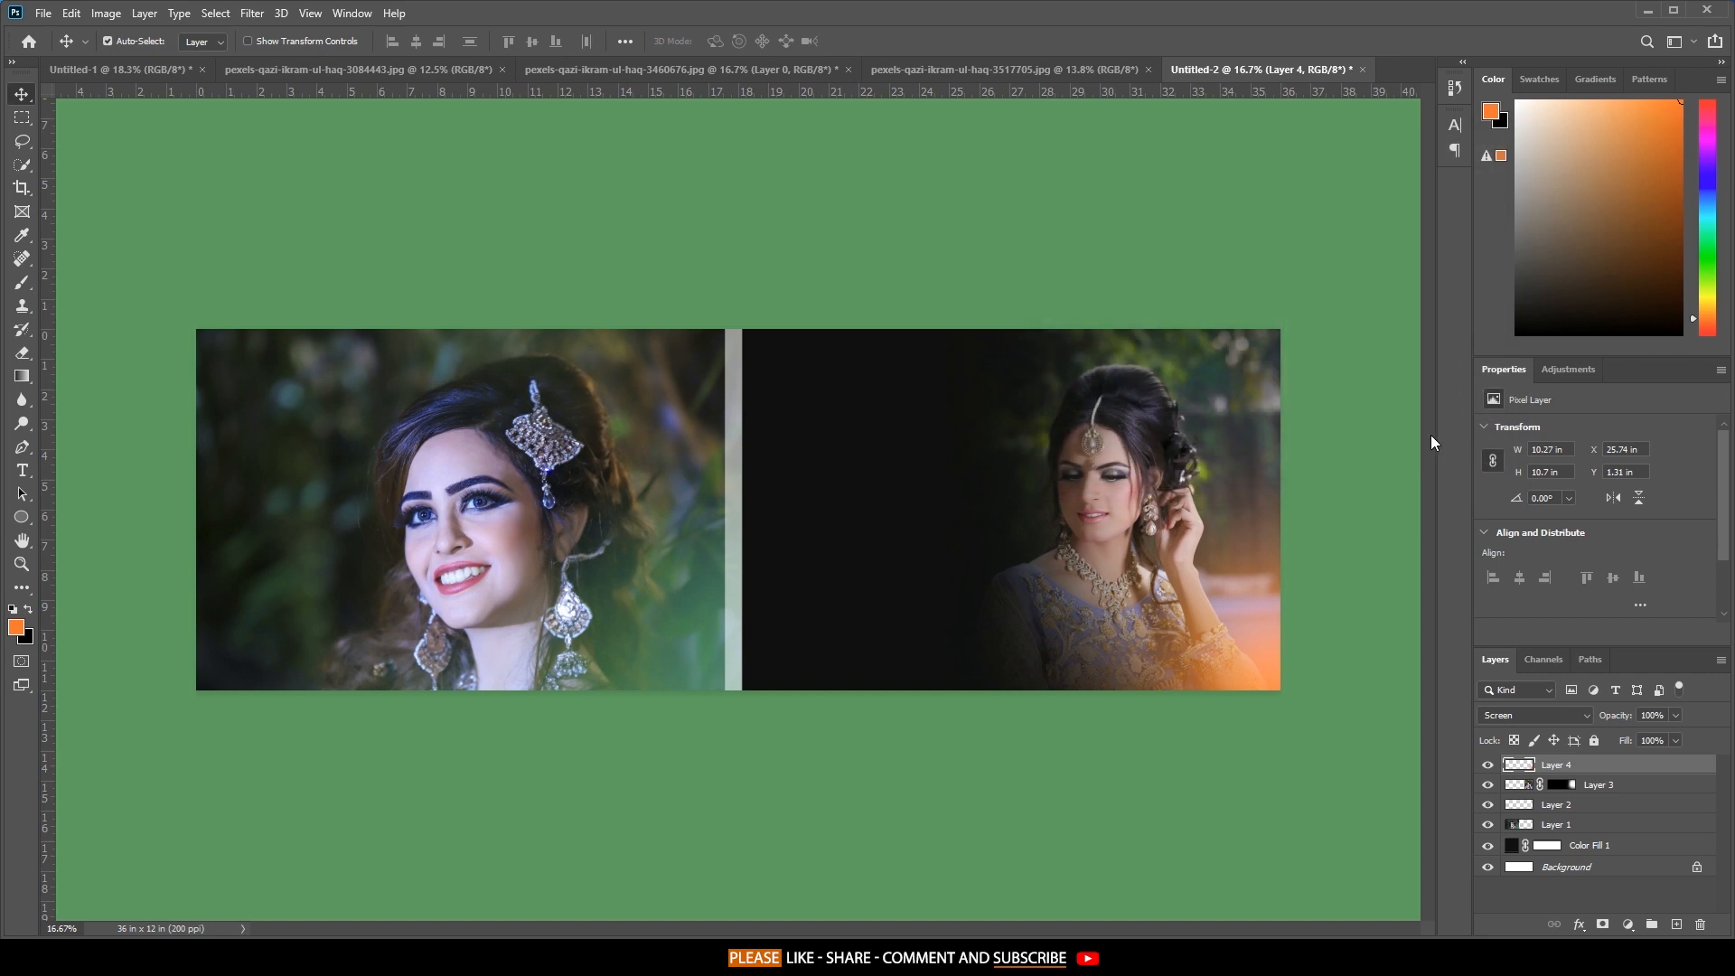
# Scale the orange glow layer up to about 127% from the spread's lower-right corner.
pyautogui.hotkey('ctrl', 't')
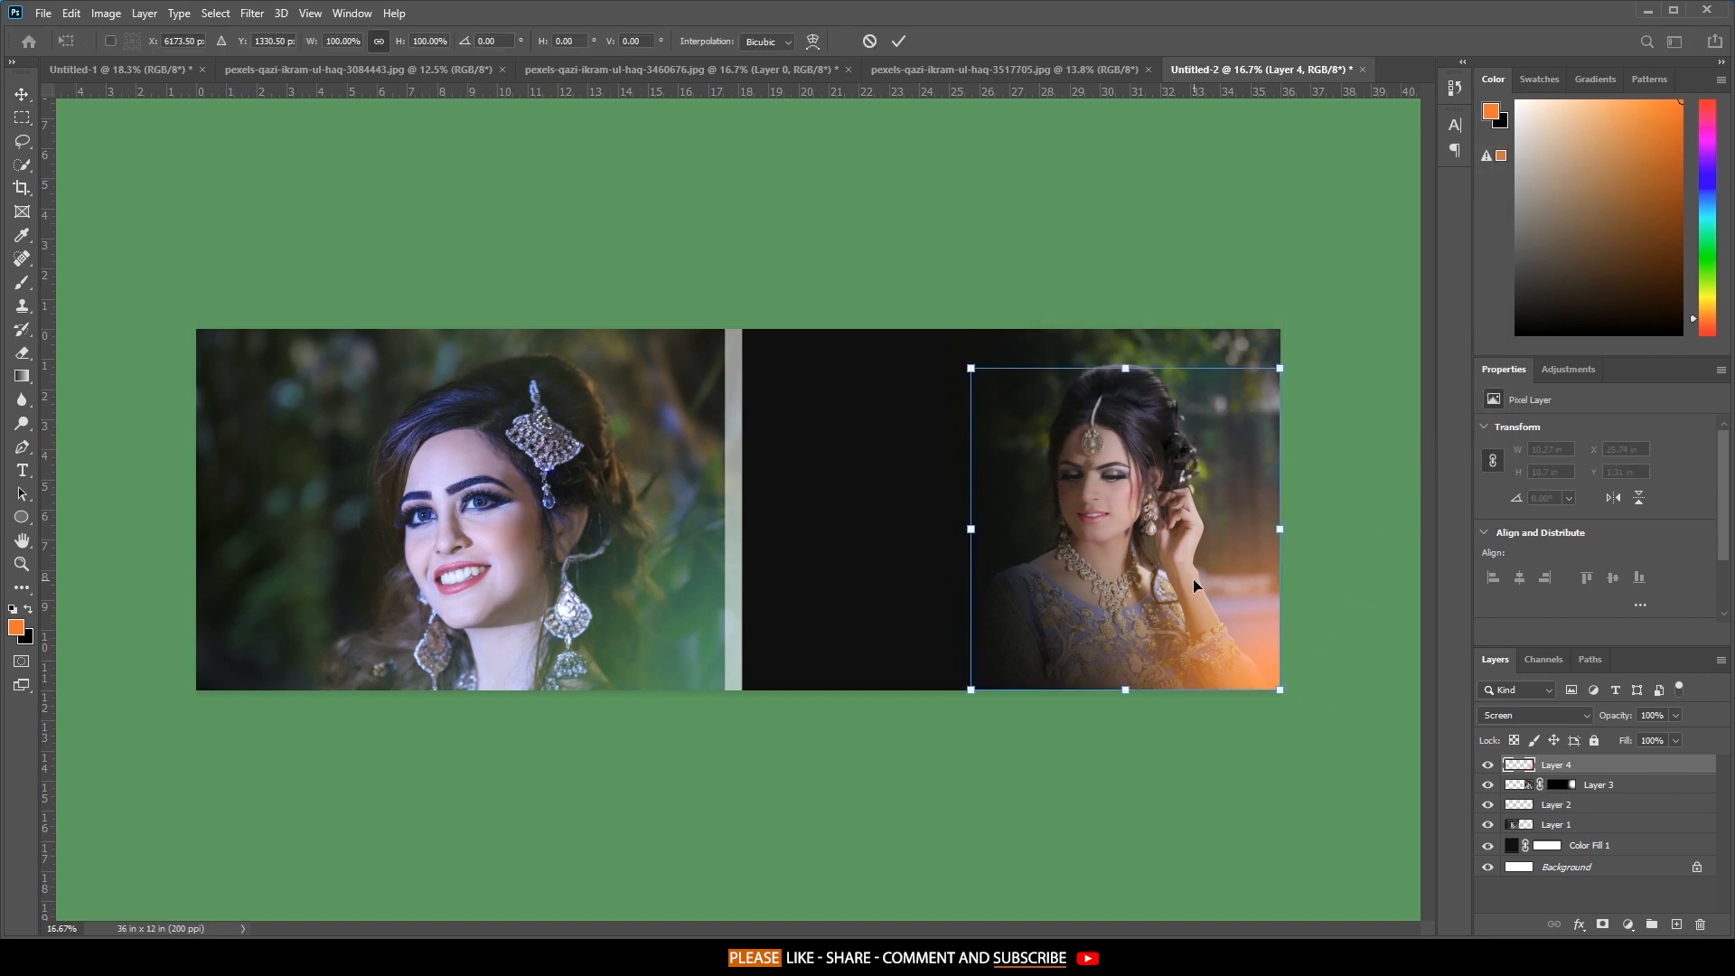
pyautogui.moveTo(970, 368); pyautogui.dragTo(887, 280)
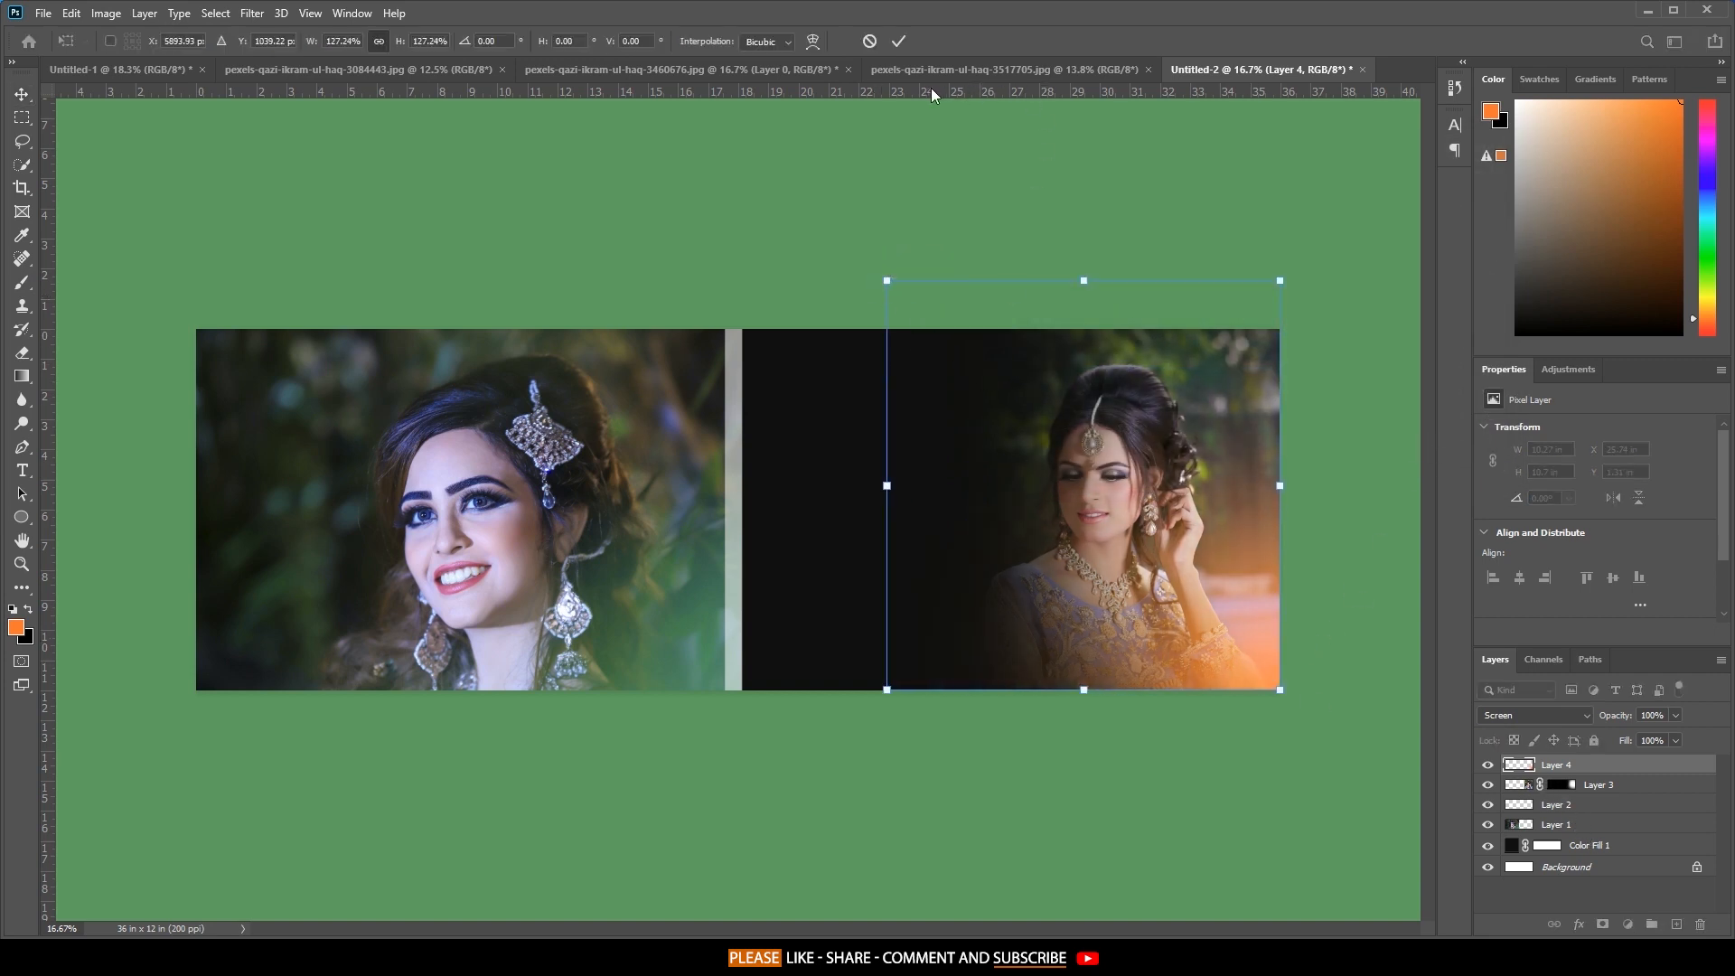
pyautogui.click(899, 42)
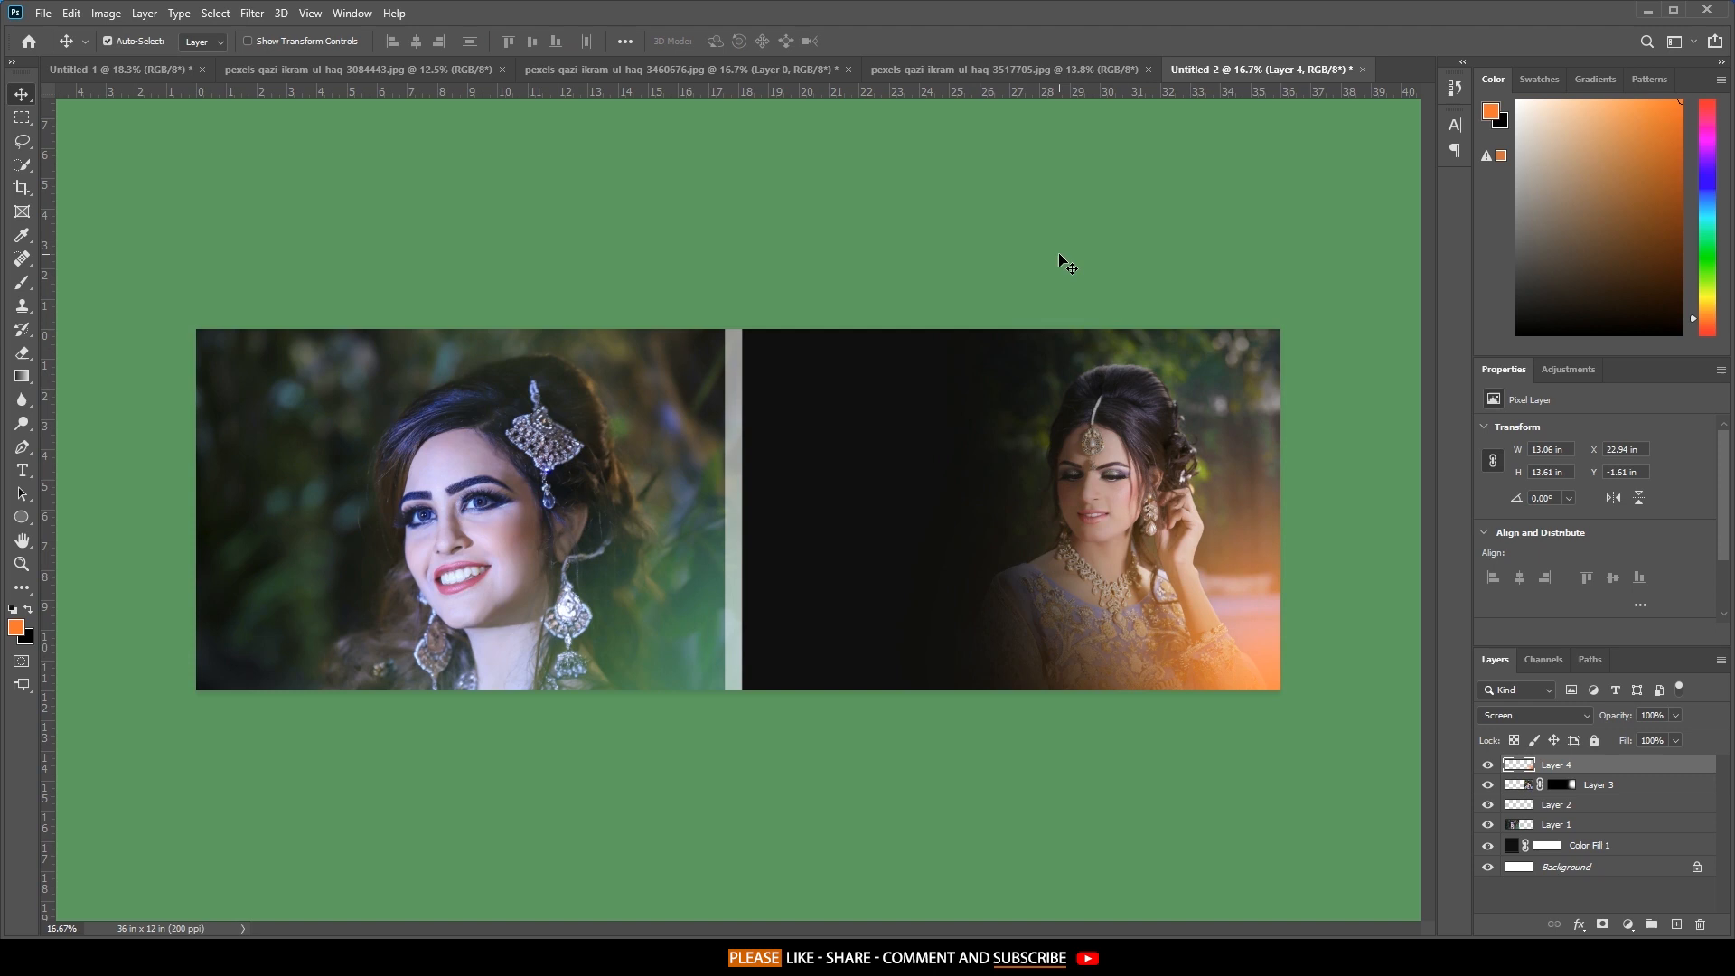
# Draw an orange rectangle without stroke, about 894 x 1290 px, and position it on the dark area between the divider and the right-hand bride.
pyautogui.click(1674, 924)
pyautogui.click(19, 517)
pyautogui.click(91, 517)
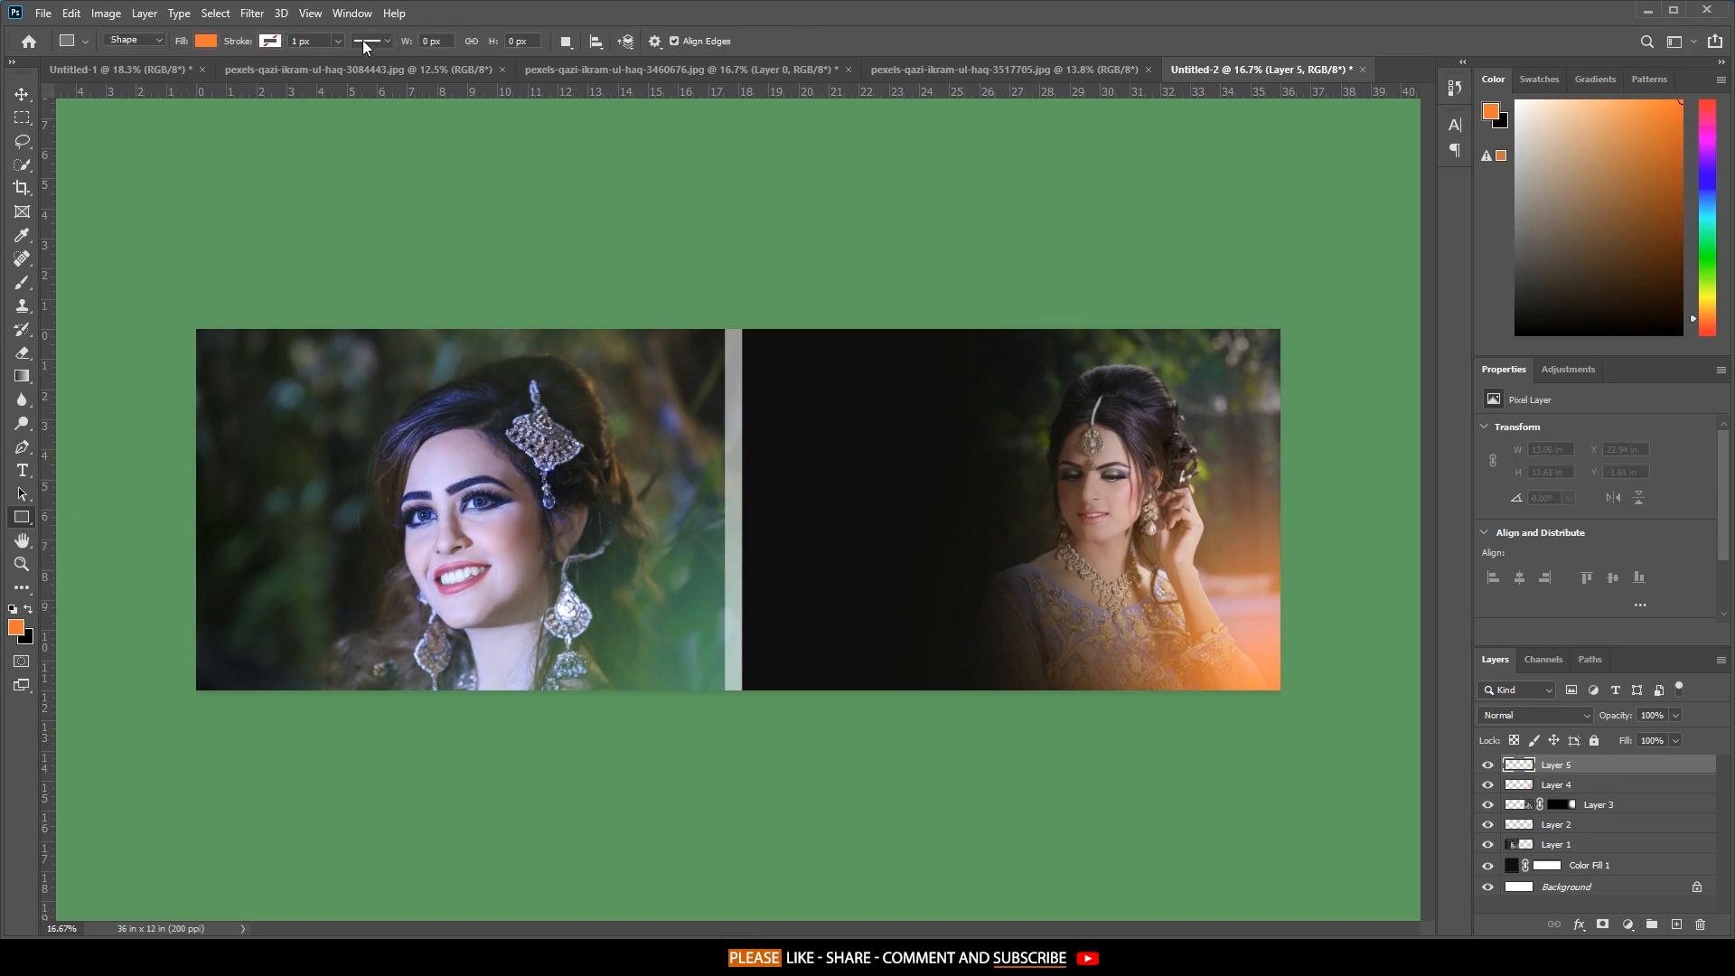
pyautogui.click(271, 42)
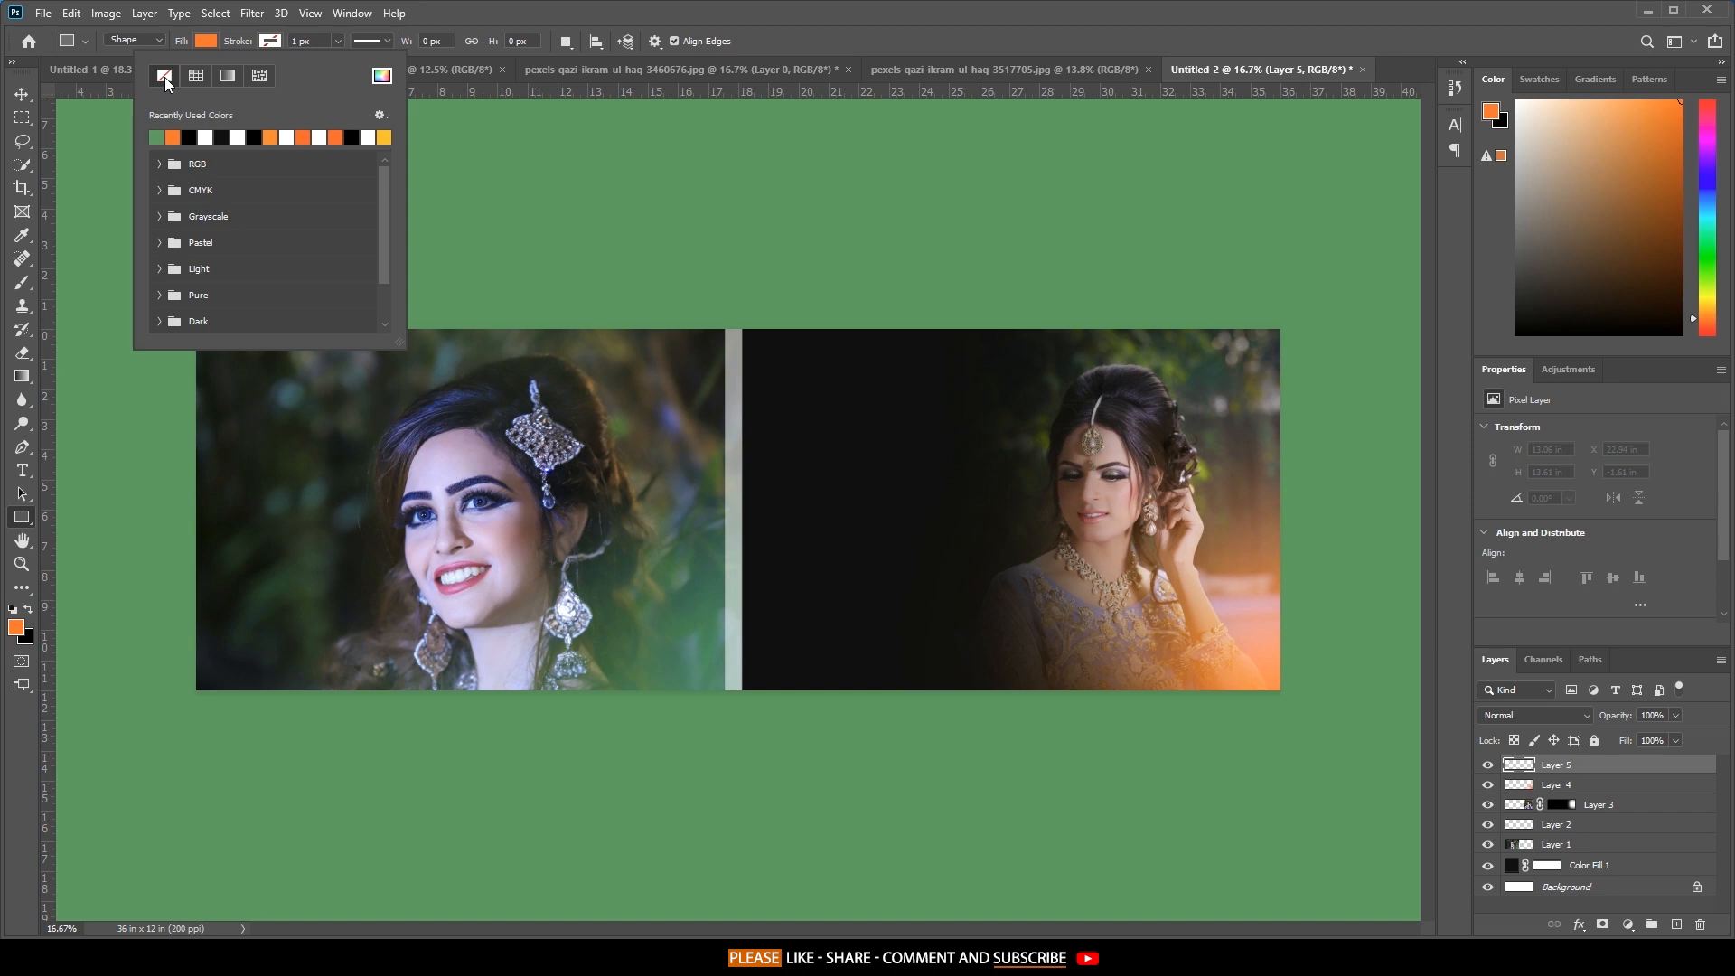
pyautogui.click(1023, 112)
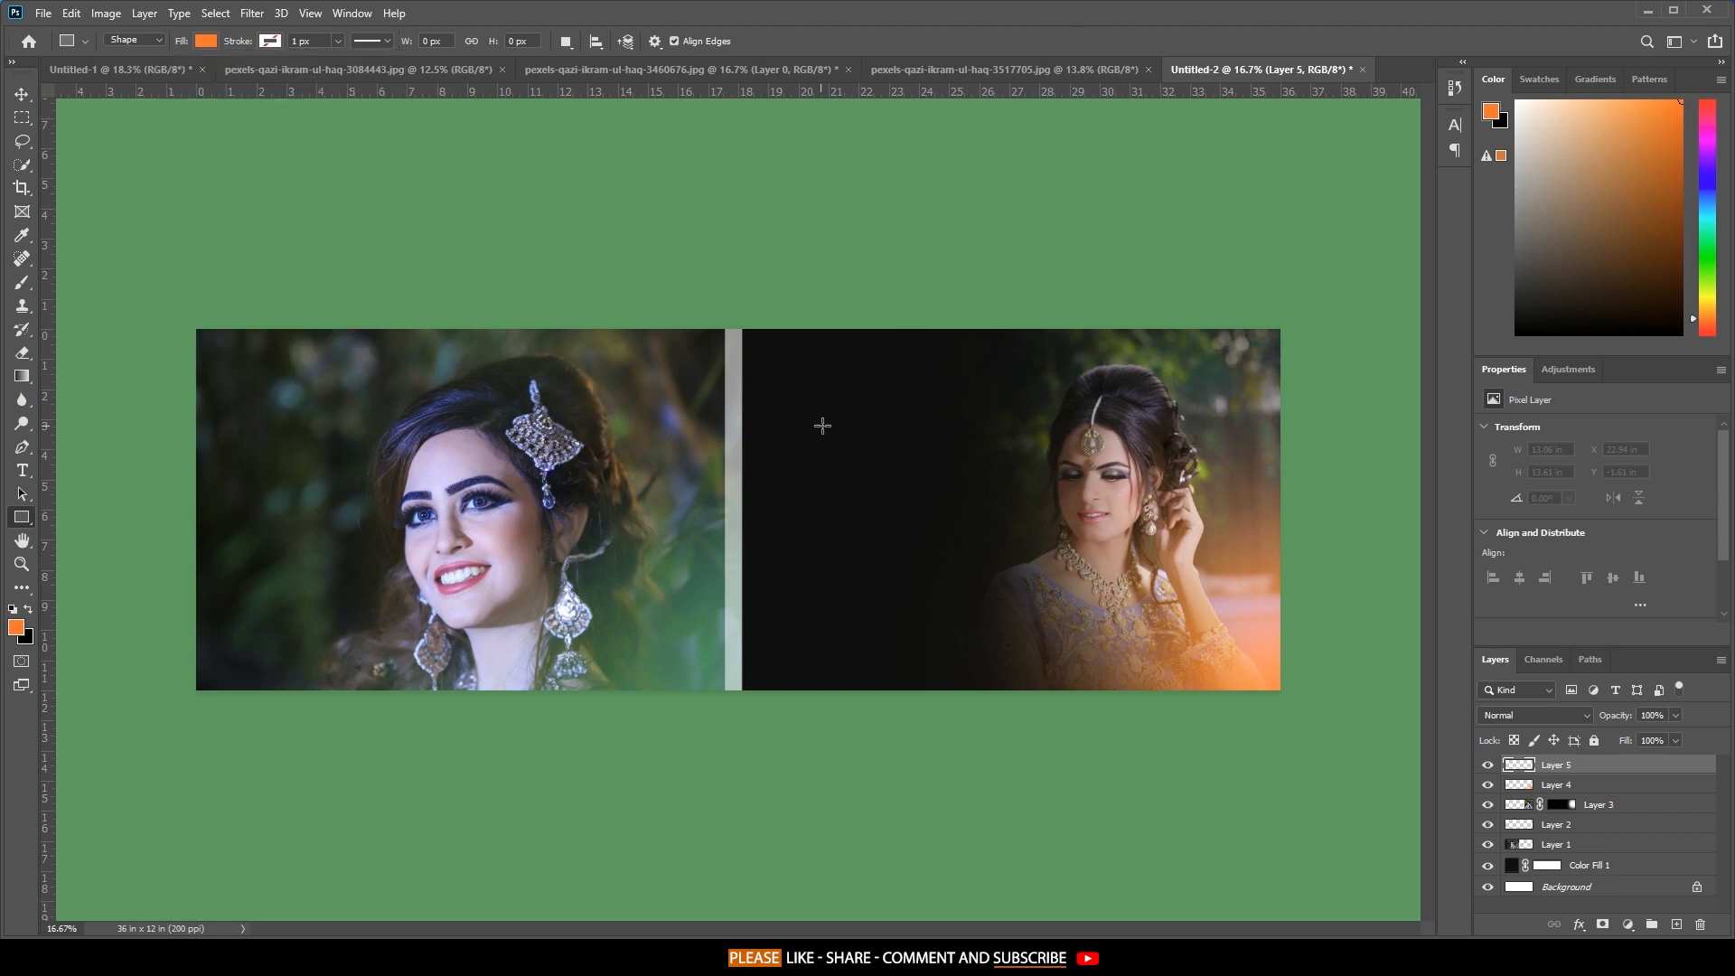
pyautogui.moveTo(800, 418); pyautogui.dragTo(930, 606)
pyautogui.press('v')
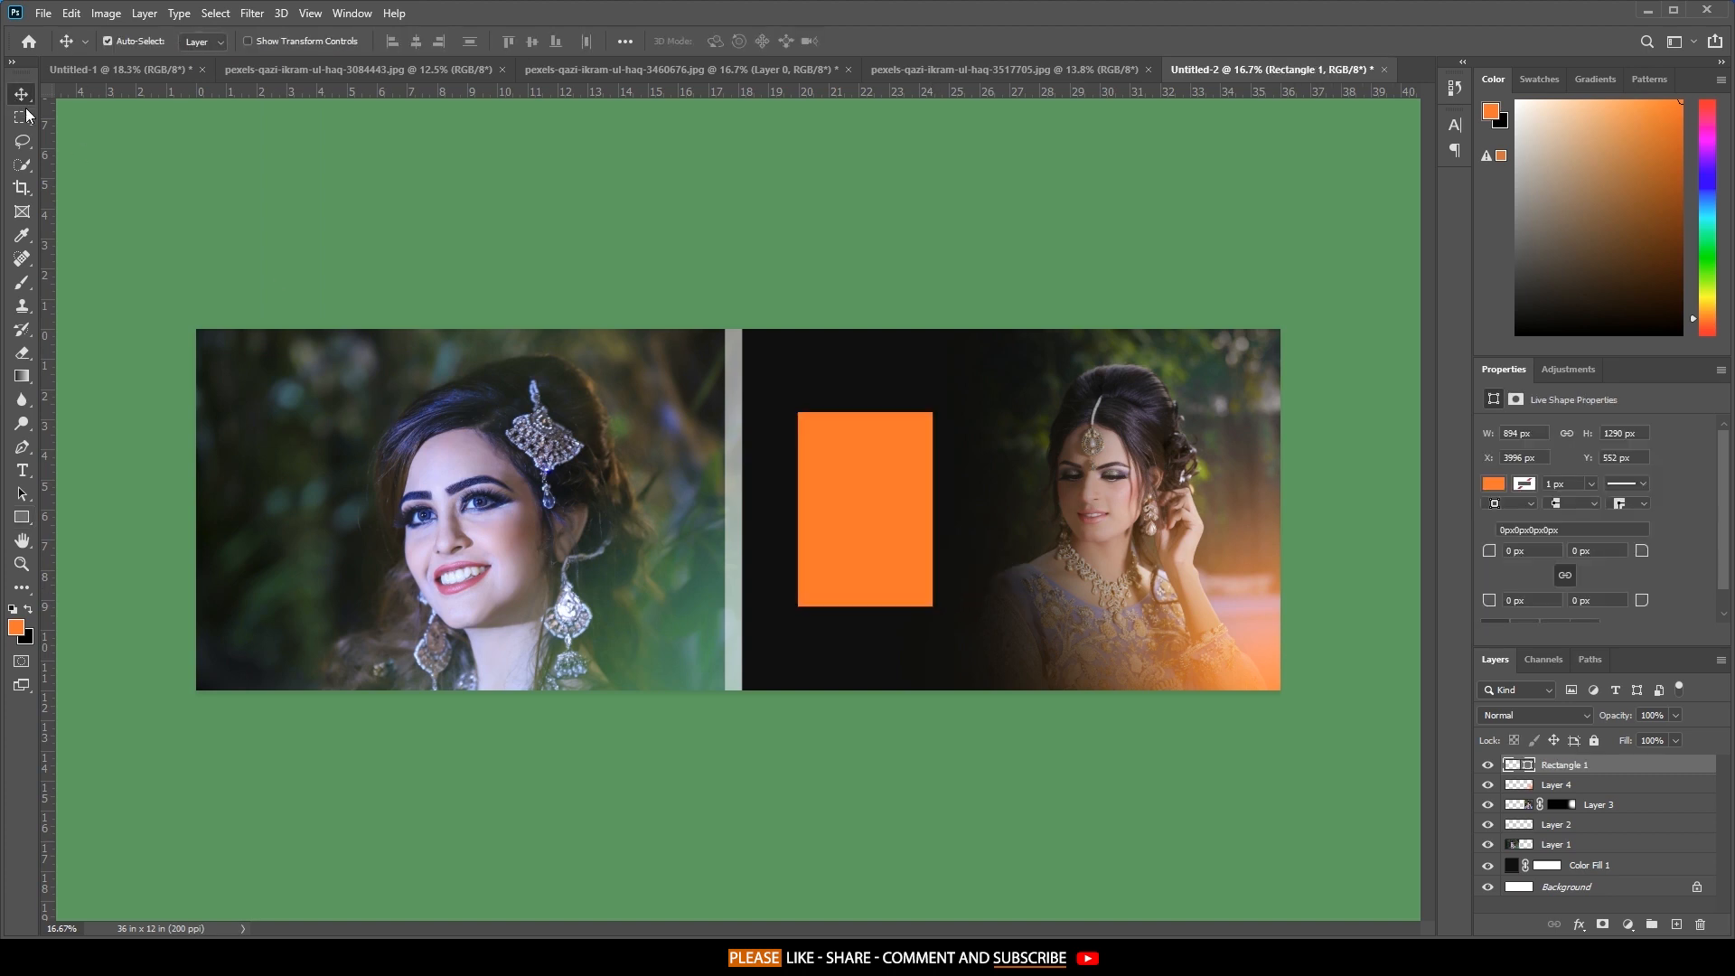
pyautogui.moveTo(849, 518); pyautogui.dragTo(859, 506)
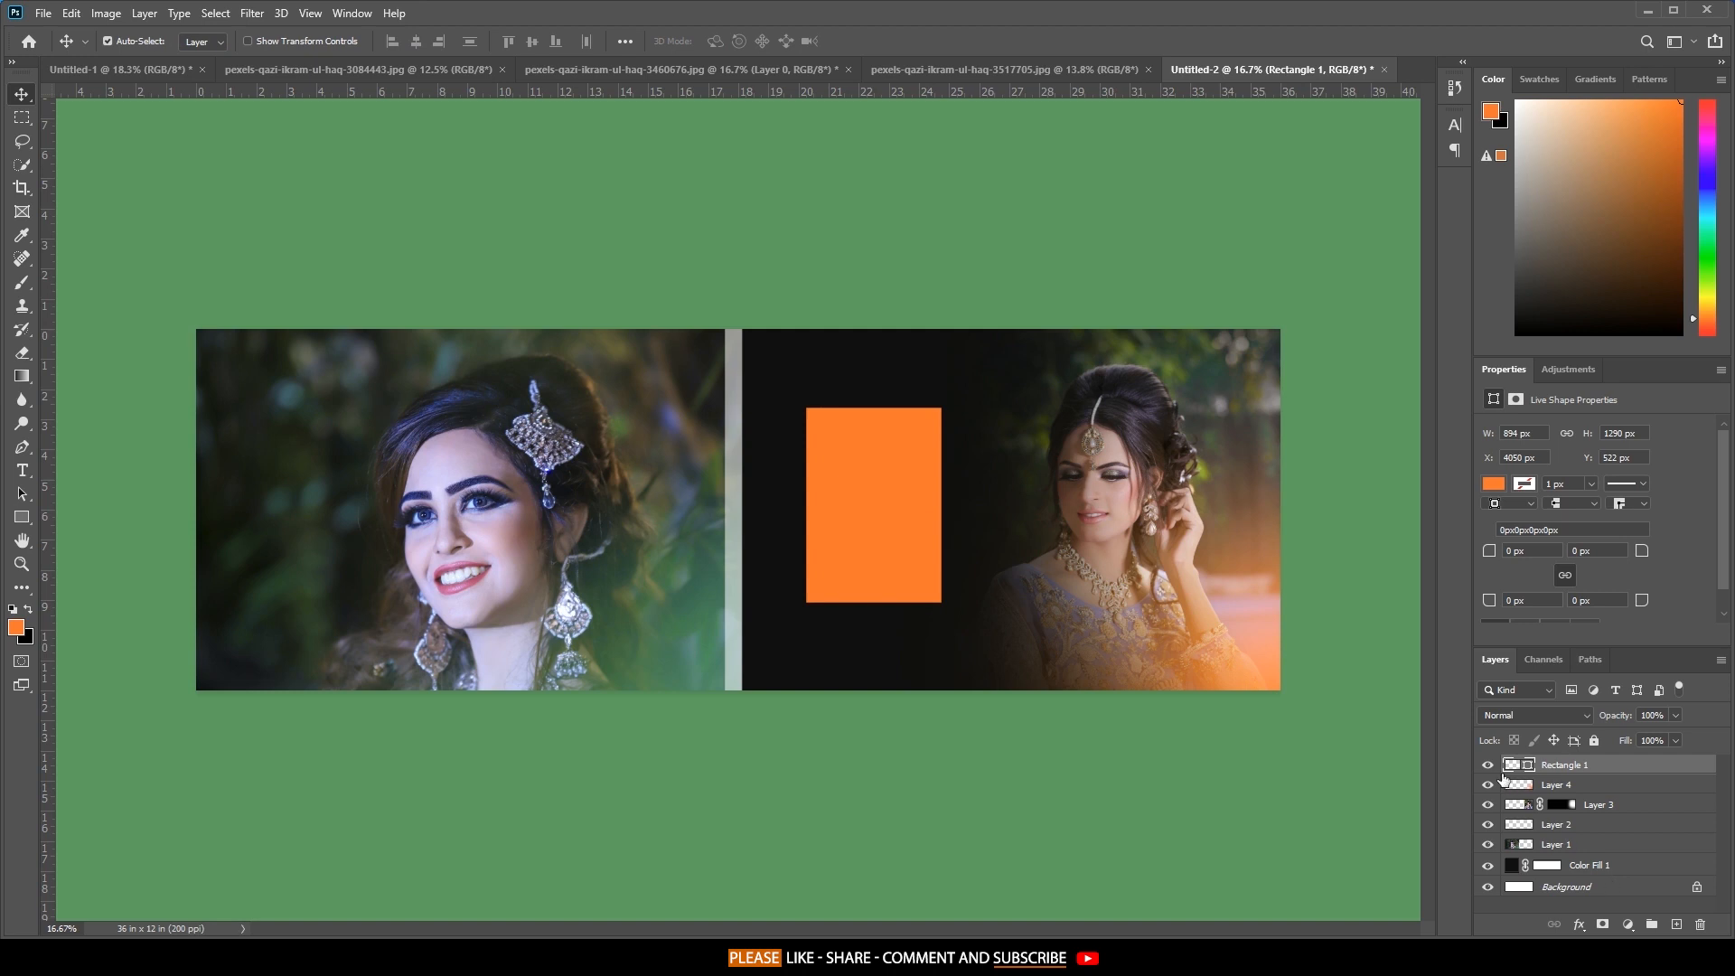
# Copy the bride portrait from the open 3517705 JPG document into the spread and clip it to the orange rectangle.
pyautogui.click(671, 67)
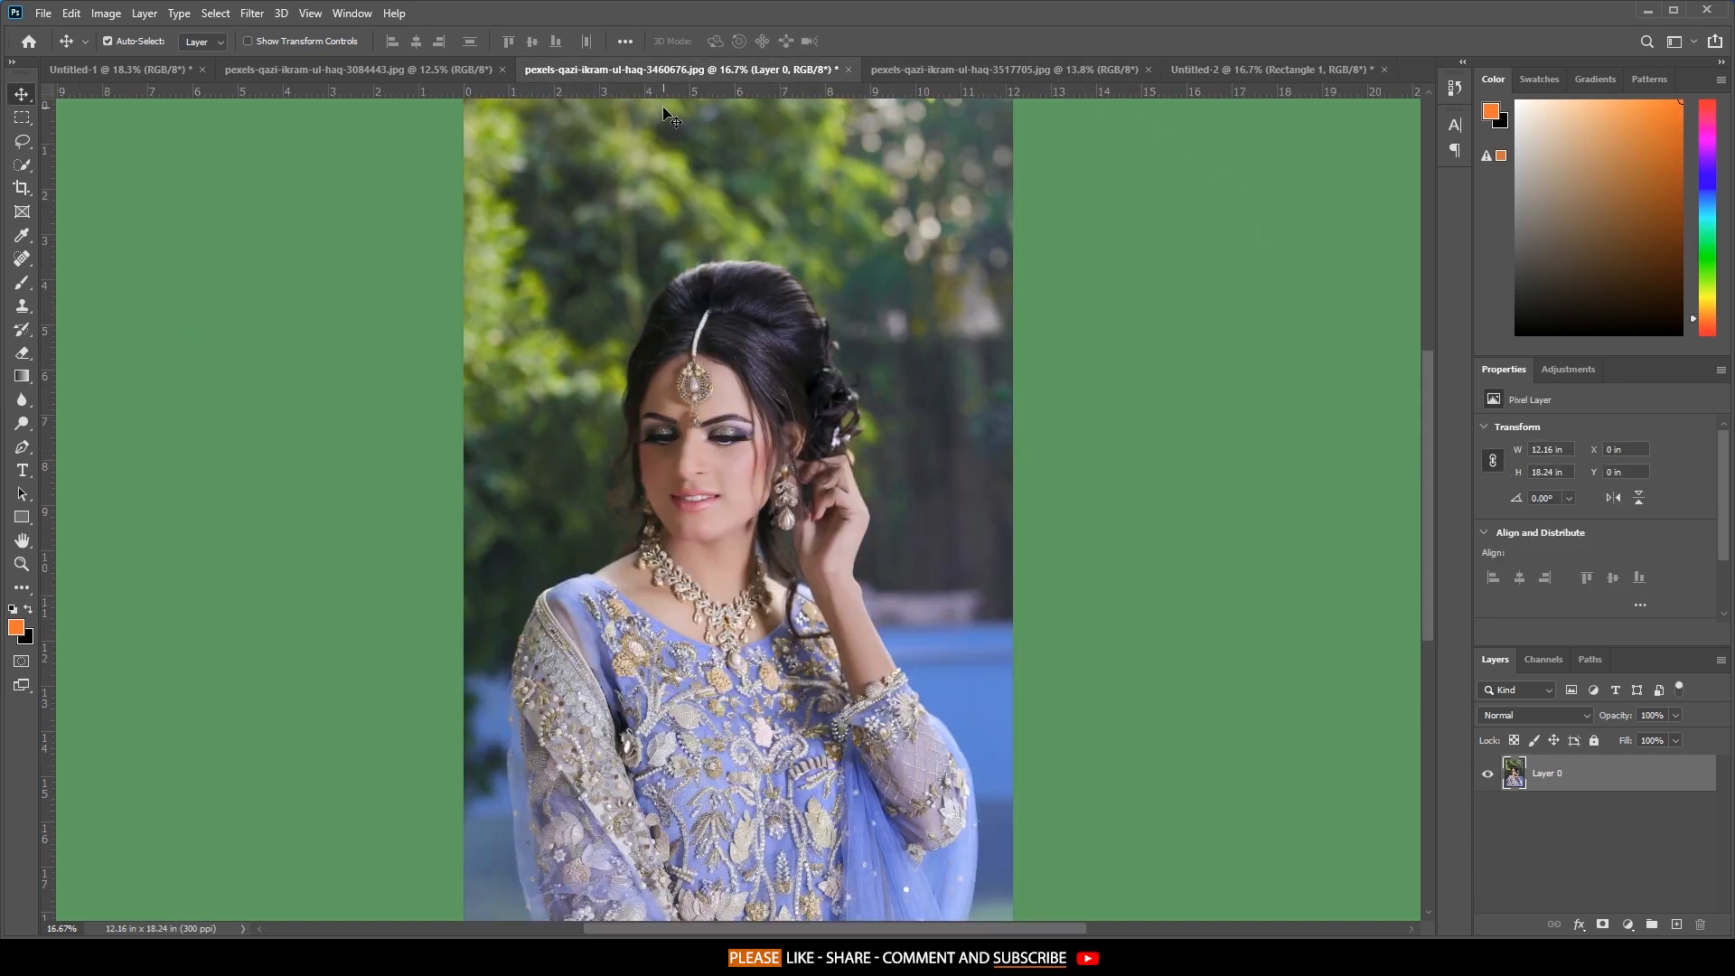
pyautogui.click(1030, 70)
pyautogui.moveTo(958, 361); pyautogui.dragTo(915, 473)
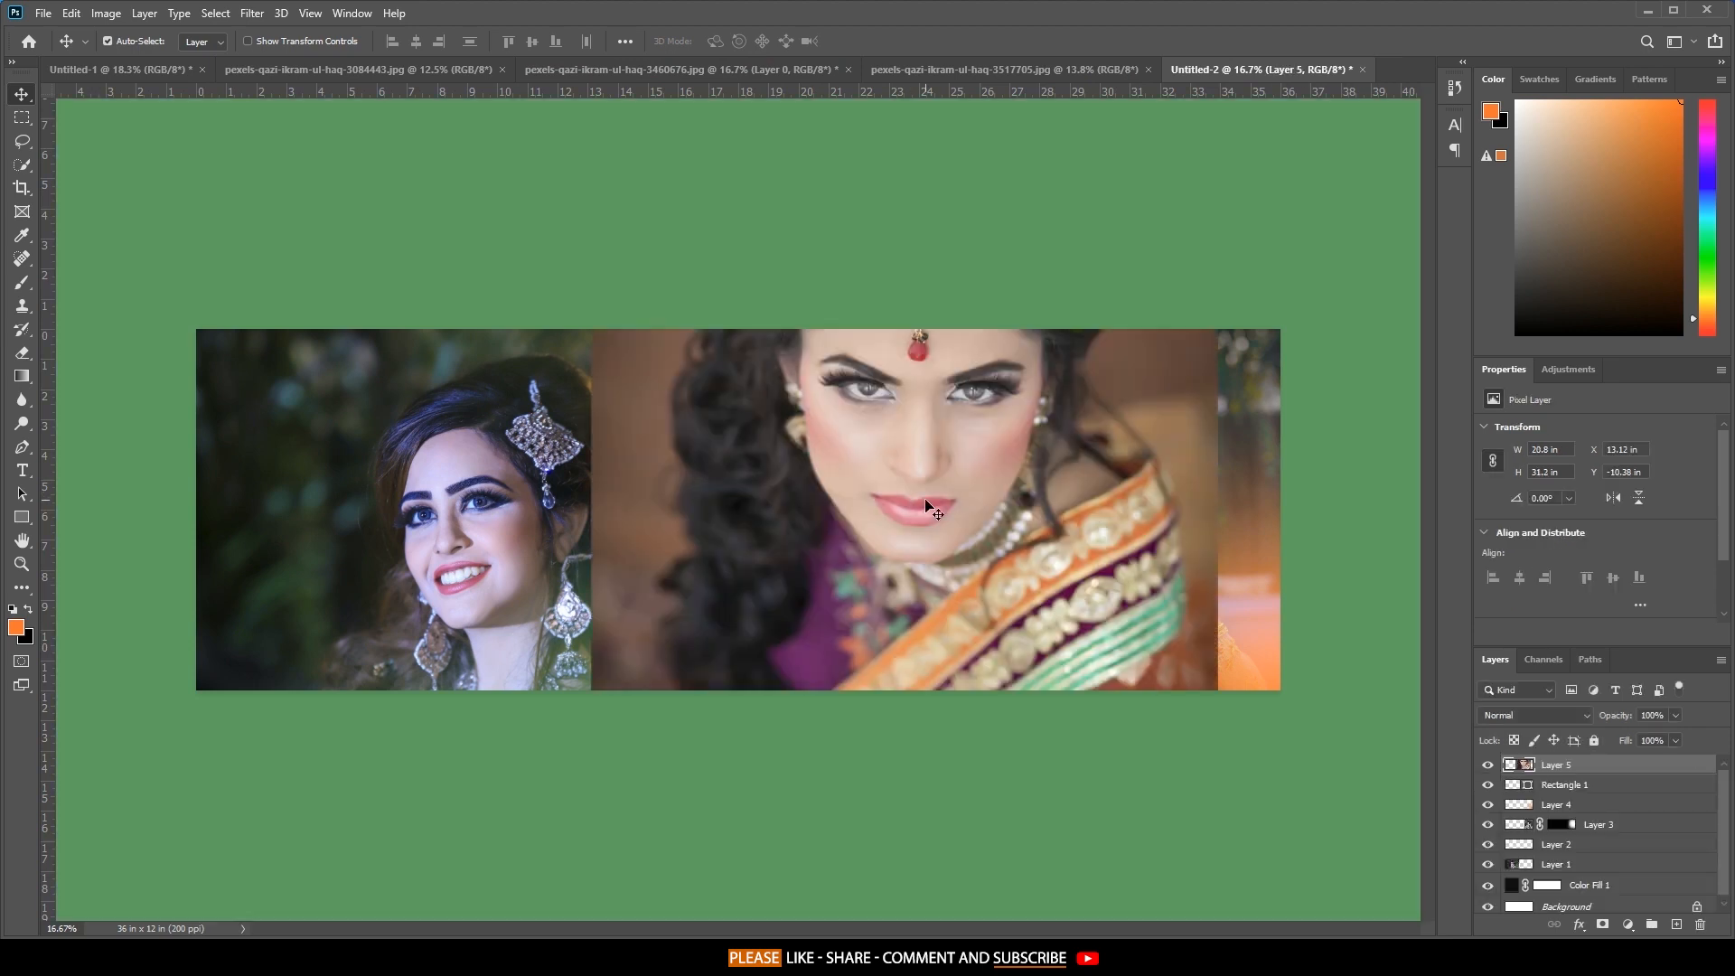
pyautogui.rightClick(1568, 776)
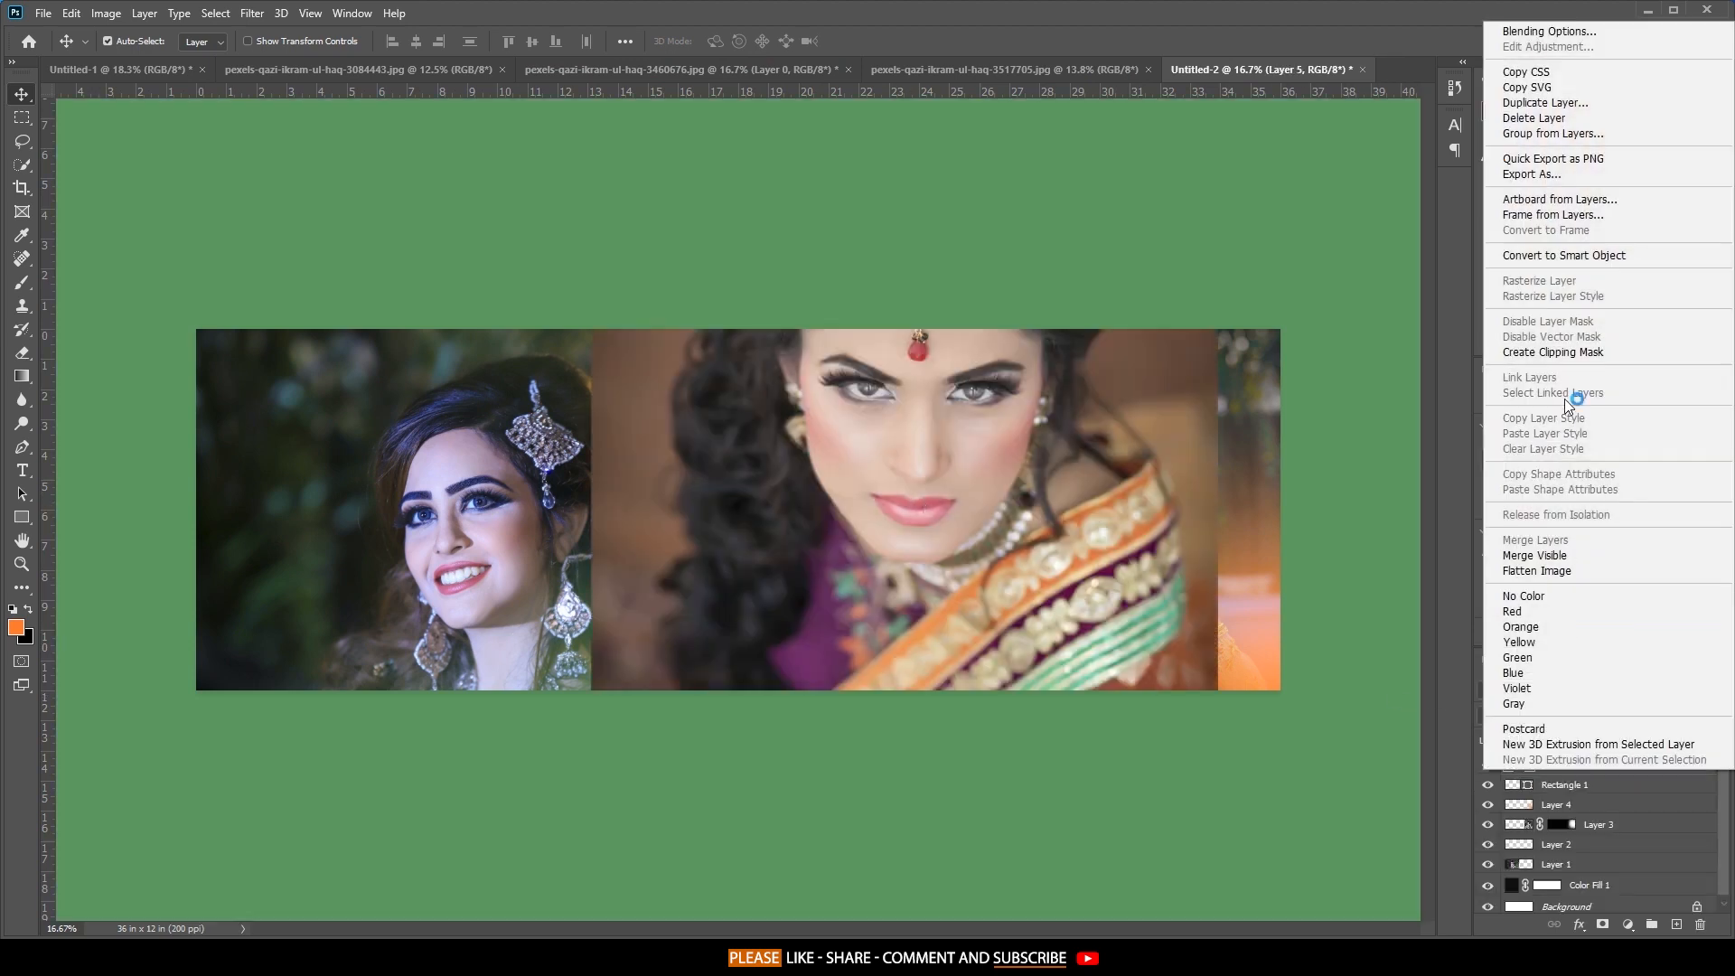
pyautogui.click(1548, 354)
# Scale the clipped portrait to 25% and position it so the bride's face and shoulders fill the rectangle.
pyautogui.hotkey('ctrl', 't')
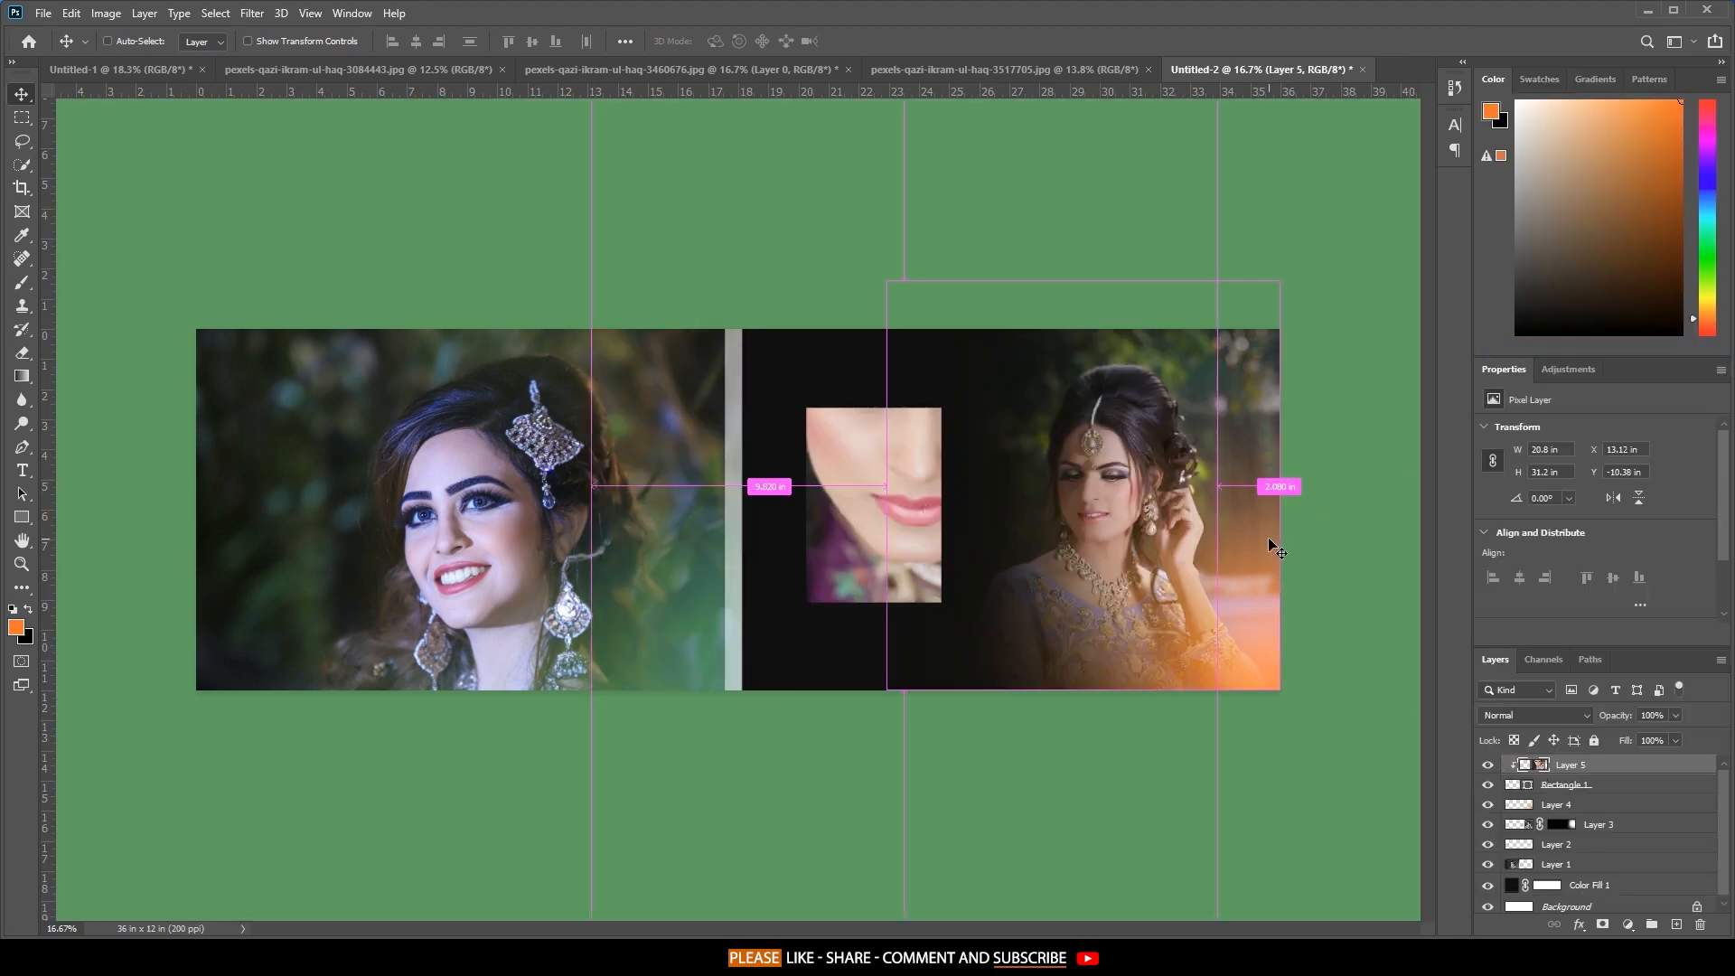
pyautogui.moveTo(1231, 495); pyautogui.dragTo(896, 511)
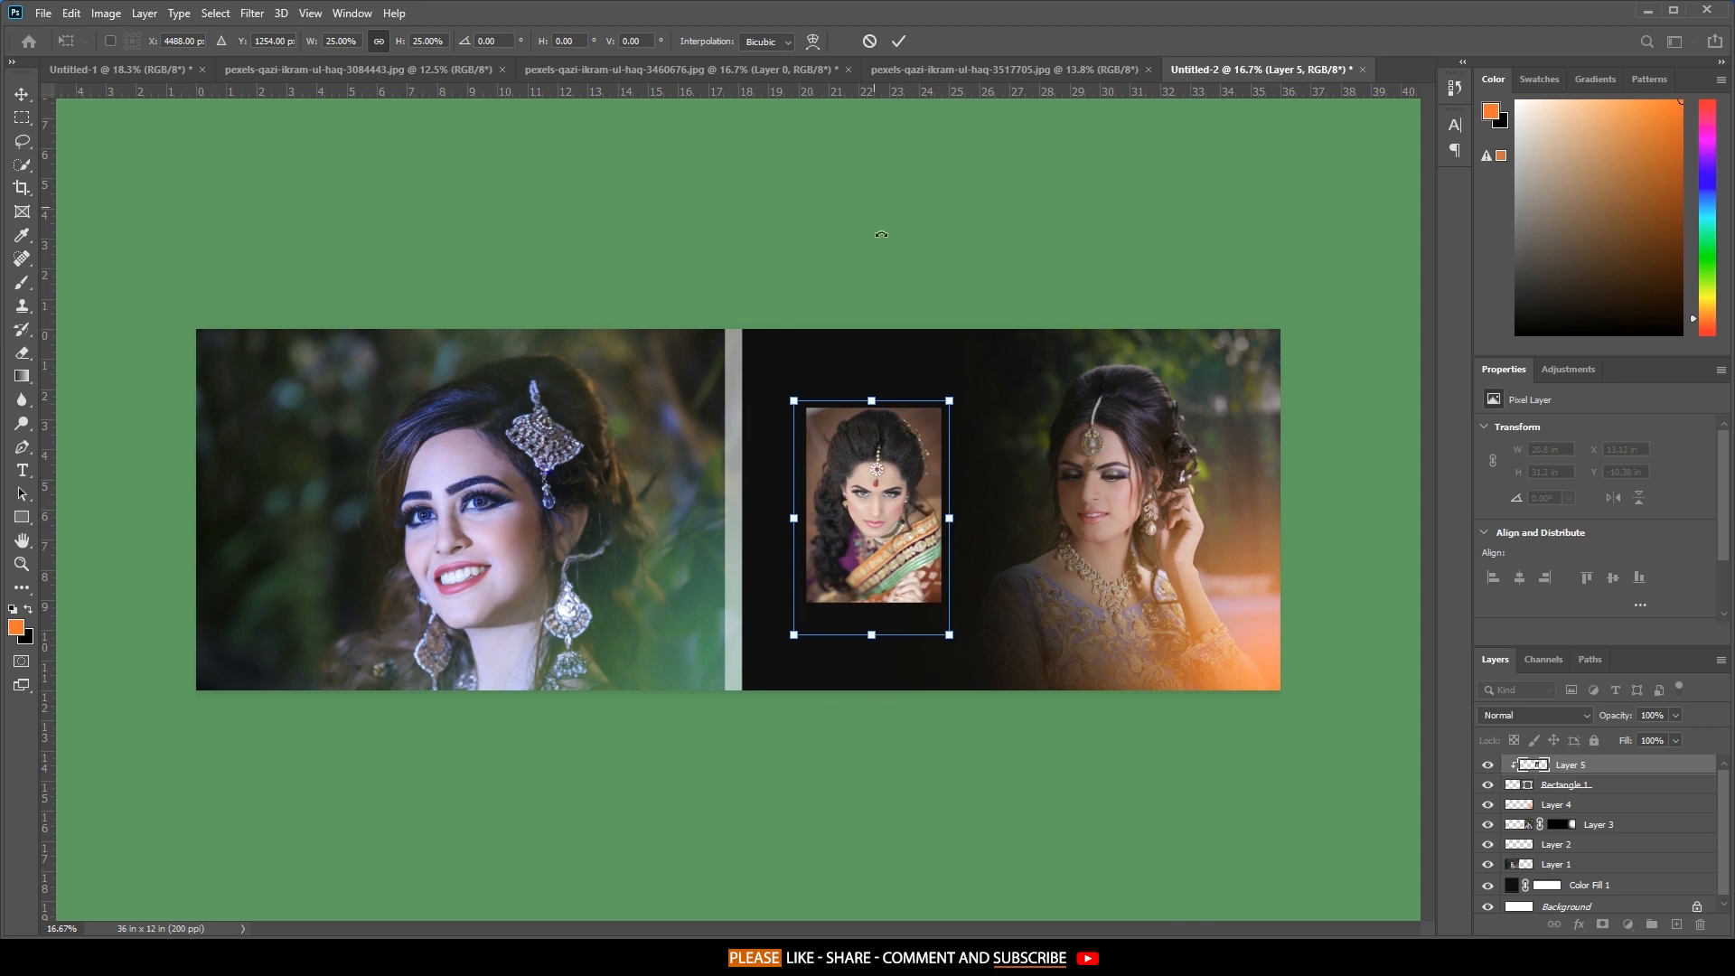
pyautogui.click(898, 41)
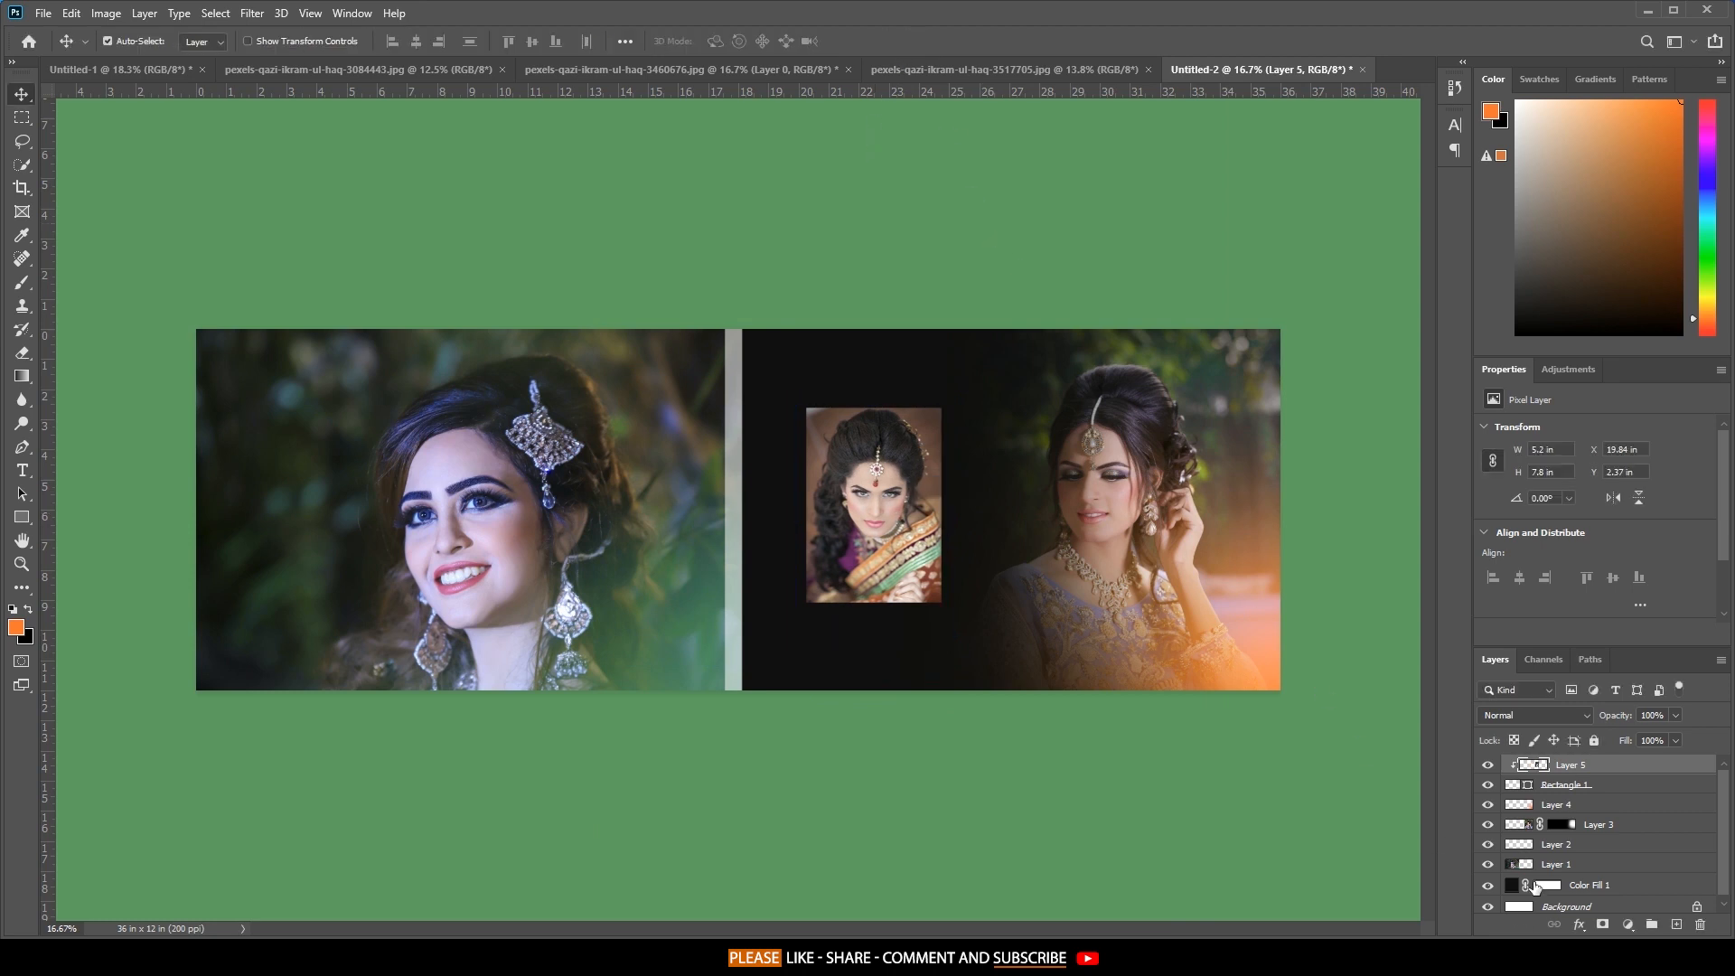
# Duplicate the rectangle layer and clip the inset portrait to the duplicate.
pyautogui.moveTo(1531, 784); pyautogui.dragTo(1676, 925)
pyautogui.click(1558, 767)
pyautogui.rightClick(1578, 767)
pyautogui.click(1563, 348)
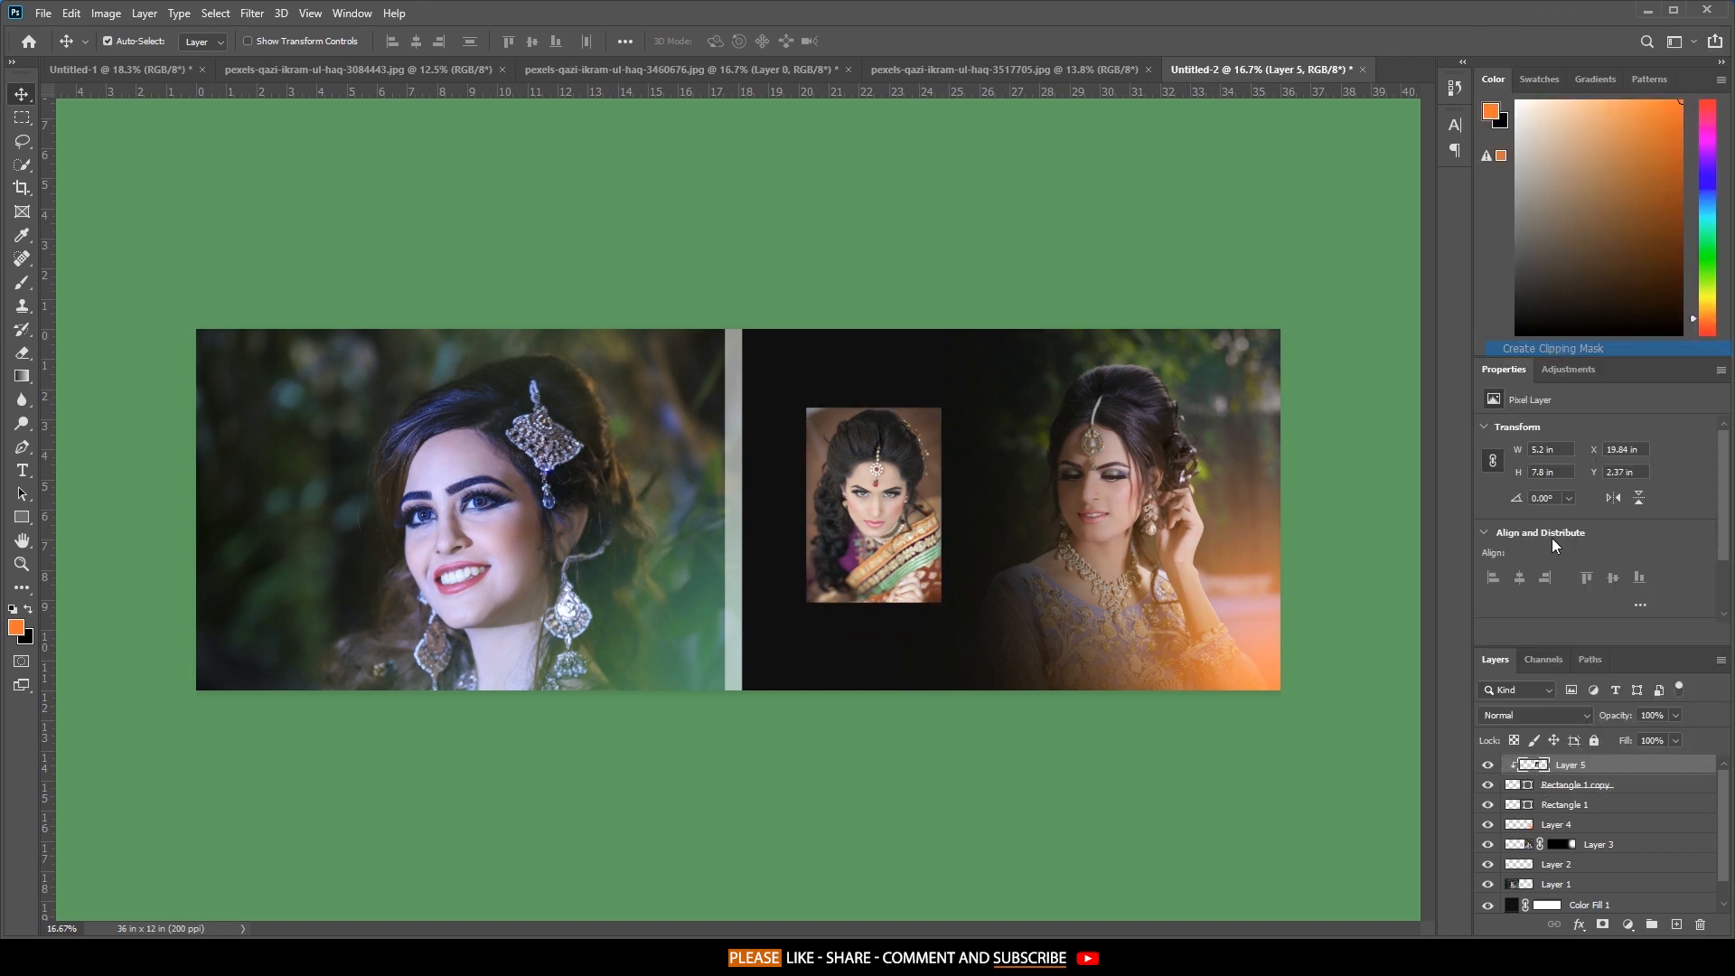
# Apply a white Color Overlay to the original Rectangle 1 layer beneath the duplicate.
pyautogui.click(1545, 804)
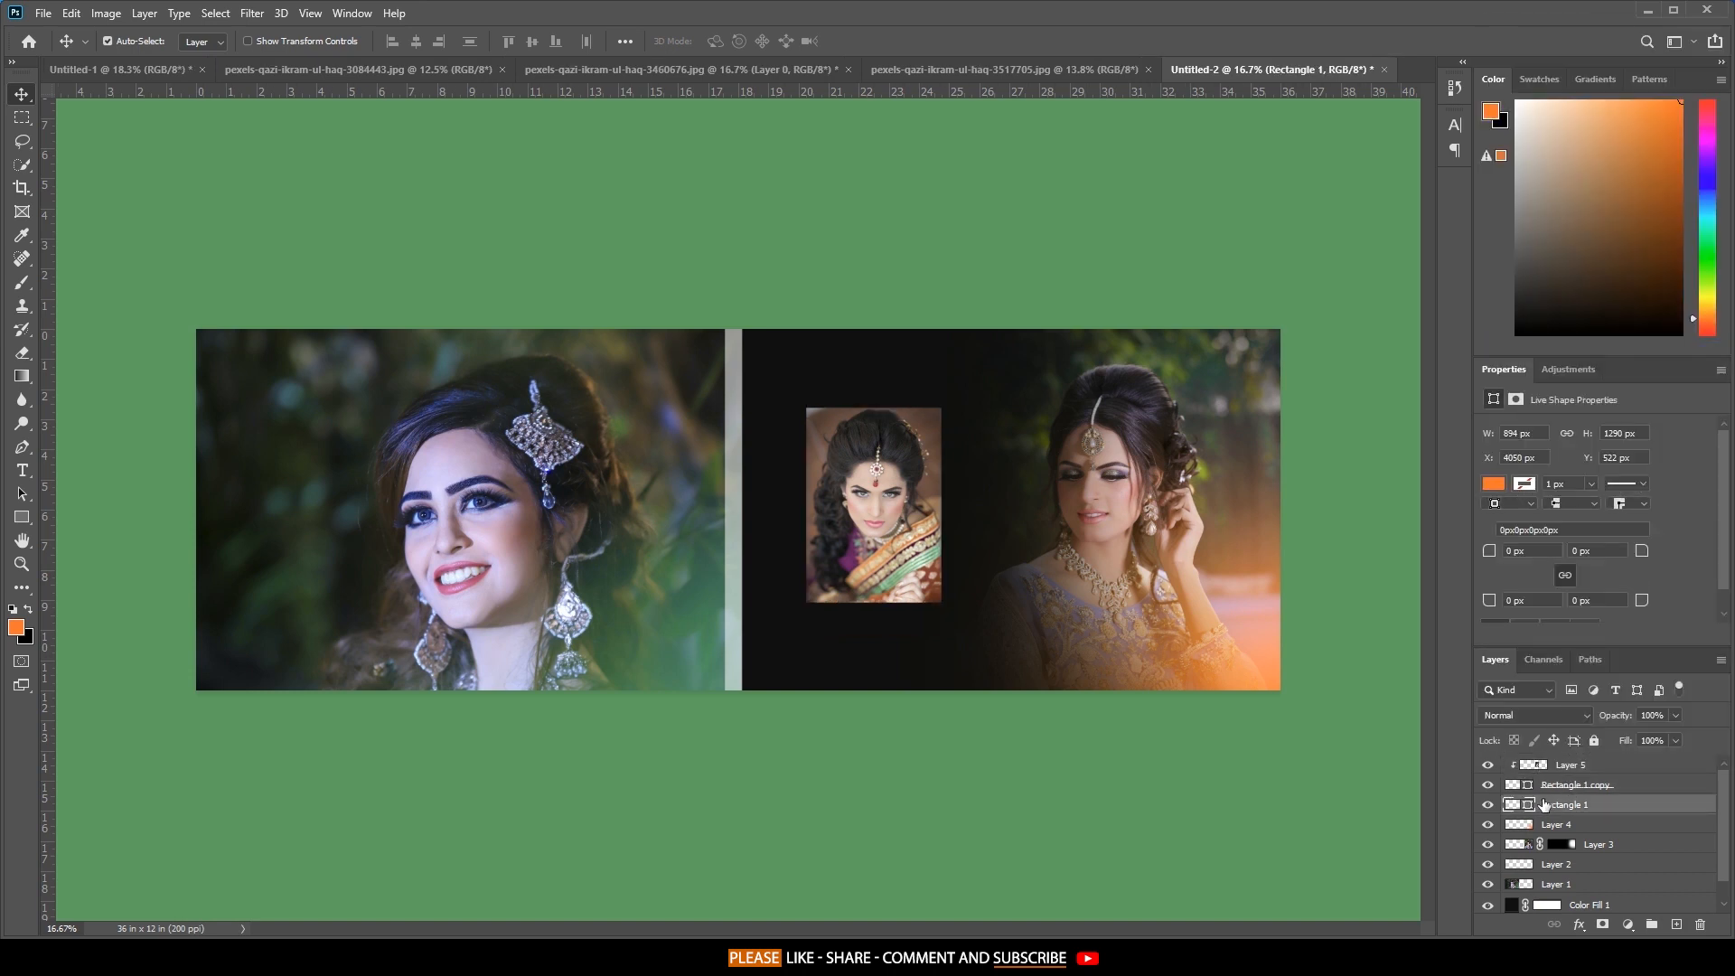
pyautogui.click(1579, 925)
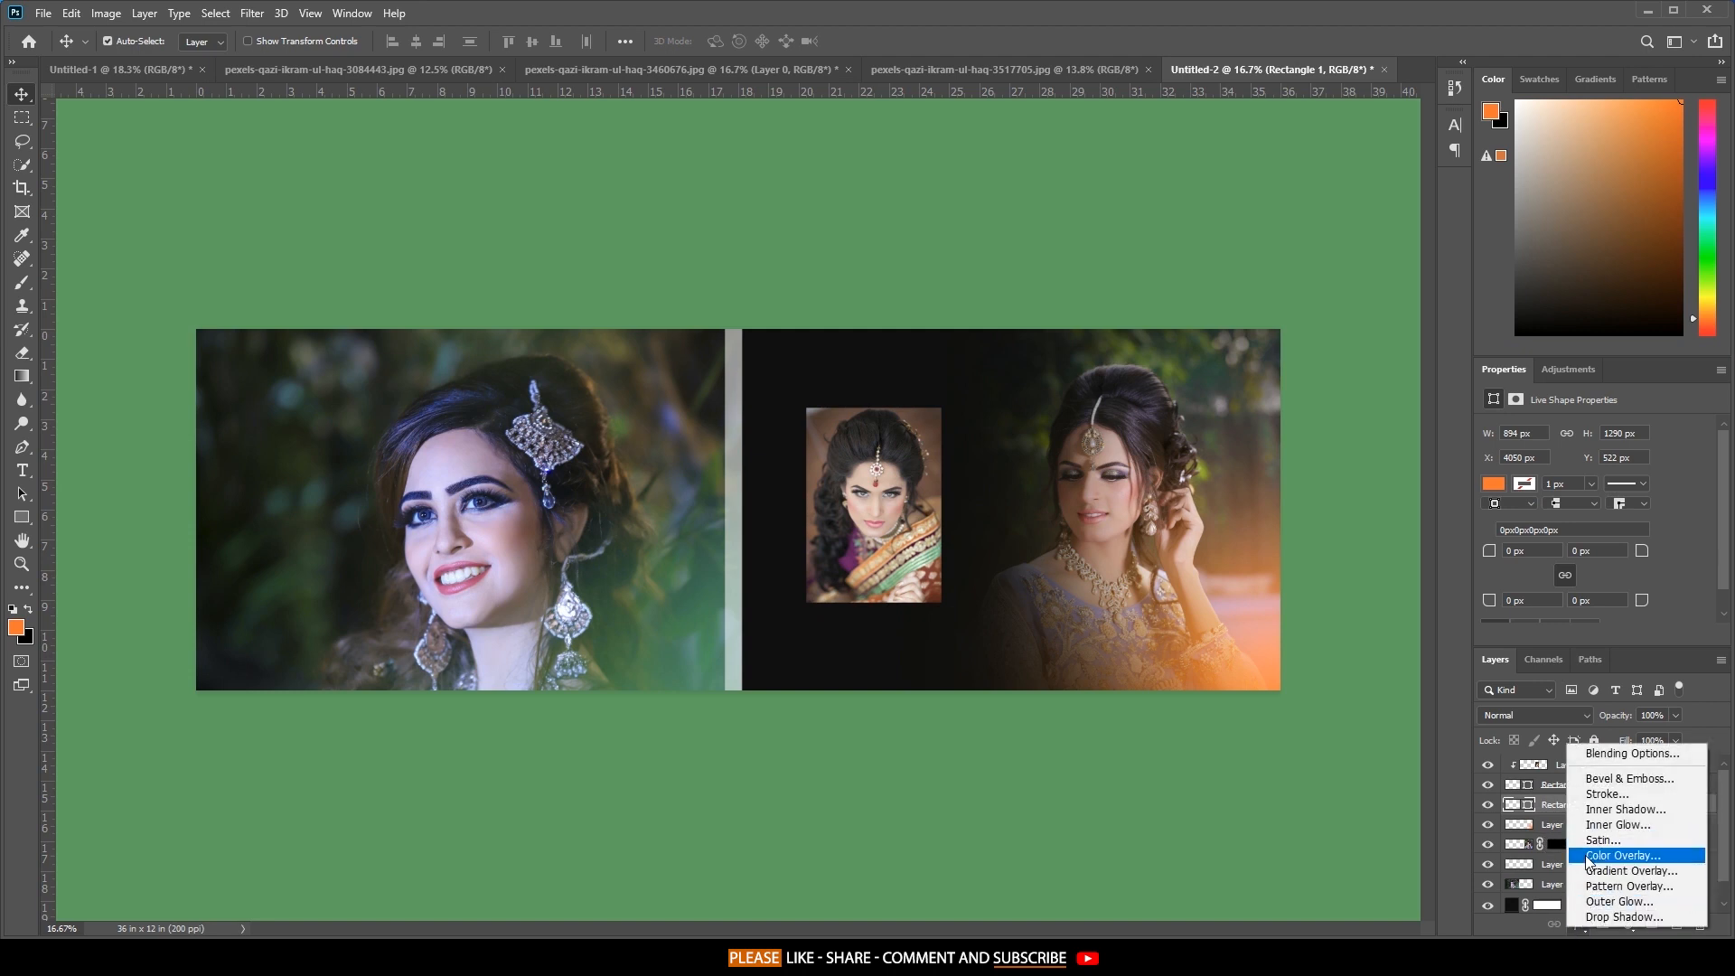
pyautogui.click(1596, 857)
pyautogui.click(1651, 103)
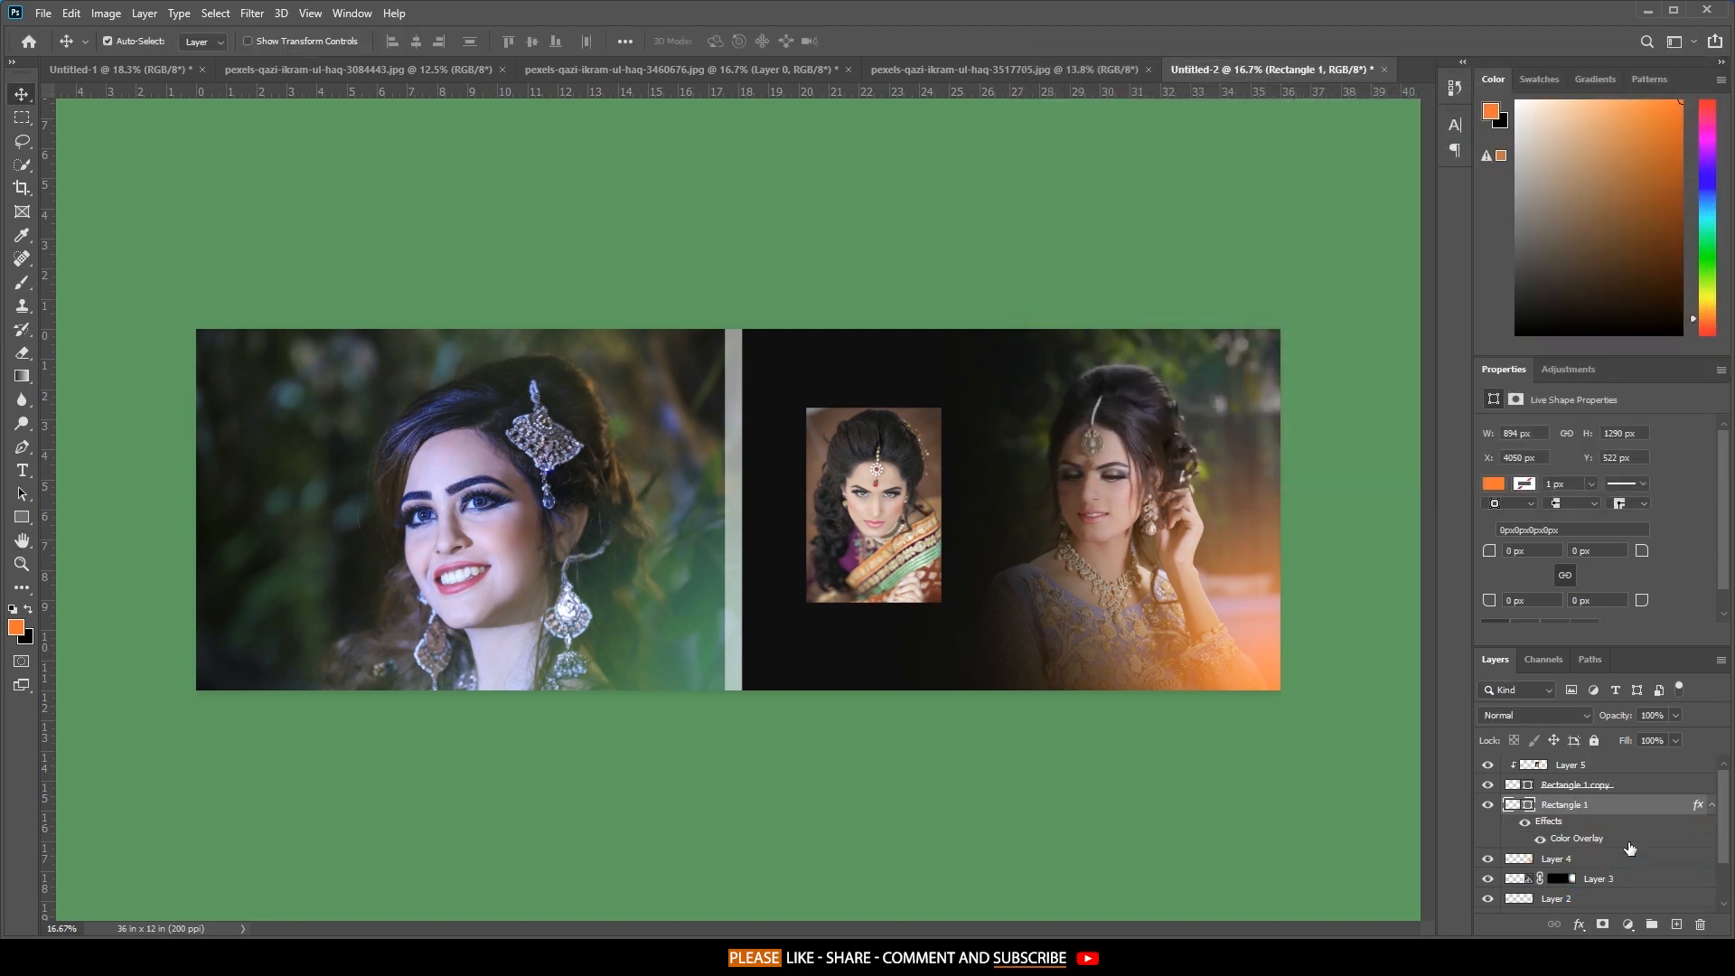
# Scale the white rectangle to about 977 x 1410 px so it forms a border around the inset portrait.
pyautogui.click(72, 13)
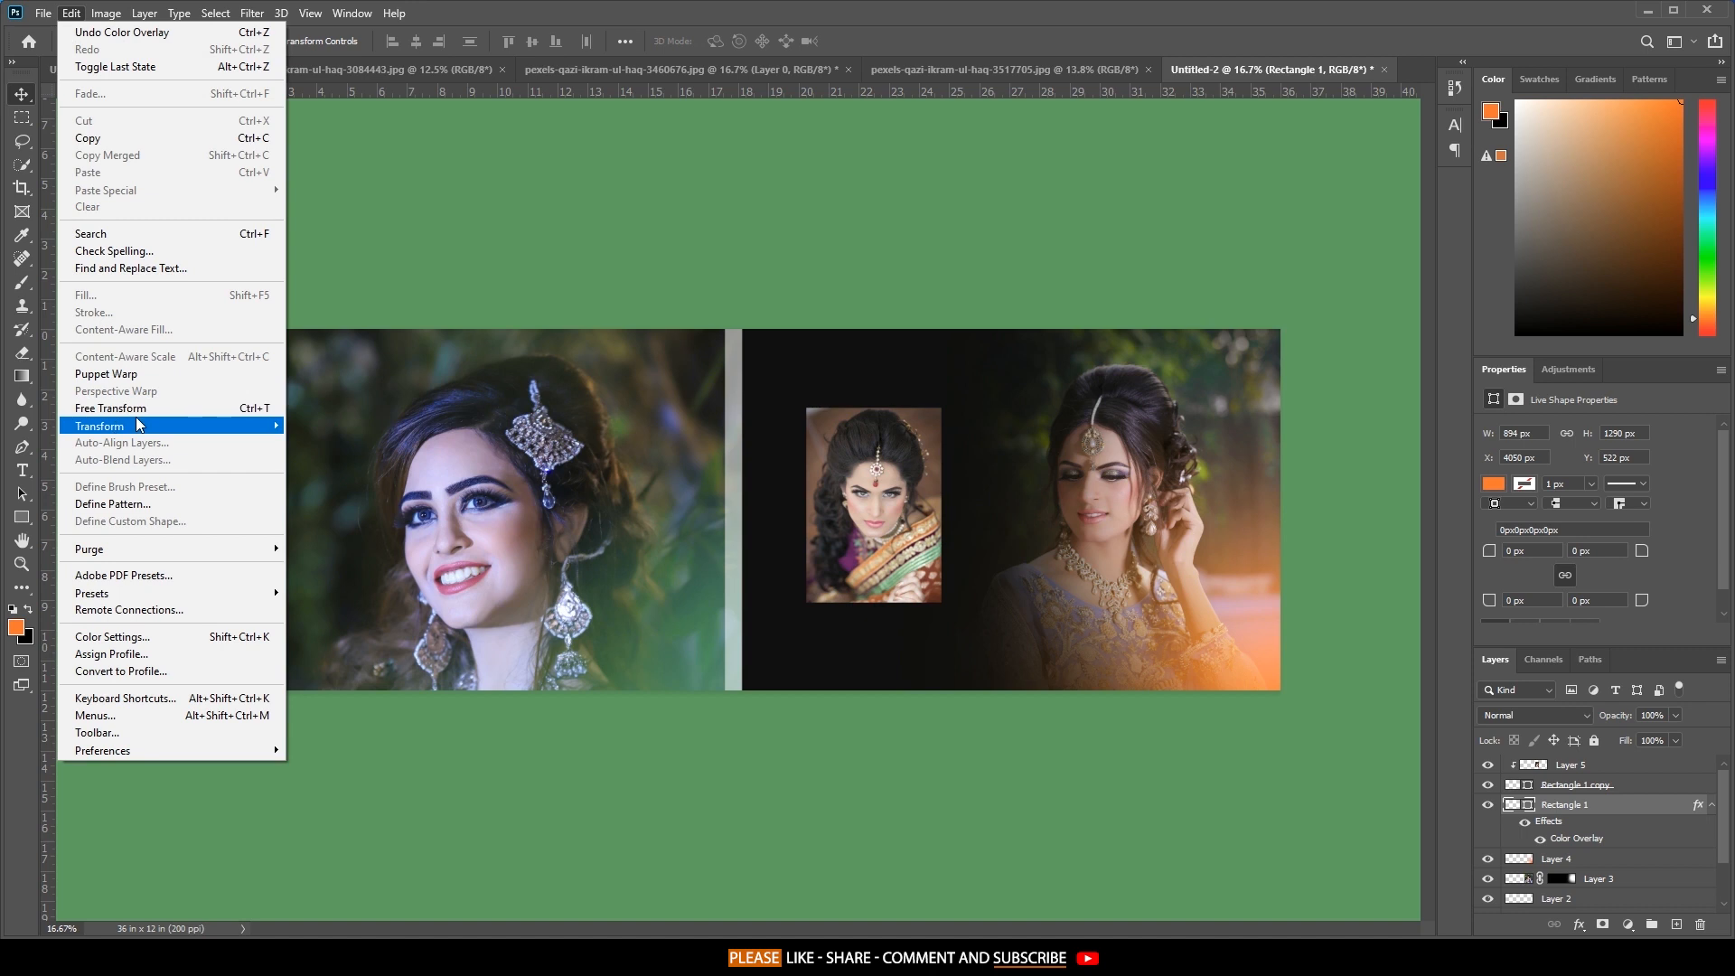
pyautogui.press('Escape')
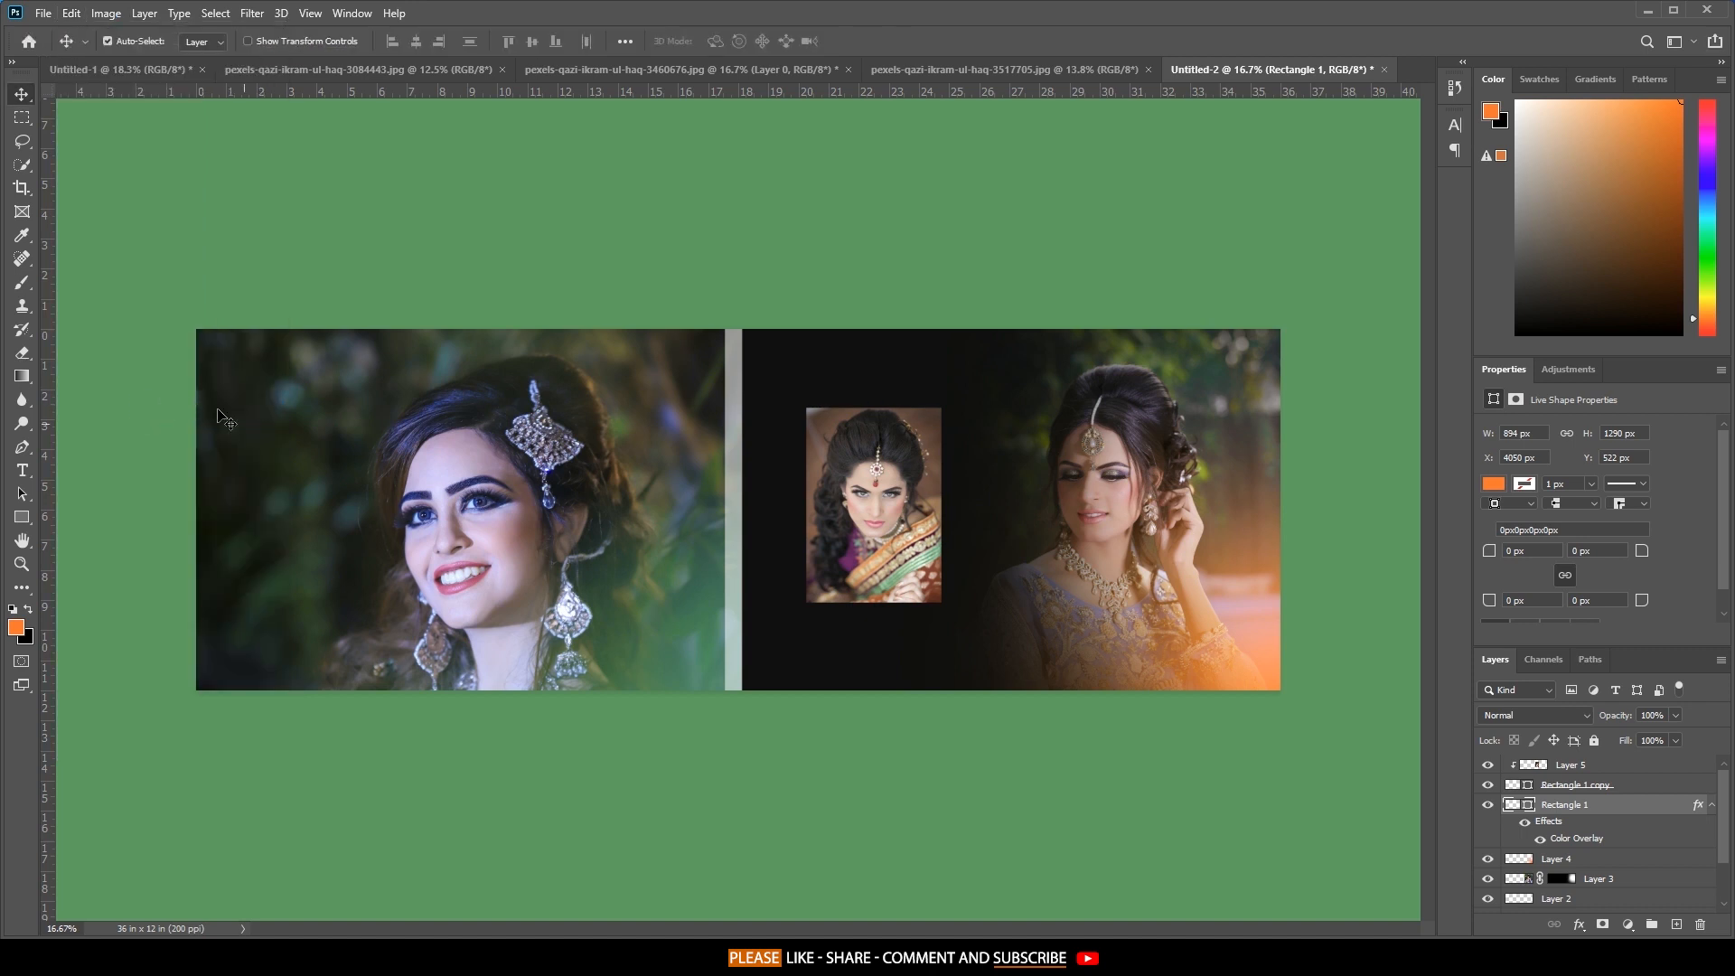
pyautogui.click(71, 13)
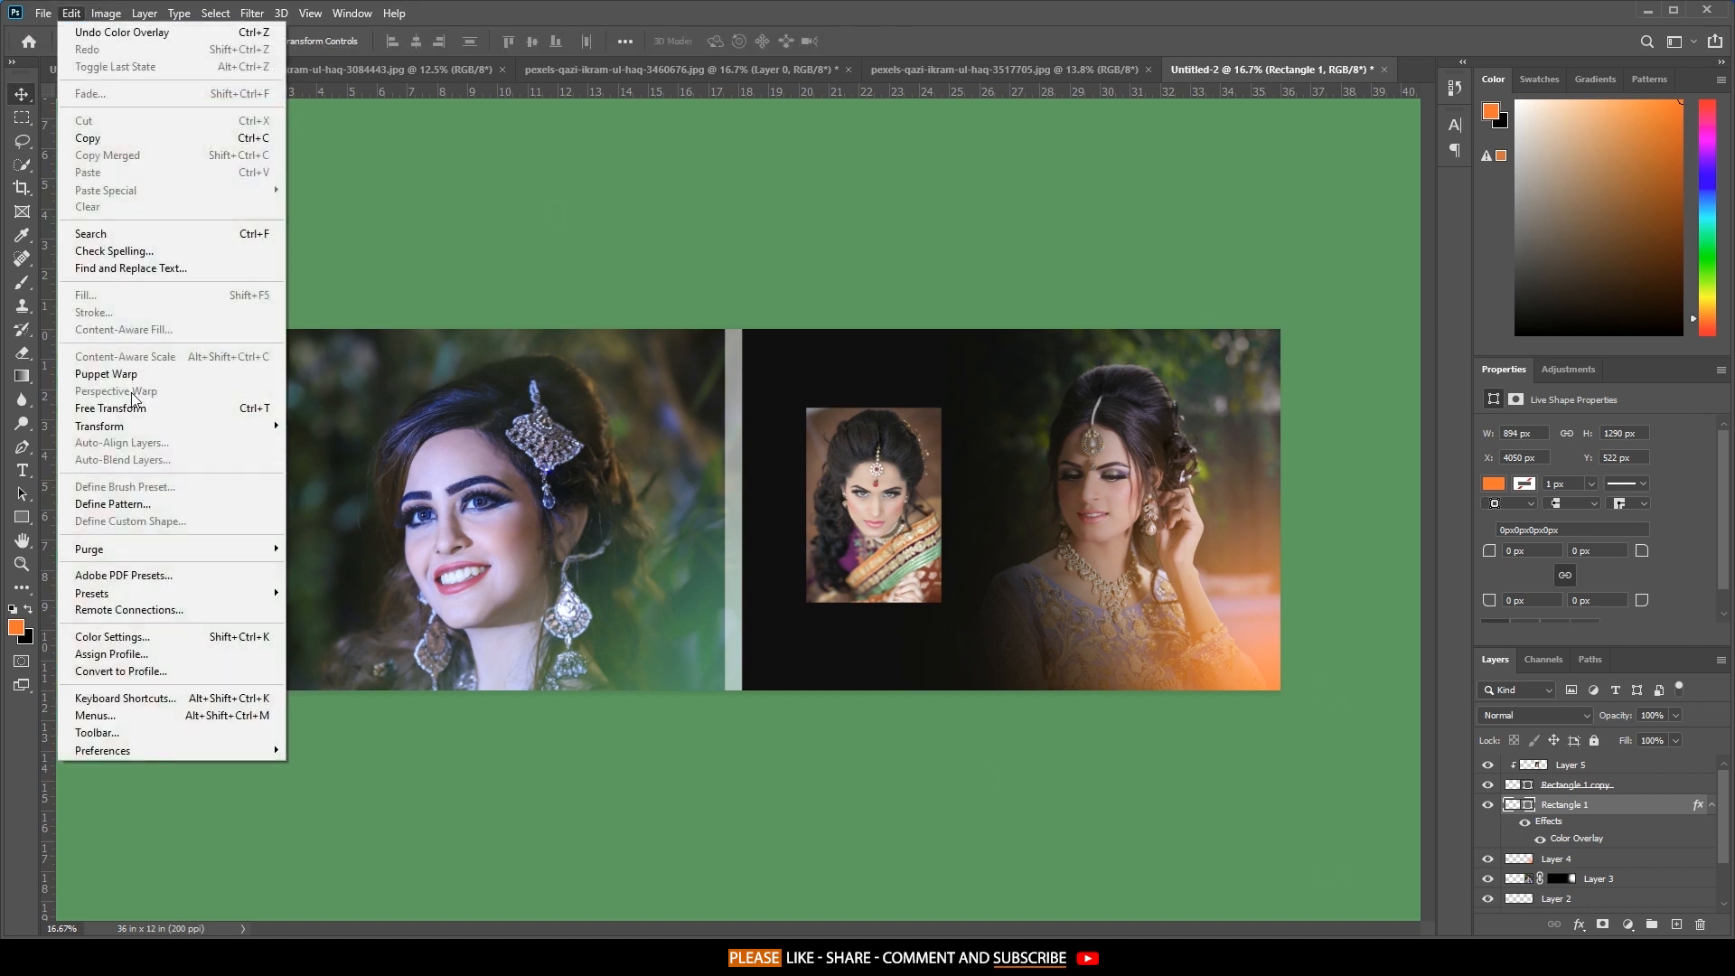
pyautogui.moveTo(136, 425)
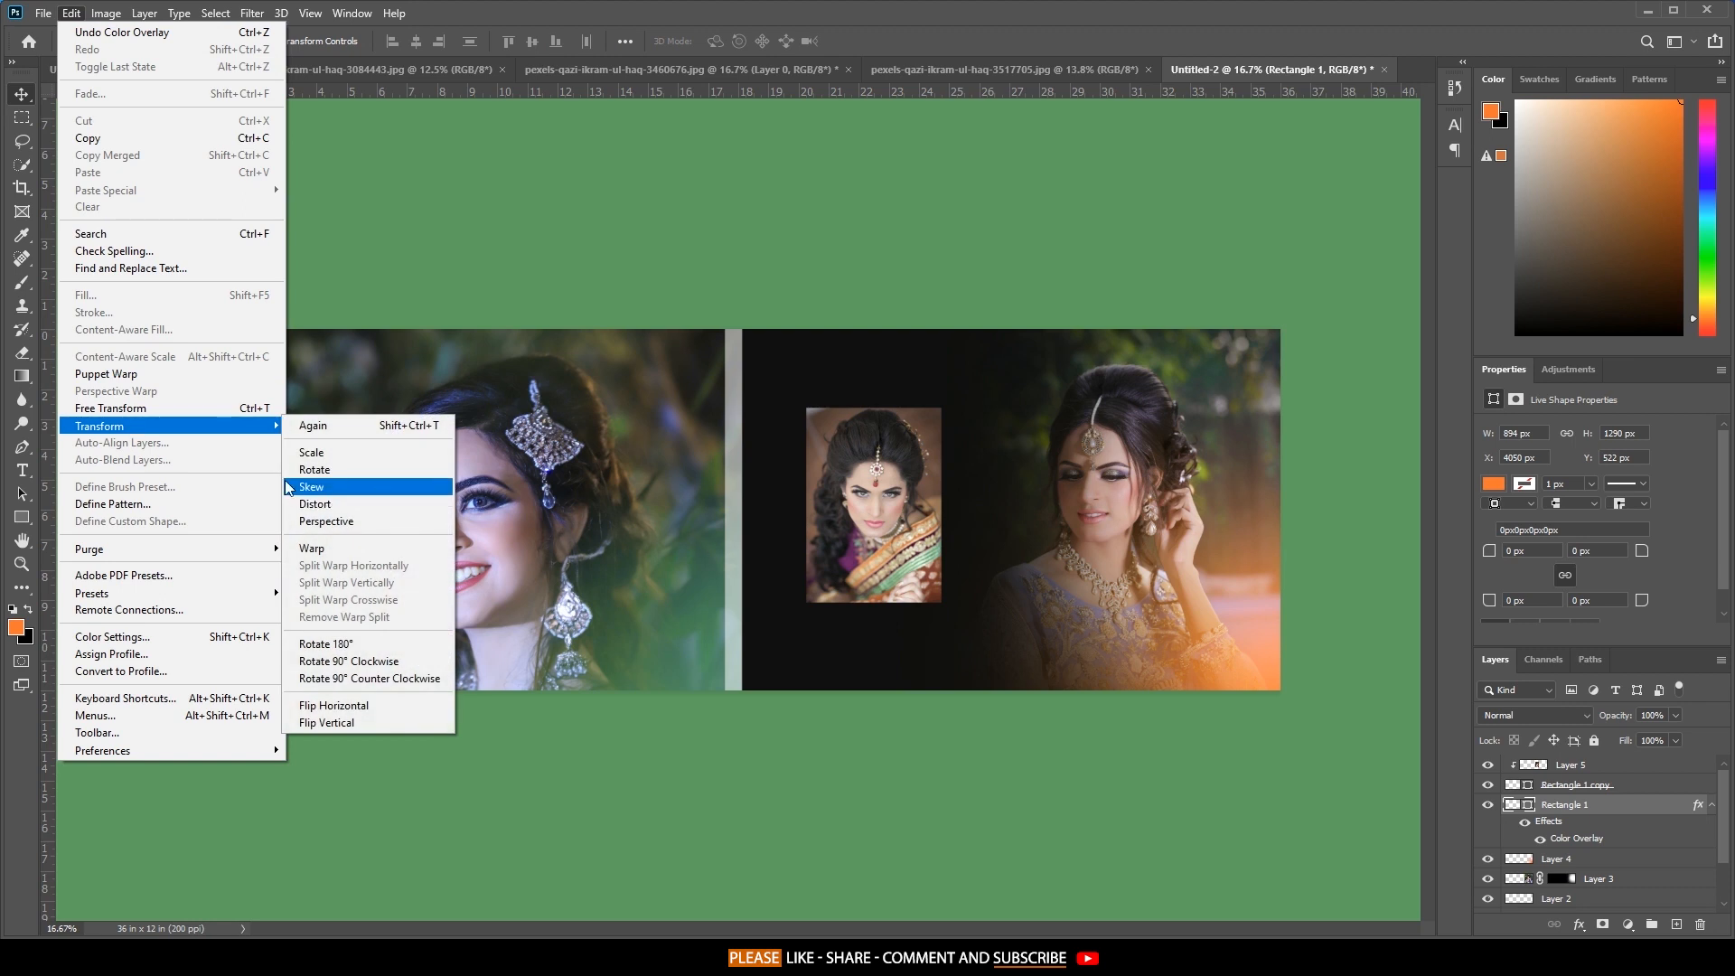
pyautogui.click(311, 452)
pyautogui.moveTo(873, 409); pyautogui.dragTo(873, 398)
pyautogui.moveTo(874, 601); pyautogui.dragTo(874, 606)
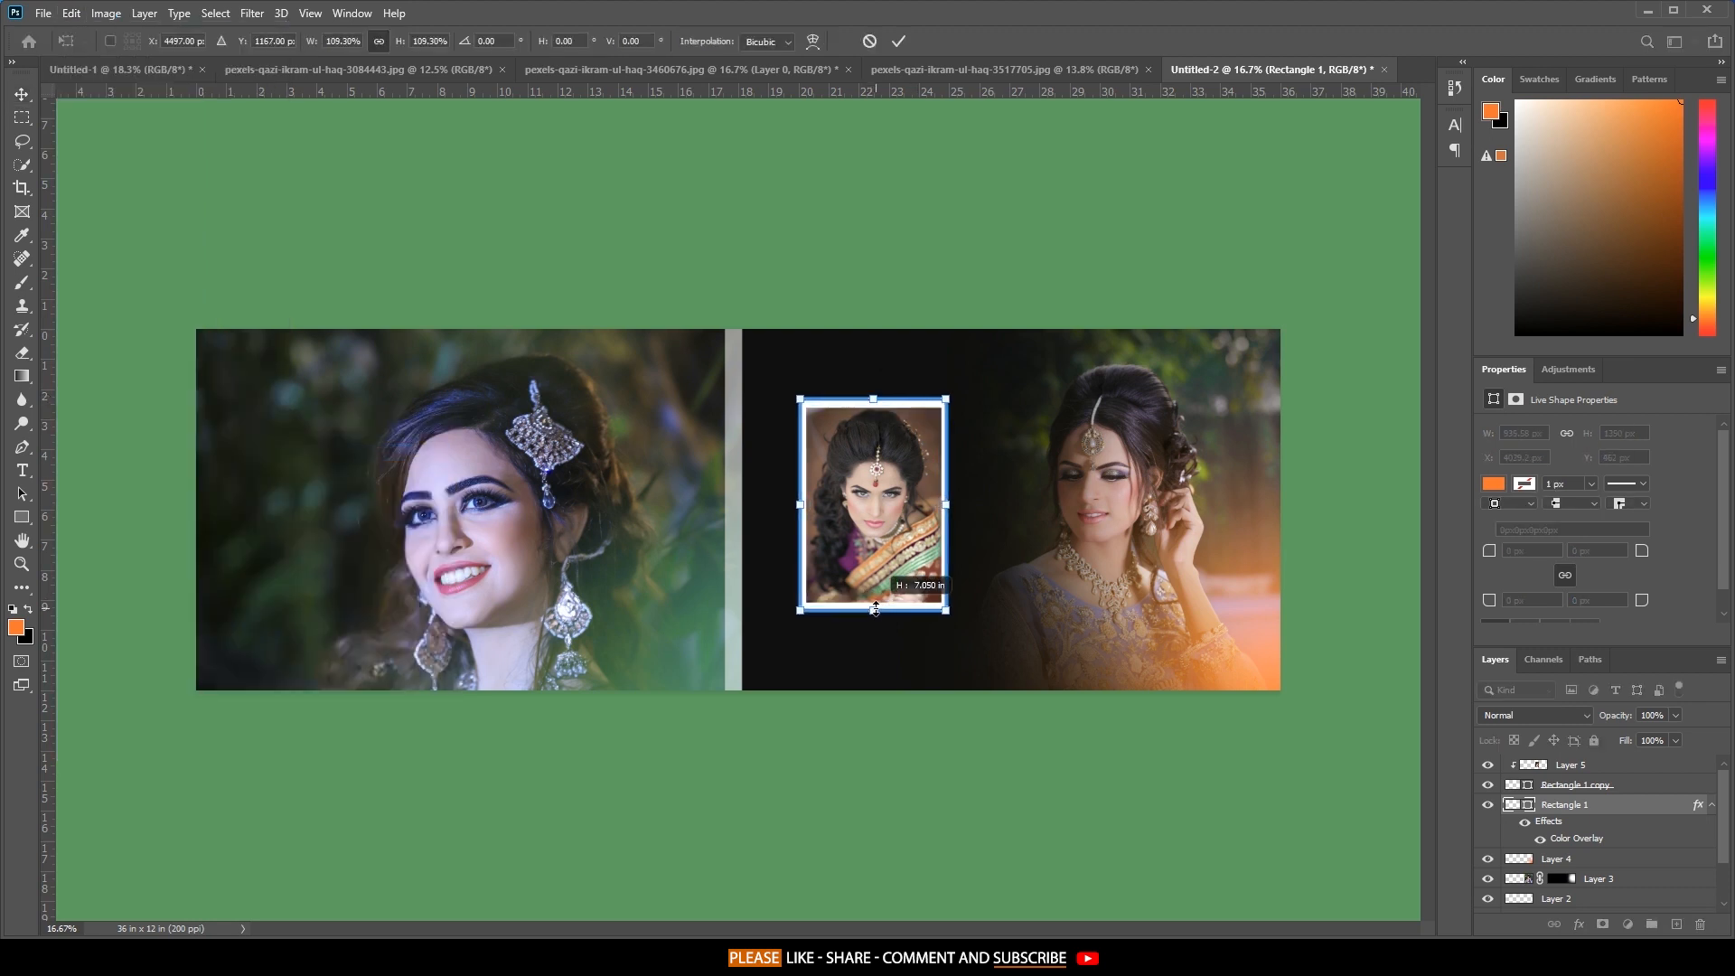
pyautogui.click(898, 41)
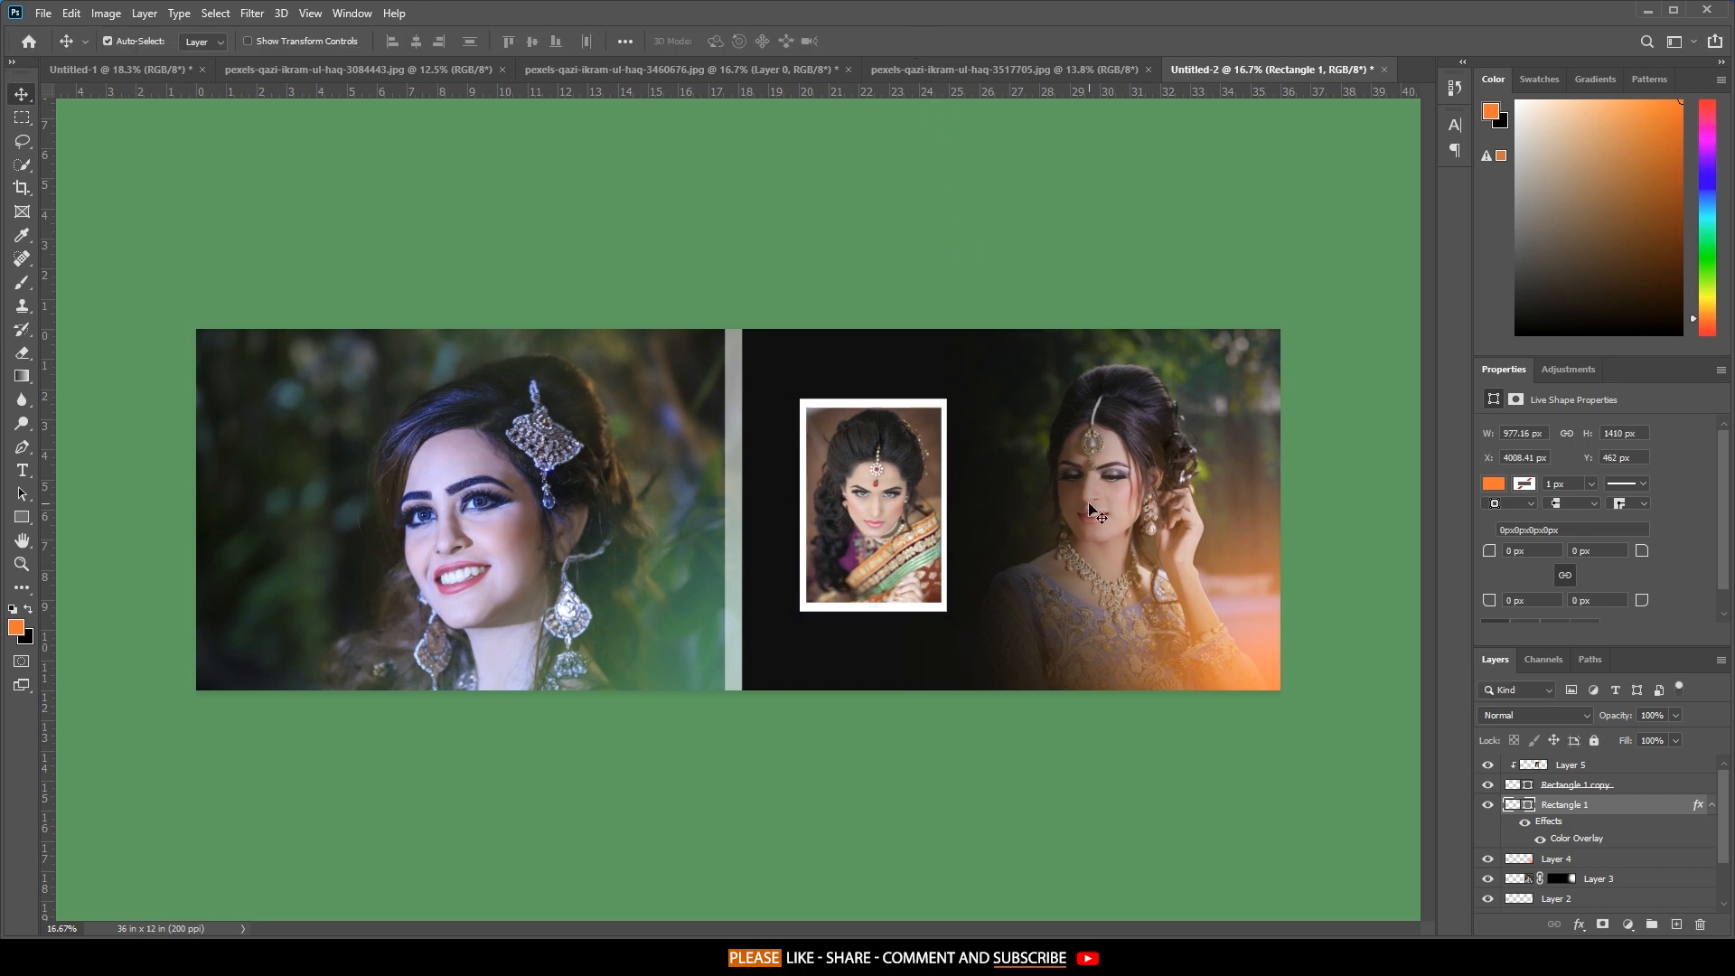
# Nudge the white frame sideways to fine-tune its centring behind the inset portrait.
pyautogui.hotkey('shift', 'Right')
pyautogui.hotkey('shift', 'Right')
pyautogui.hotkey('shift', 'Left')
pyautogui.hotkey('shift', 'Left')
pyautogui.hotkey('shift', 'Right')
pyautogui.moveTo(923, 575); pyautogui.dragTo(923, 576)
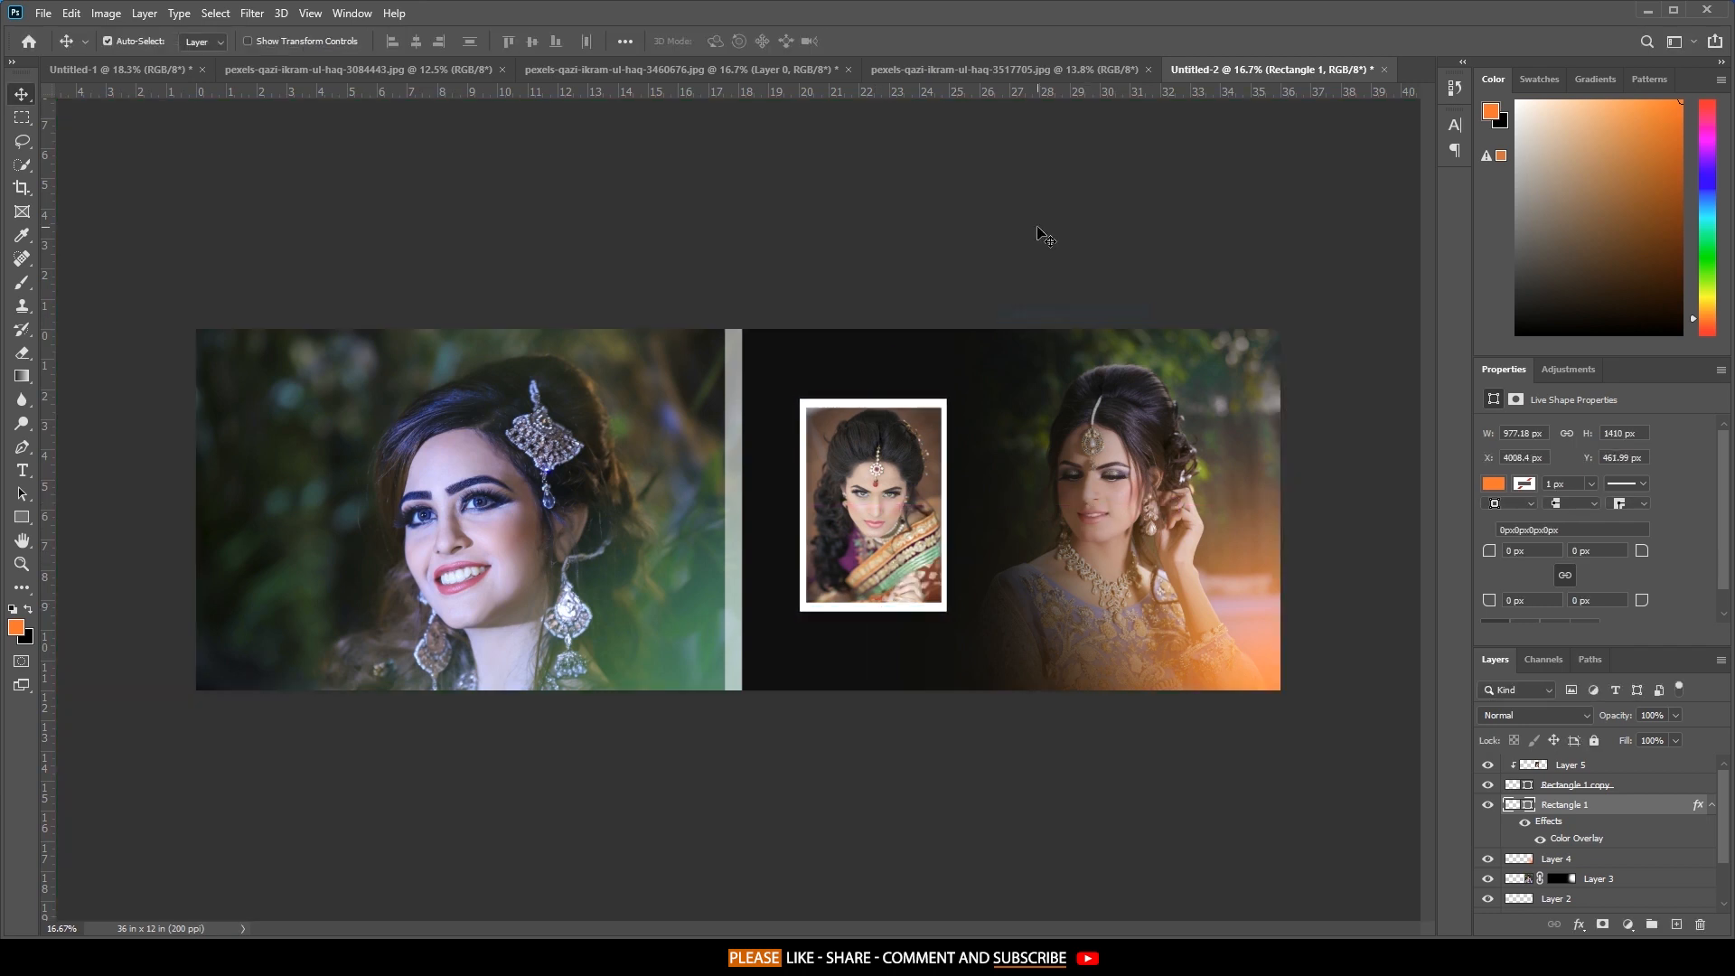
# Change the canvas surround color to Light Gray.
pyautogui.rightClick(1038, 232)
pyautogui.click(1062, 246)
pyautogui.rightClick(1098, 214)
pyautogui.click(1152, 285)
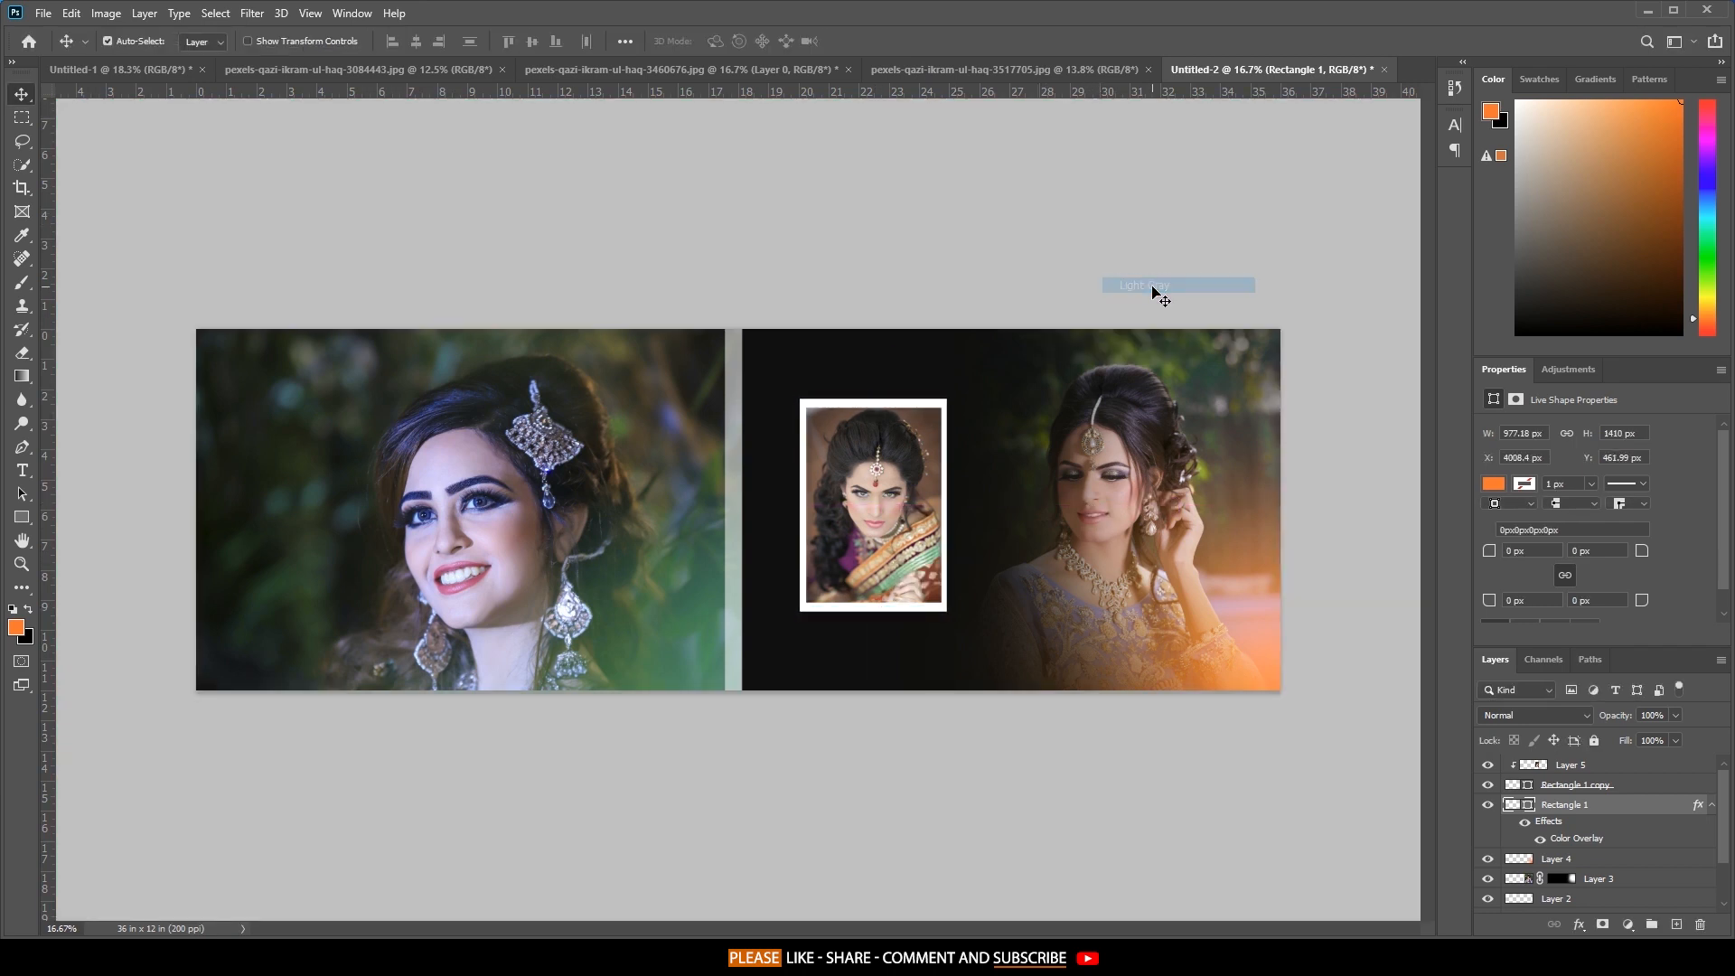
pyautogui.rightClick(1156, 269)
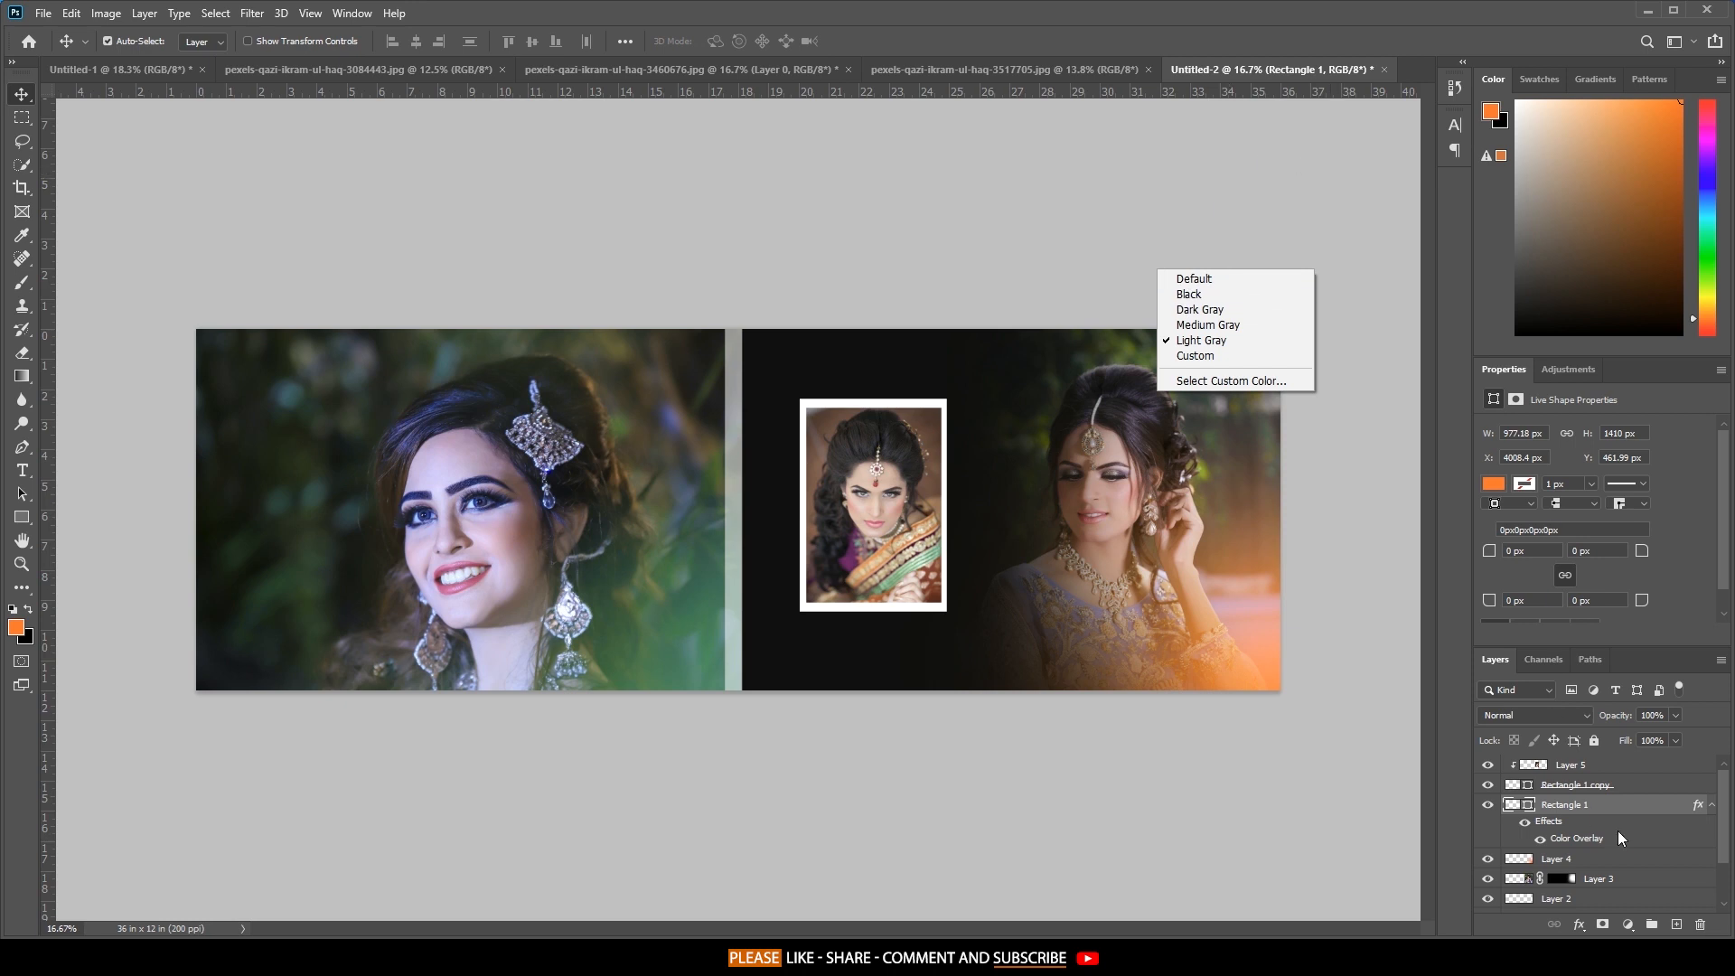
pyautogui.click(1608, 773)
# Place the Pngtree soft floral arrangement above the inset portrait, flipped horizontally and scaled to about 39% at the white frame's upper-left corner.
pyautogui.click(1608, 773)
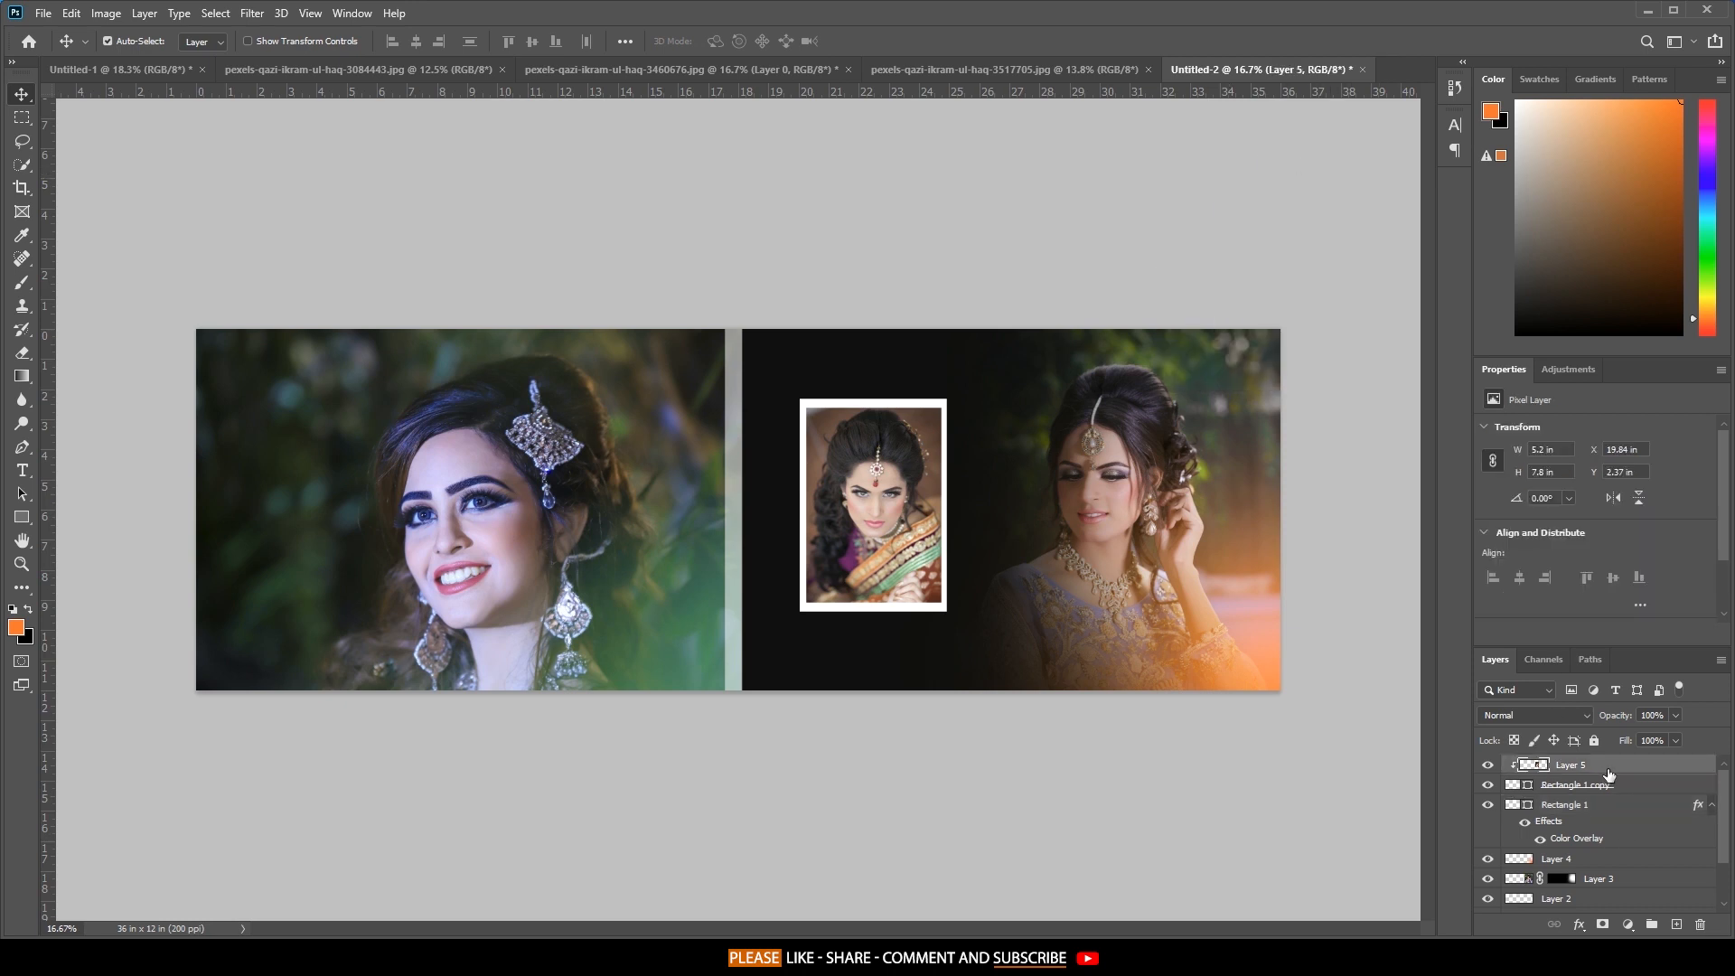
pyautogui.click(1643, 9)
pyautogui.moveTo(956, 144); pyautogui.dragTo(788, 508)
pyautogui.rightClick(788, 508)
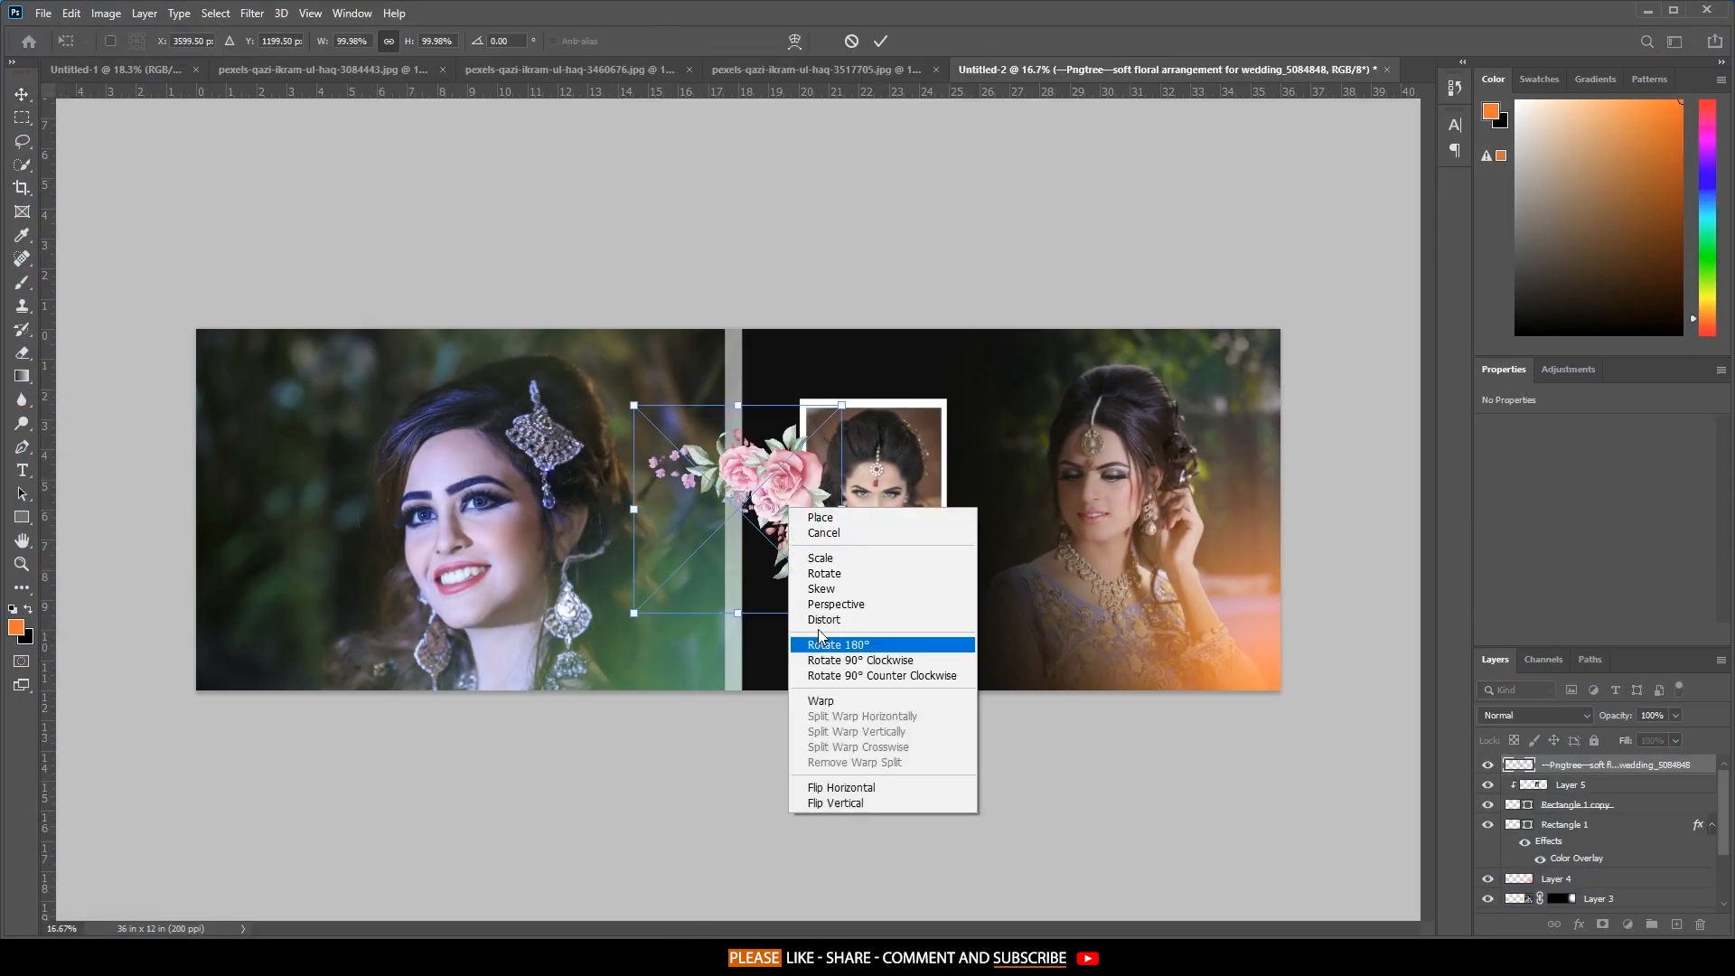
pyautogui.click(824, 787)
pyautogui.moveTo(841, 609); pyautogui.dragTo(849, 445)
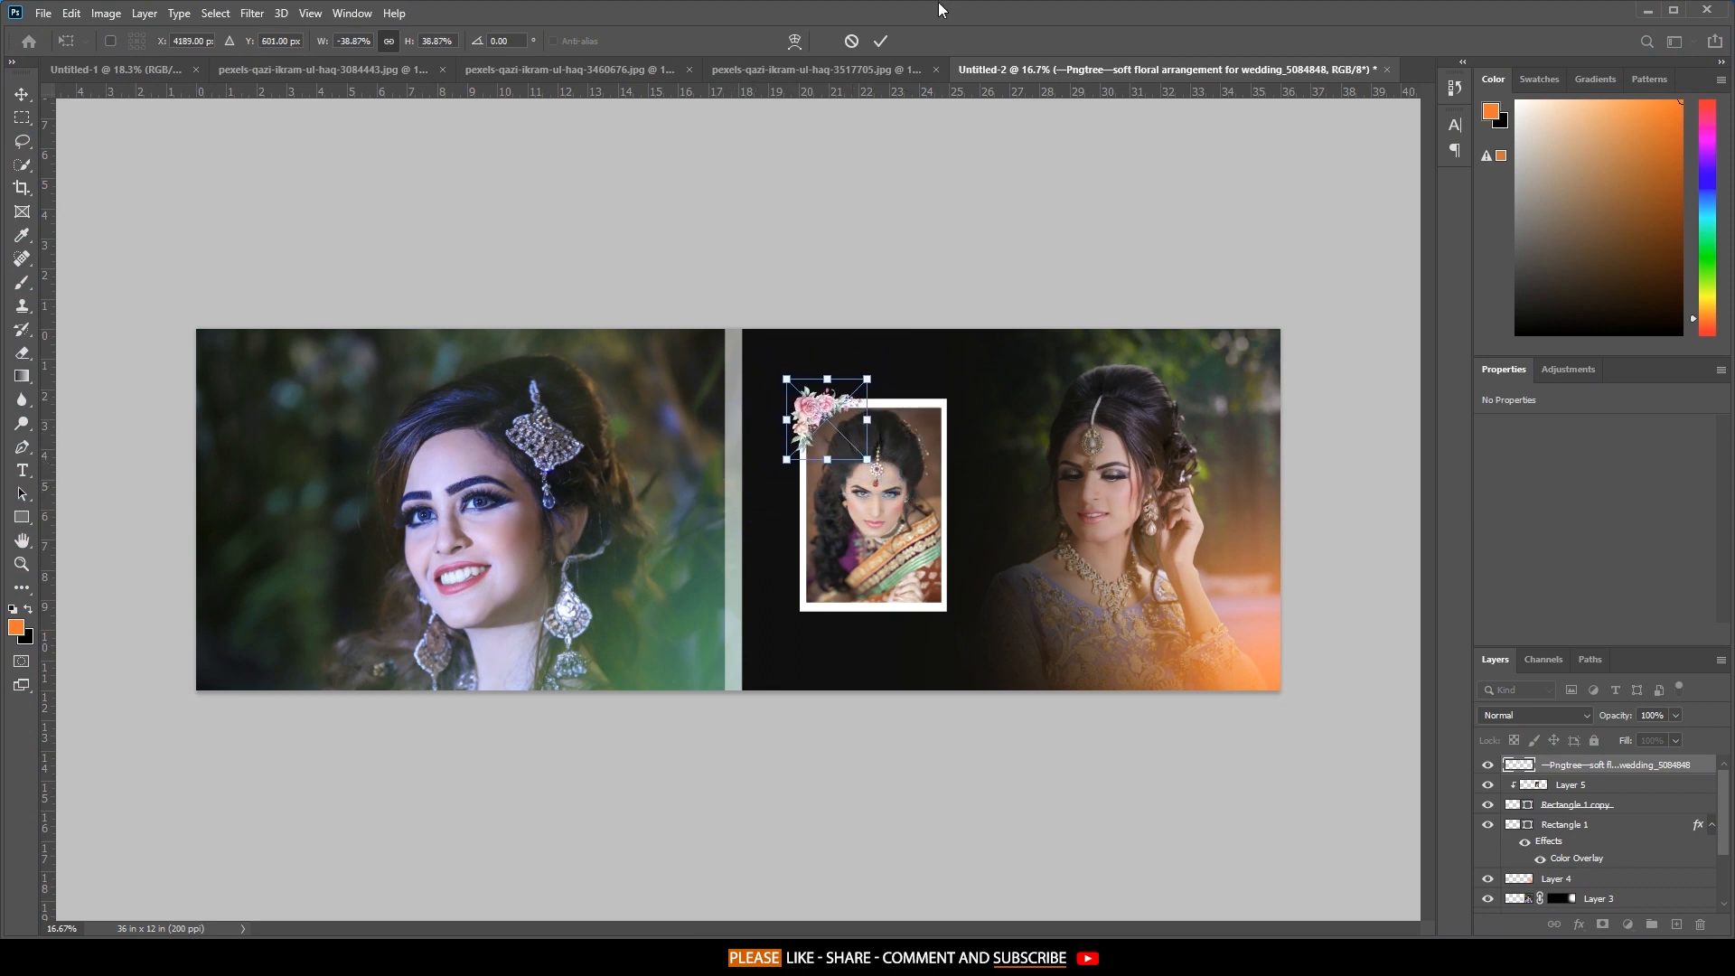
pyautogui.click(881, 41)
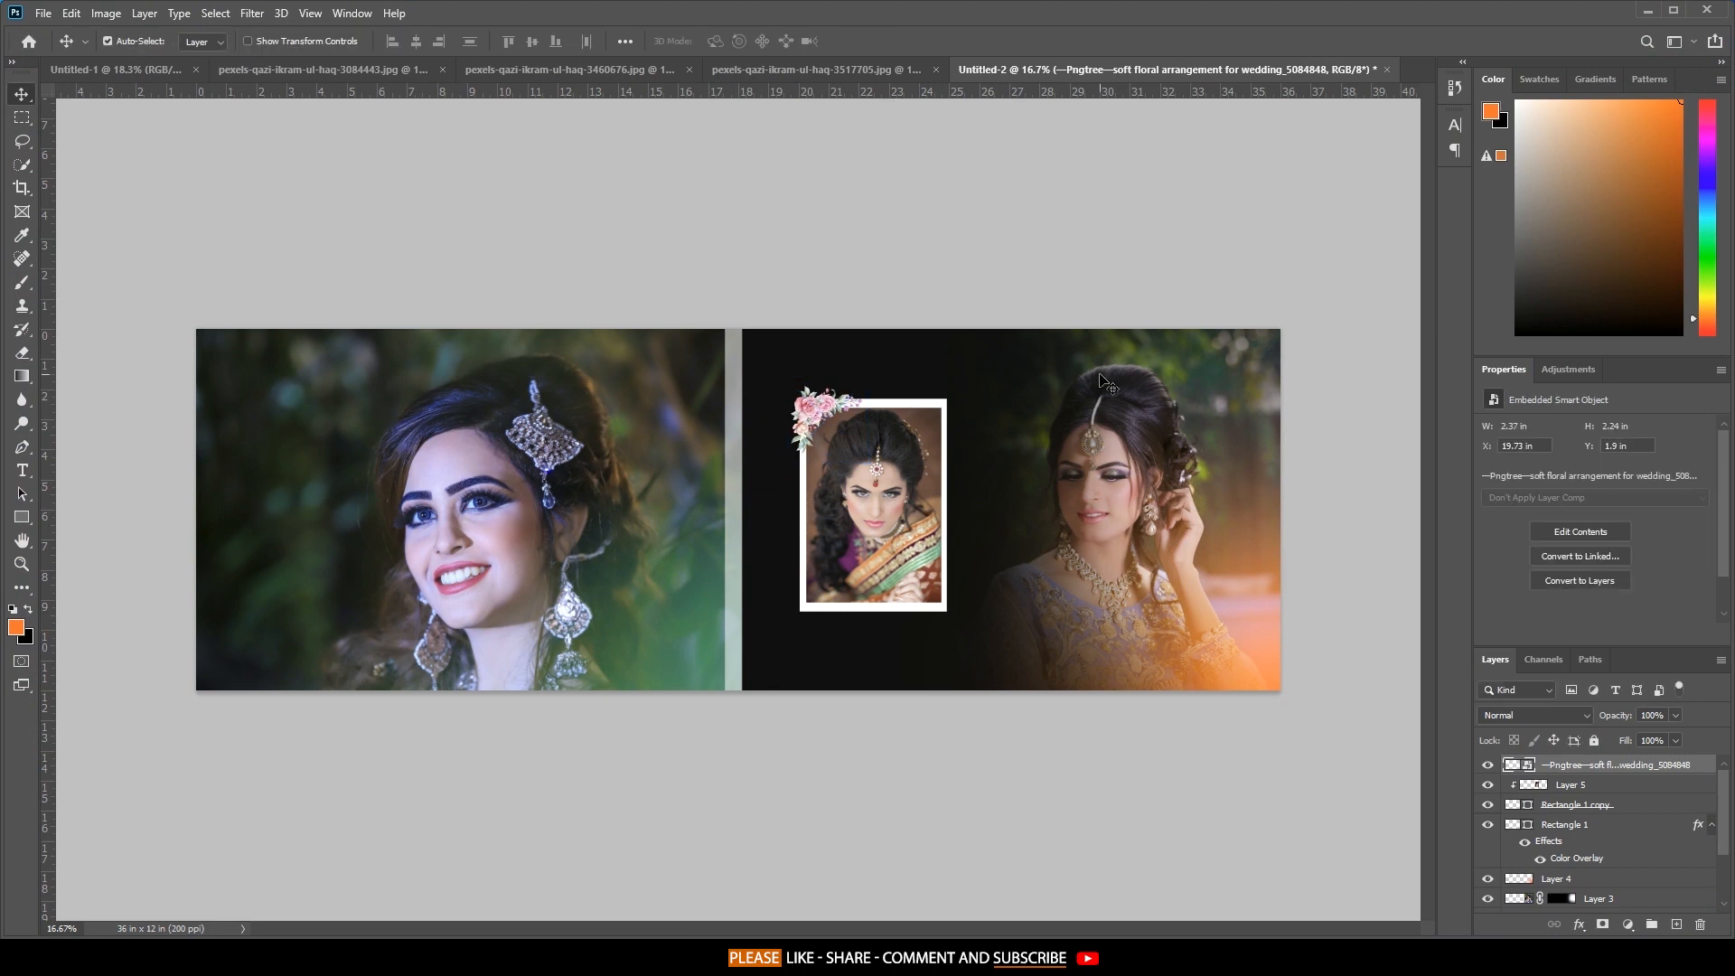
# Add the "The Bride" title with its quote text to the spread and position it below the white-framed portrait.
pyautogui.moveTo(891, 303); pyautogui.dragTo(866, 390)
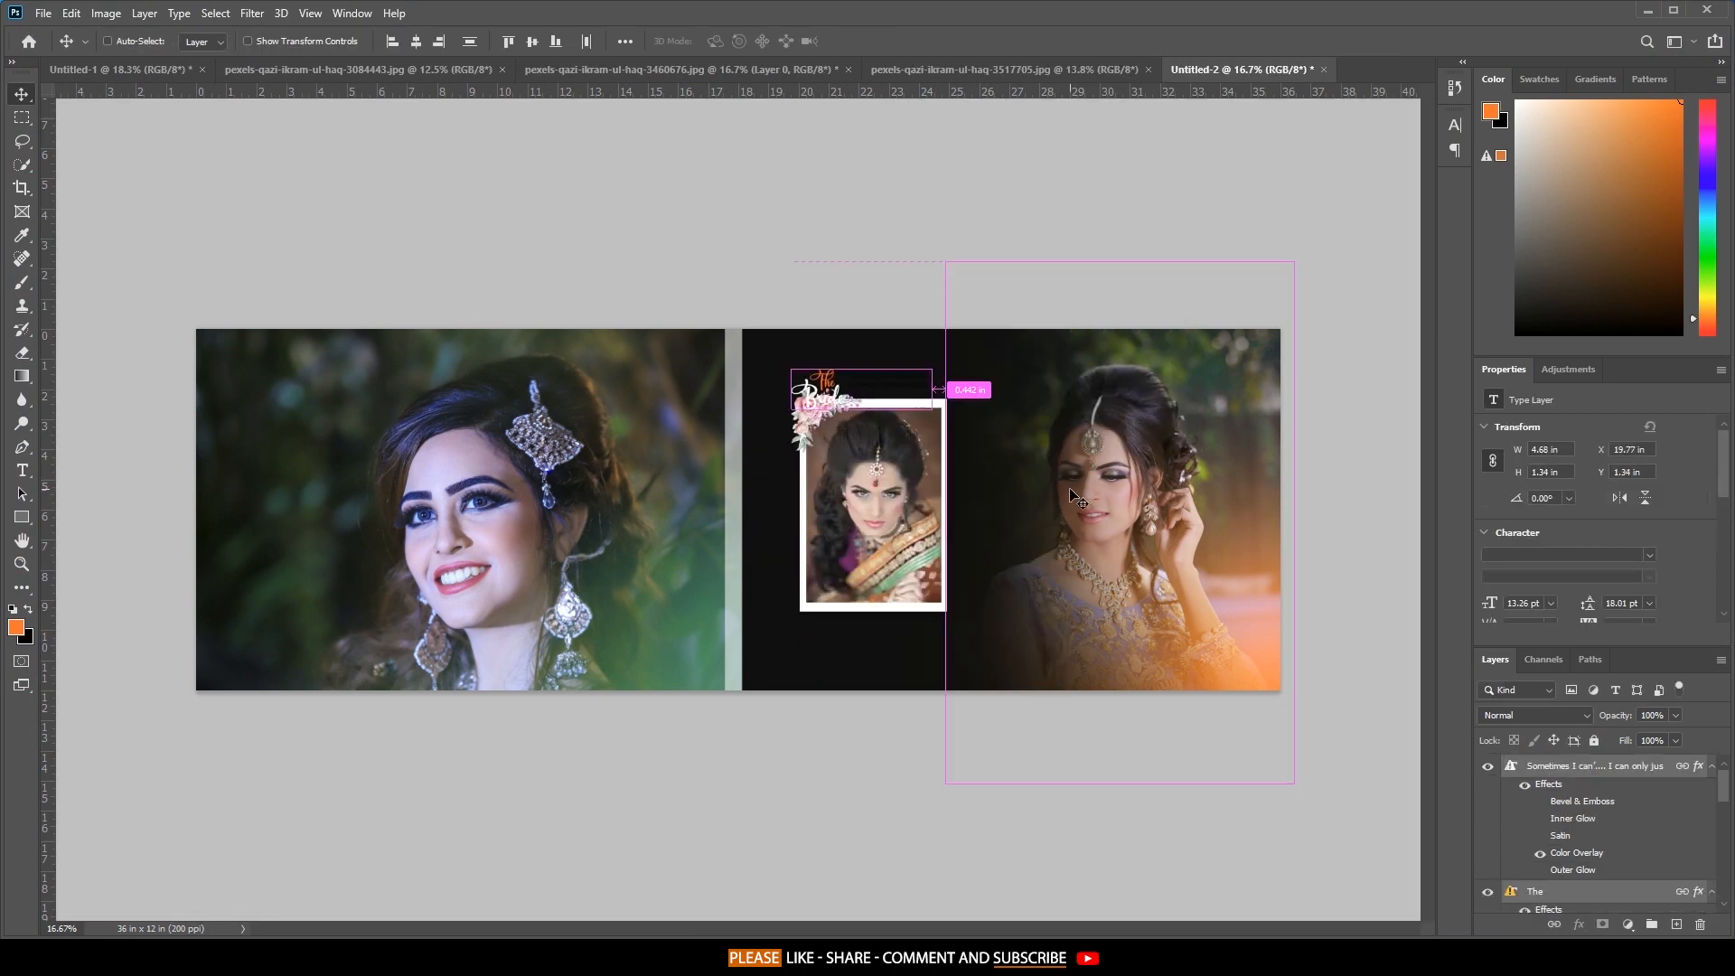
pyautogui.click(948, 399)
pyautogui.moveTo(899, 398); pyautogui.dragTo(899, 650)
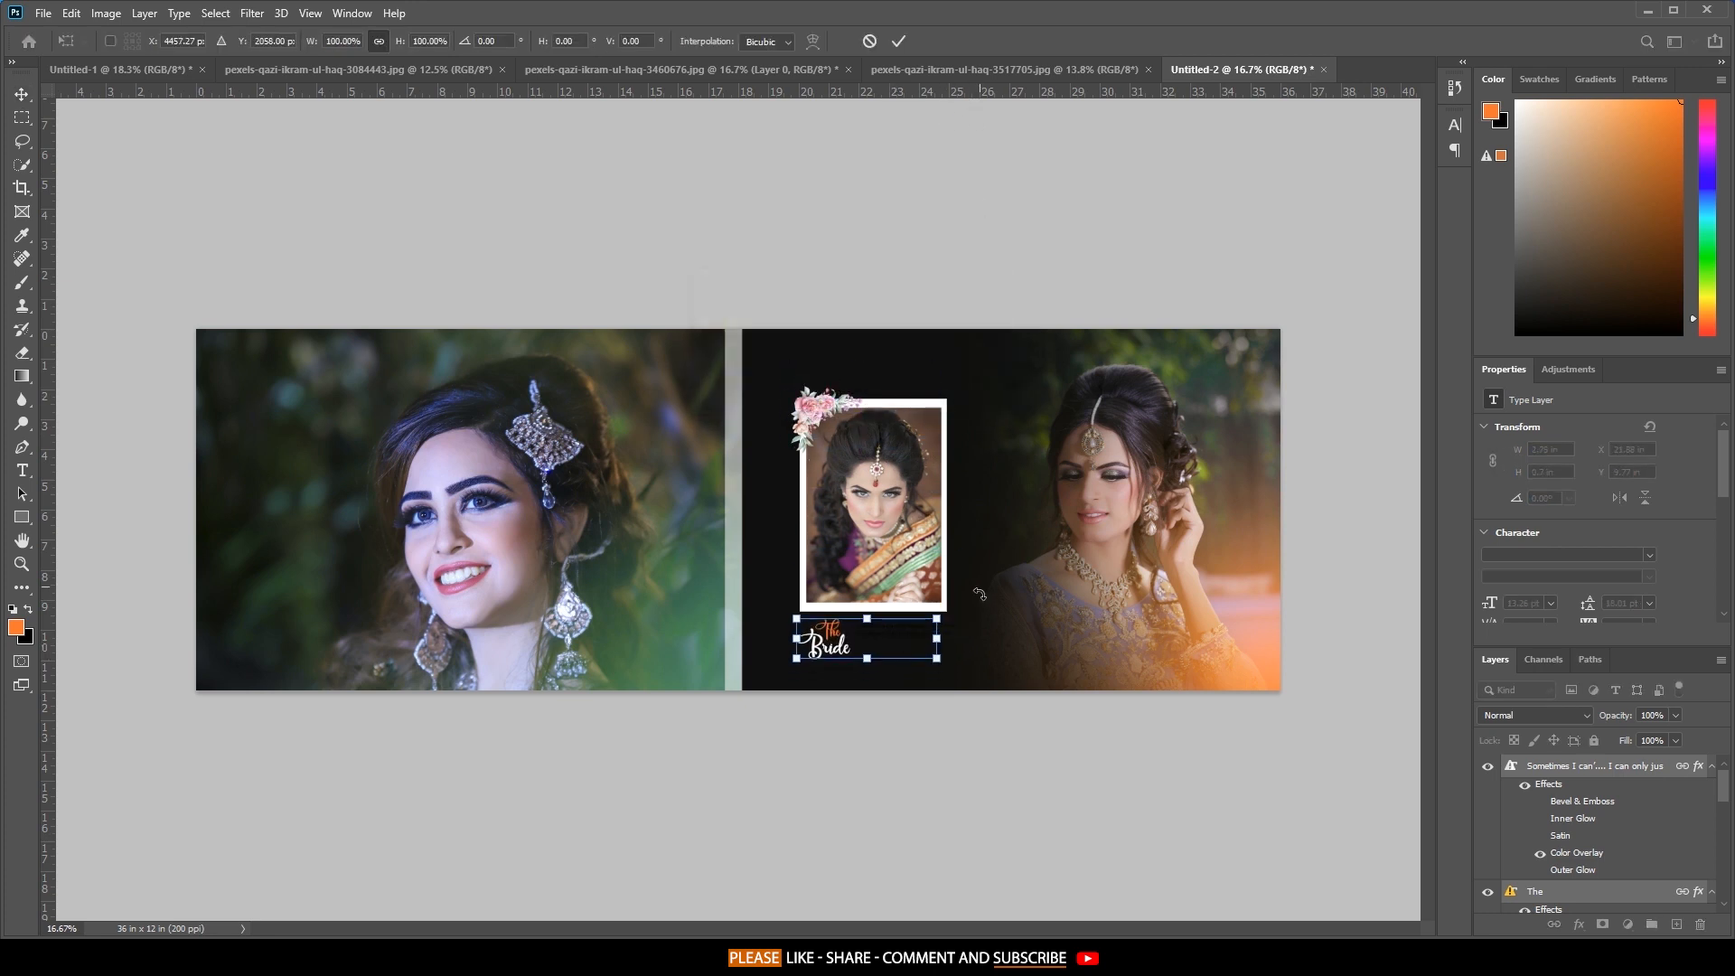
pyautogui.click(899, 41)
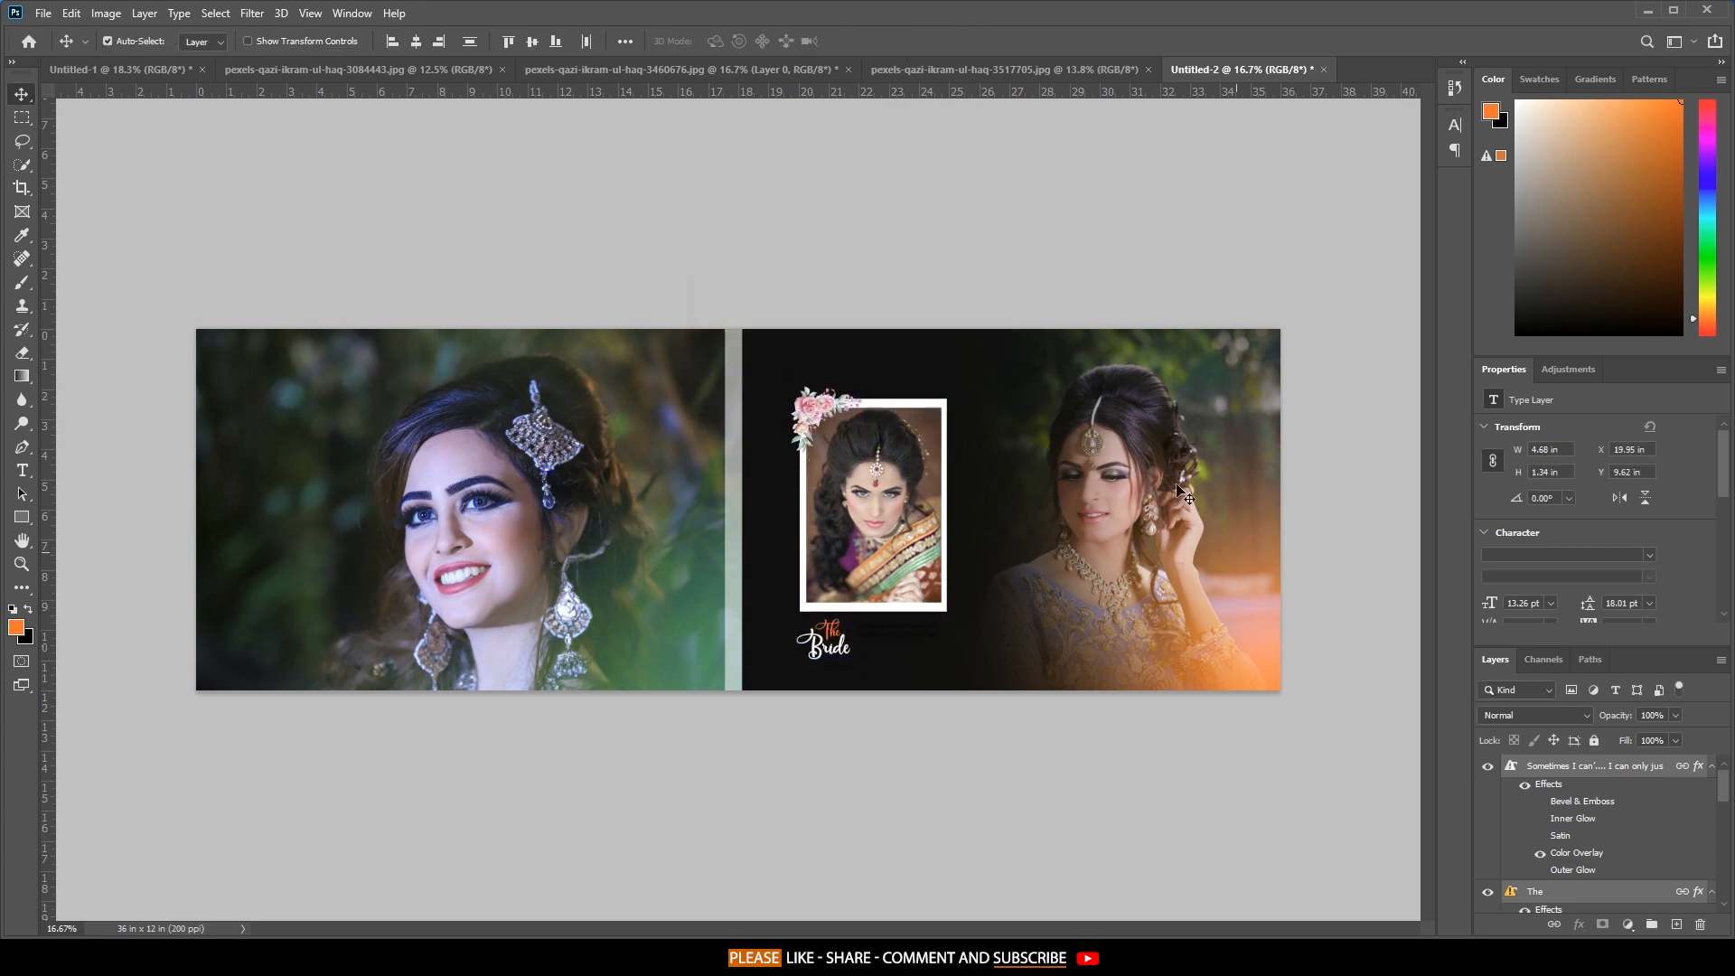
# Change the quote text's color overlay to white (ffffff).
pyautogui.doubleClick(1577, 852)
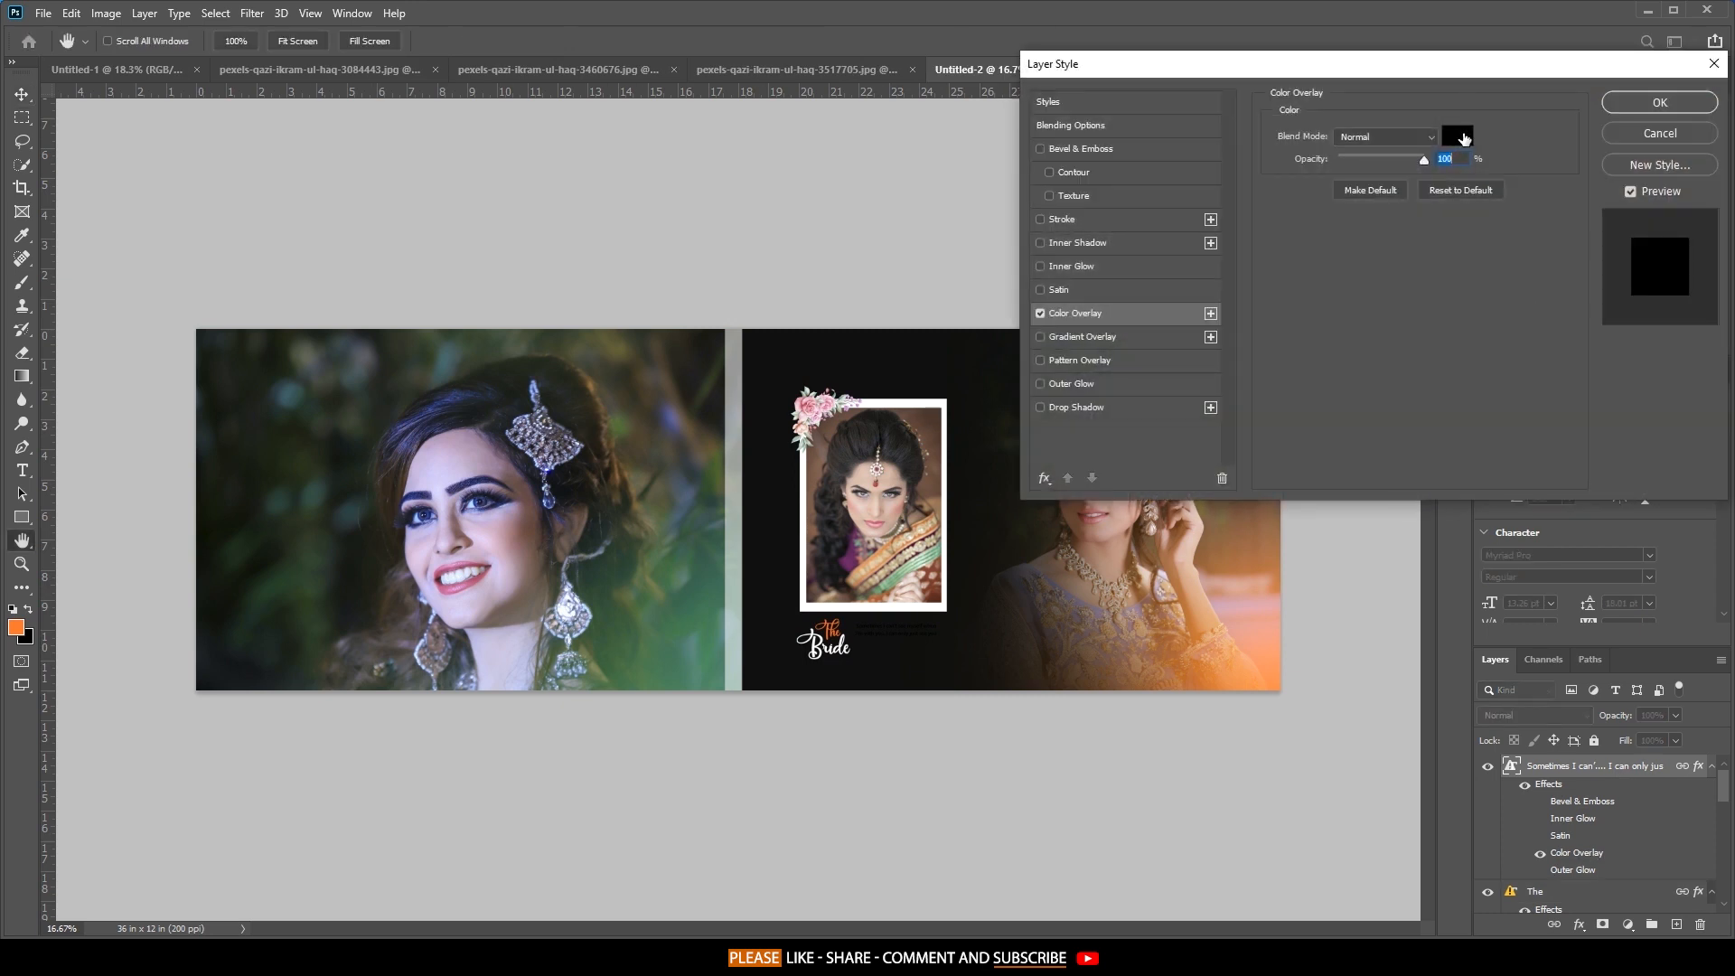
pyautogui.click(1464, 138)
pyautogui.write('ffffff')
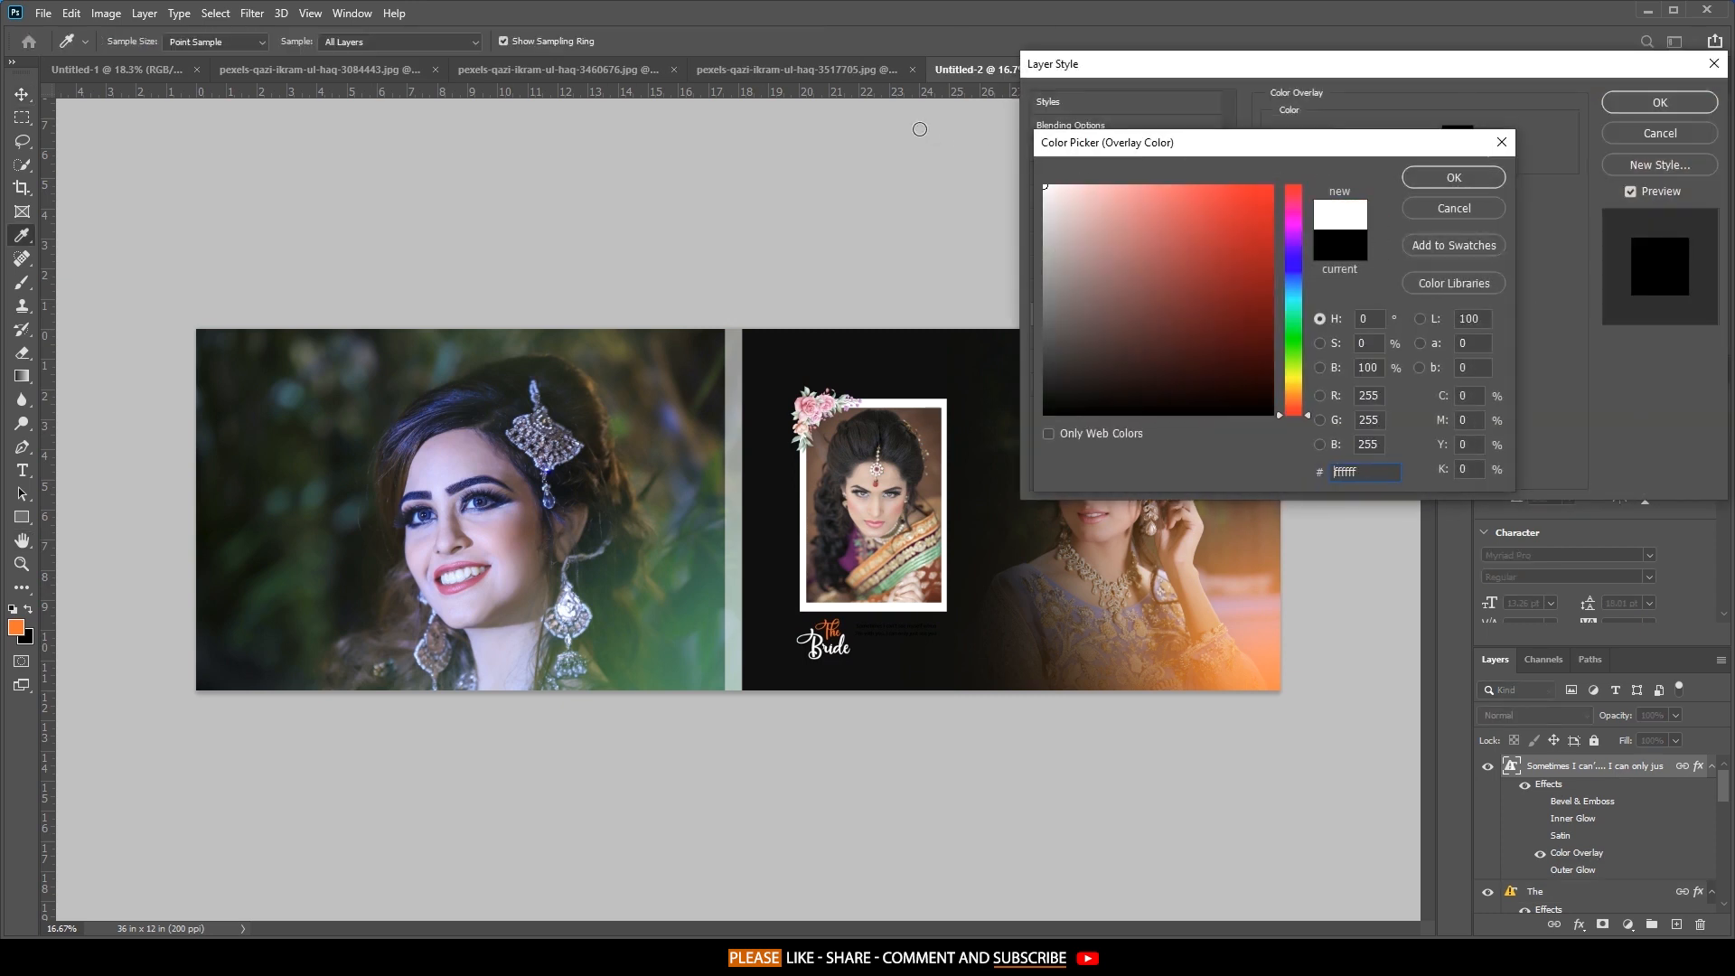
pyautogui.click(1485, 181)
pyautogui.click(1654, 104)
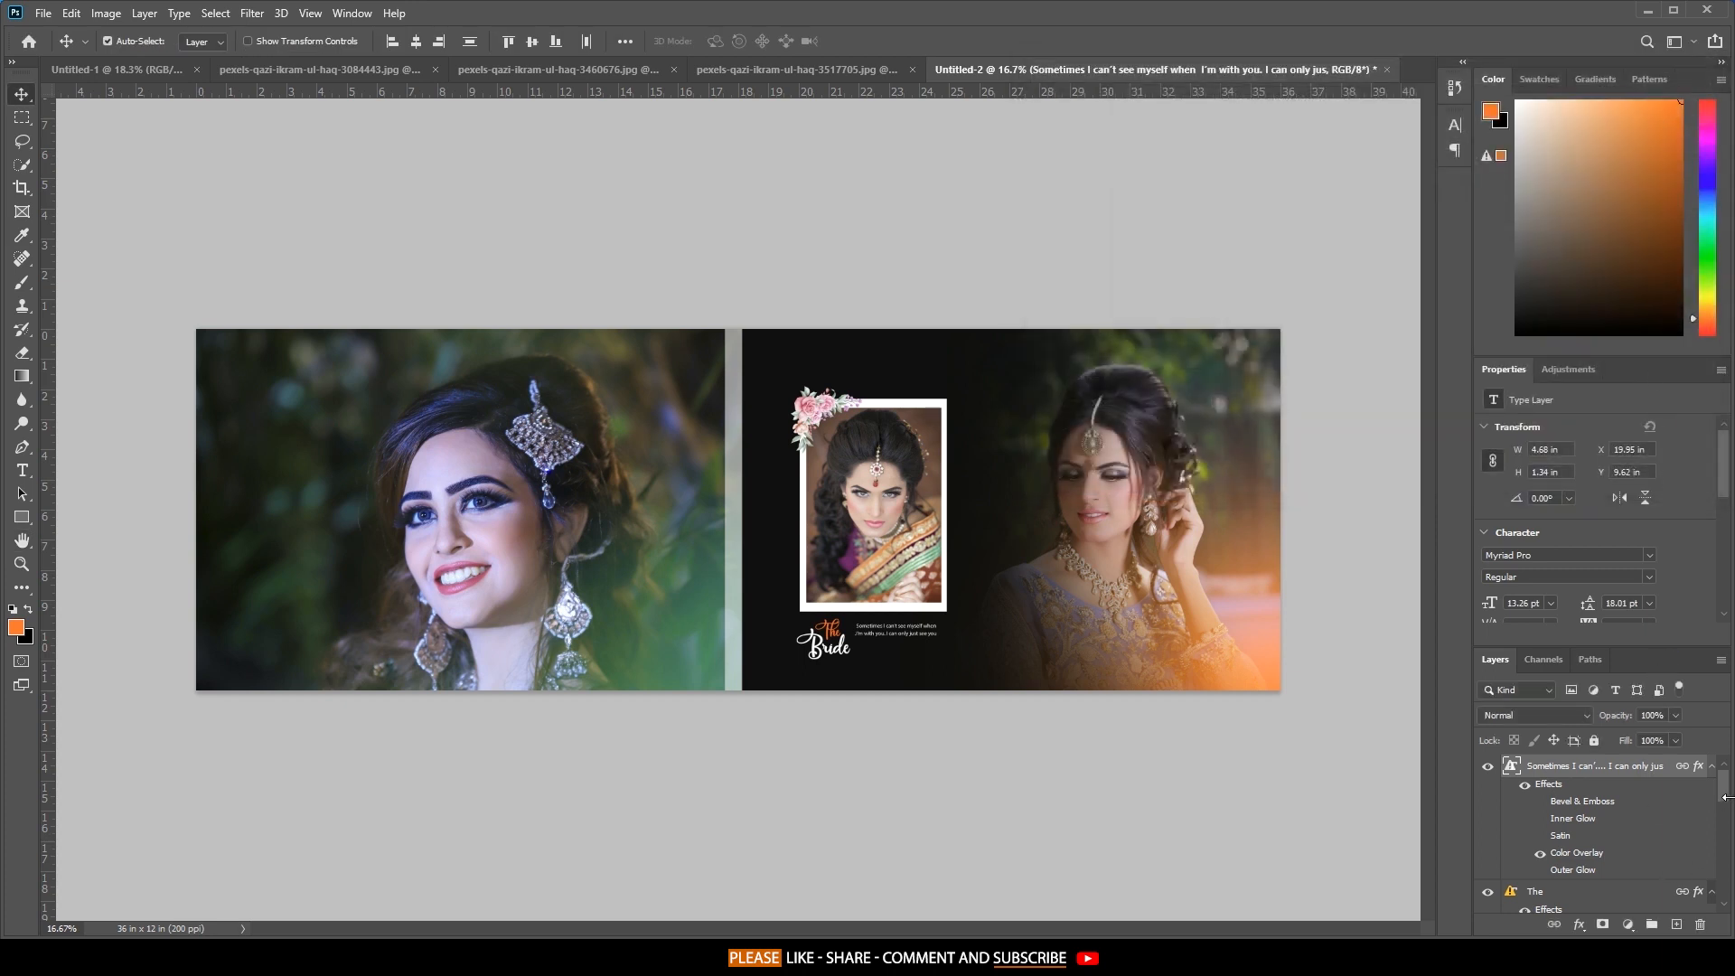
# Nudge the linked title and quote text slightly to the right beneath the white-framed portrait.
pyautogui.press('Right')
pyautogui.press('Right')
pyautogui.press('Right')
pyautogui.press('Right')
pyautogui.press('Right')
pyautogui.press('Right')
pyautogui.press('Right')
pyautogui.press('Right')
pyautogui.press('Right')
pyautogui.press('Right')
pyautogui.press('Right')
pyautogui.press('Right')
pyautogui.press('Right')
pyautogui.press('Right')
pyautogui.press('Right')
pyautogui.press('Right')
pyautogui.press('Right')
pyautogui.press('Right')
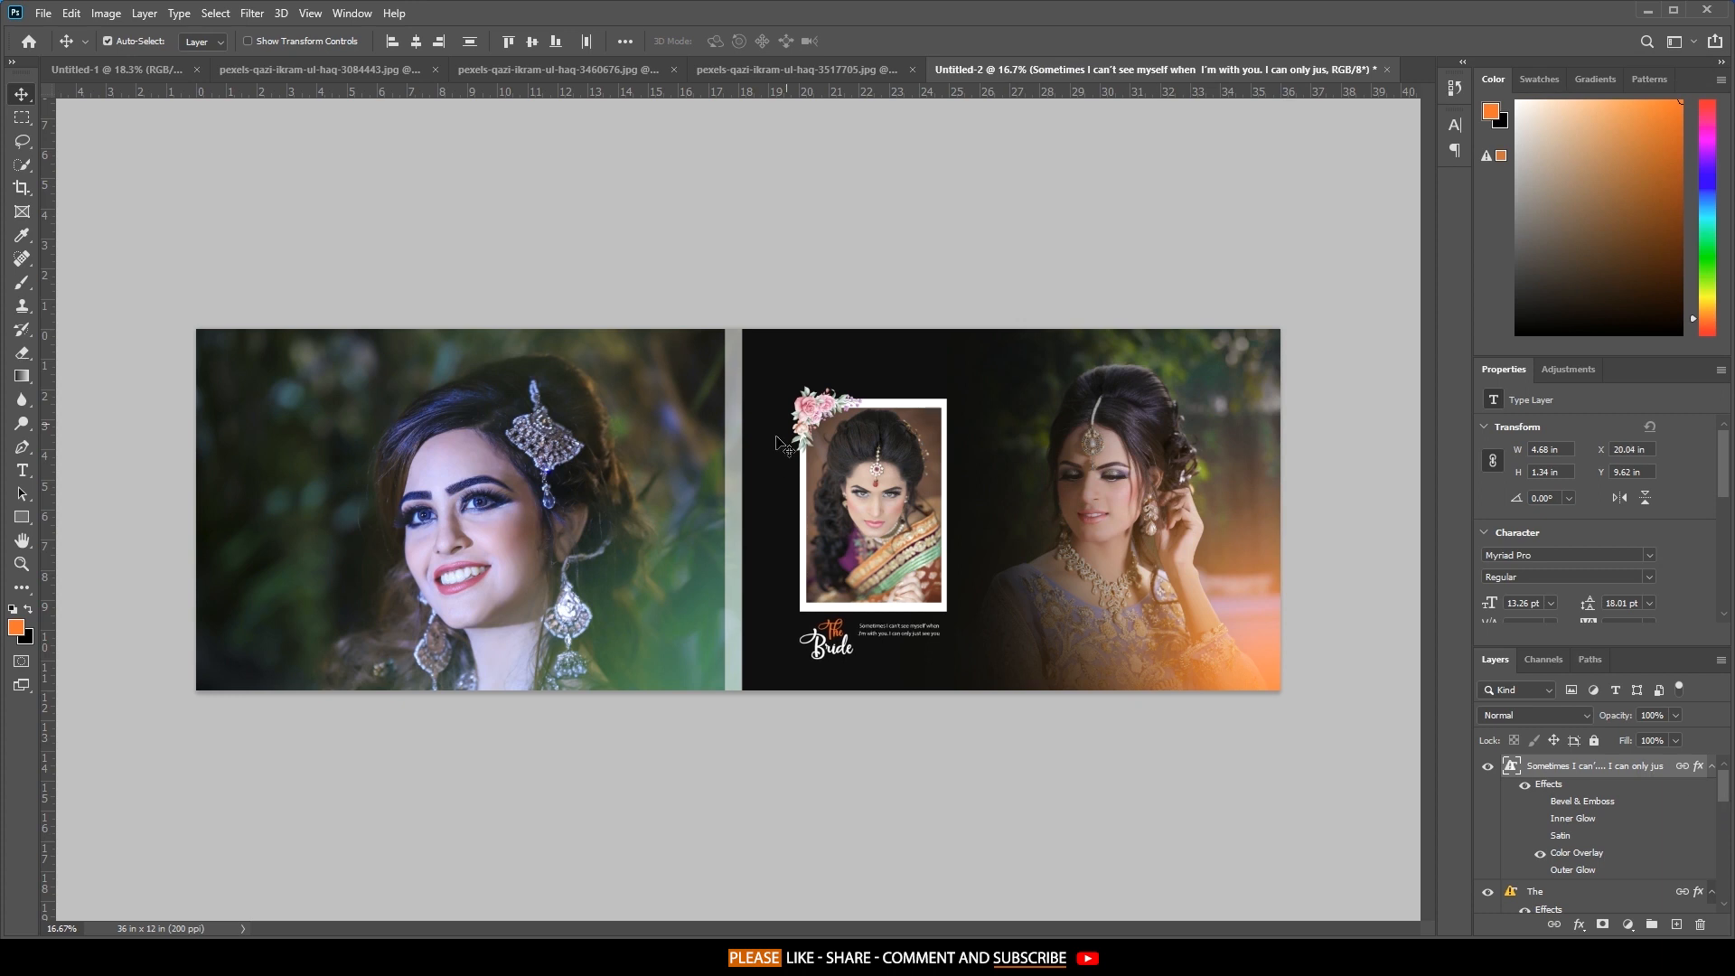
# Move the quote text slightly right and up under the white frame's lower edge.
pyautogui.hotkey('alt', '[')
pyautogui.hotkey('alt', '[')
pyautogui.hotkey('alt', '[')
pyautogui.hotkey('alt', '[')
pyautogui.scroll(5, 876, 543)
pyautogui.scroll(-3, 974, 428)
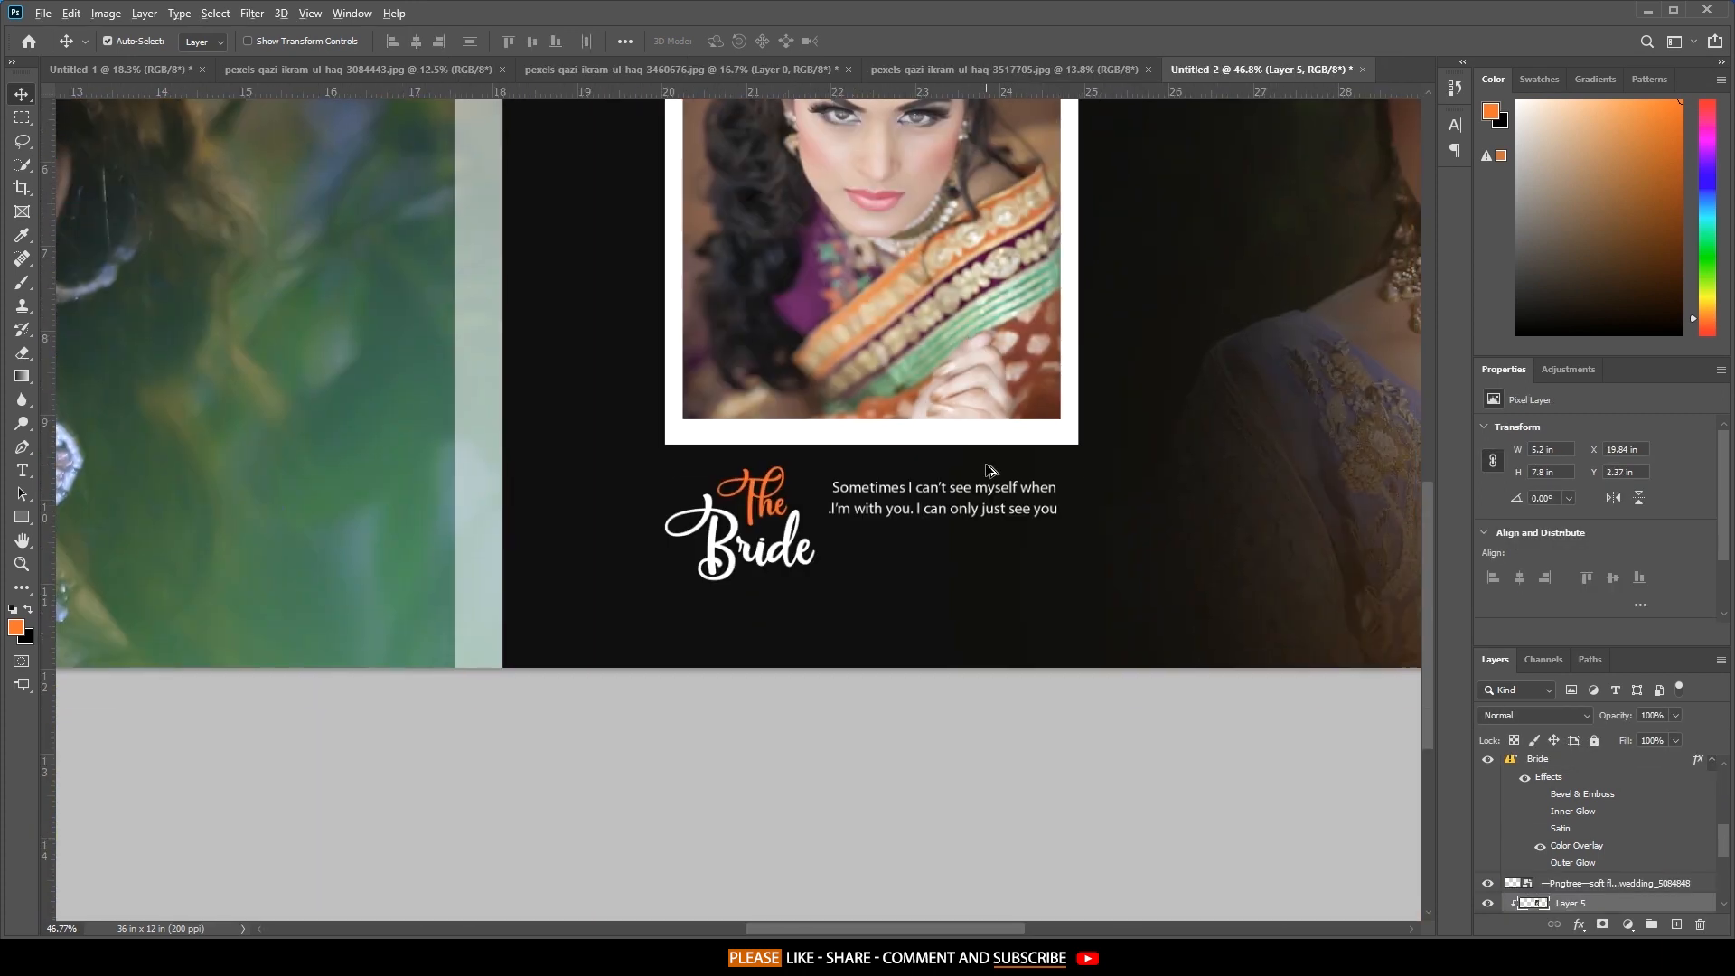
pyautogui.scroll(3, 949, 533)
pyautogui.click(912, 578)
pyautogui.moveTo(867, 477); pyautogui.dragTo(882, 471)
# Add a thin white line about 2.69 x 0.02 in on a new layer directly beneath the quote text.
pyautogui.click(1677, 924)
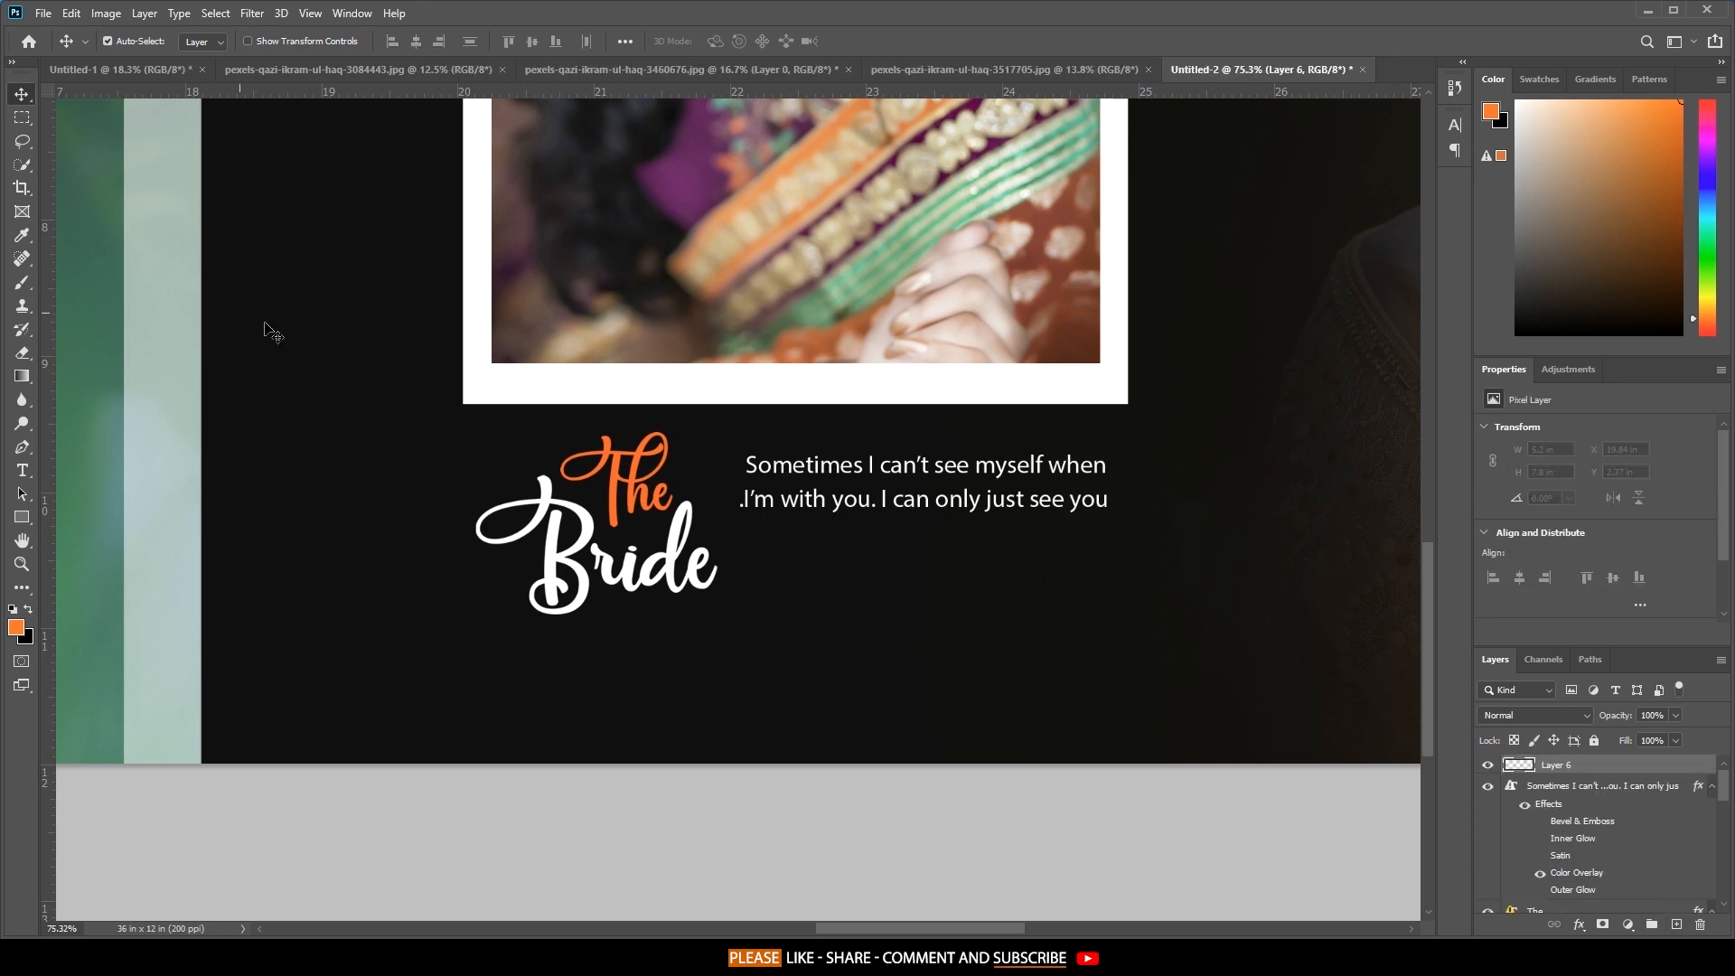
pyautogui.rightClick(22, 118)
pyautogui.click(90, 111)
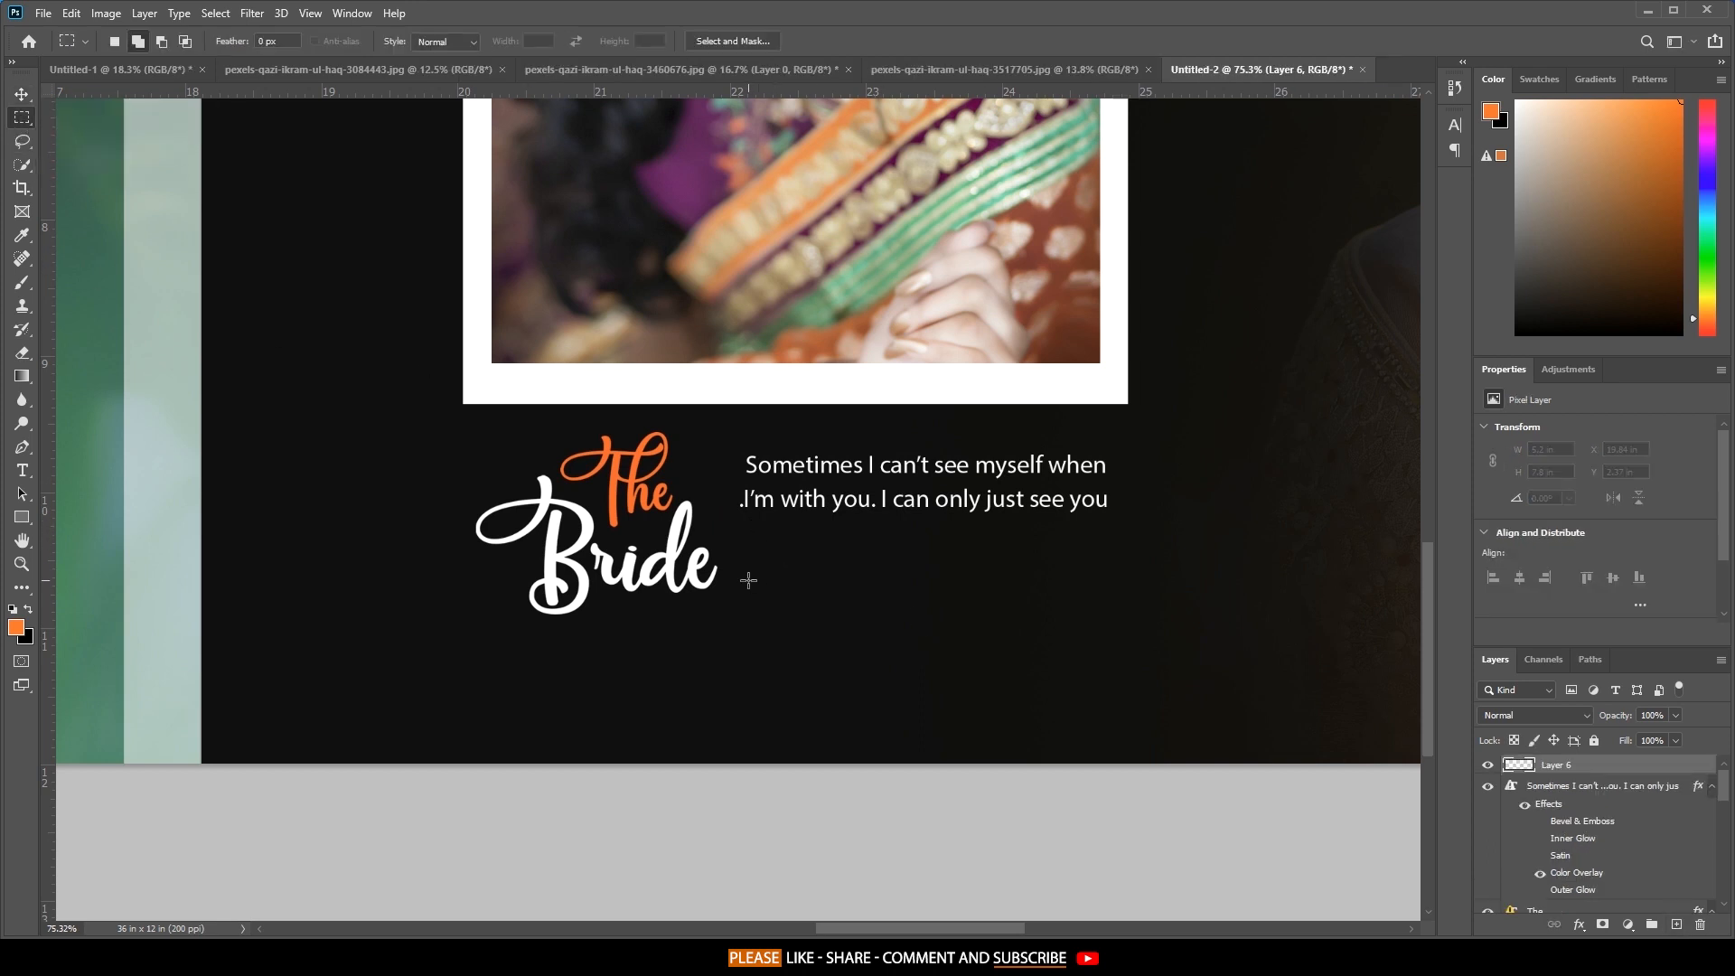
pyautogui.moveTo(748, 522); pyautogui.dragTo(1111, 524)
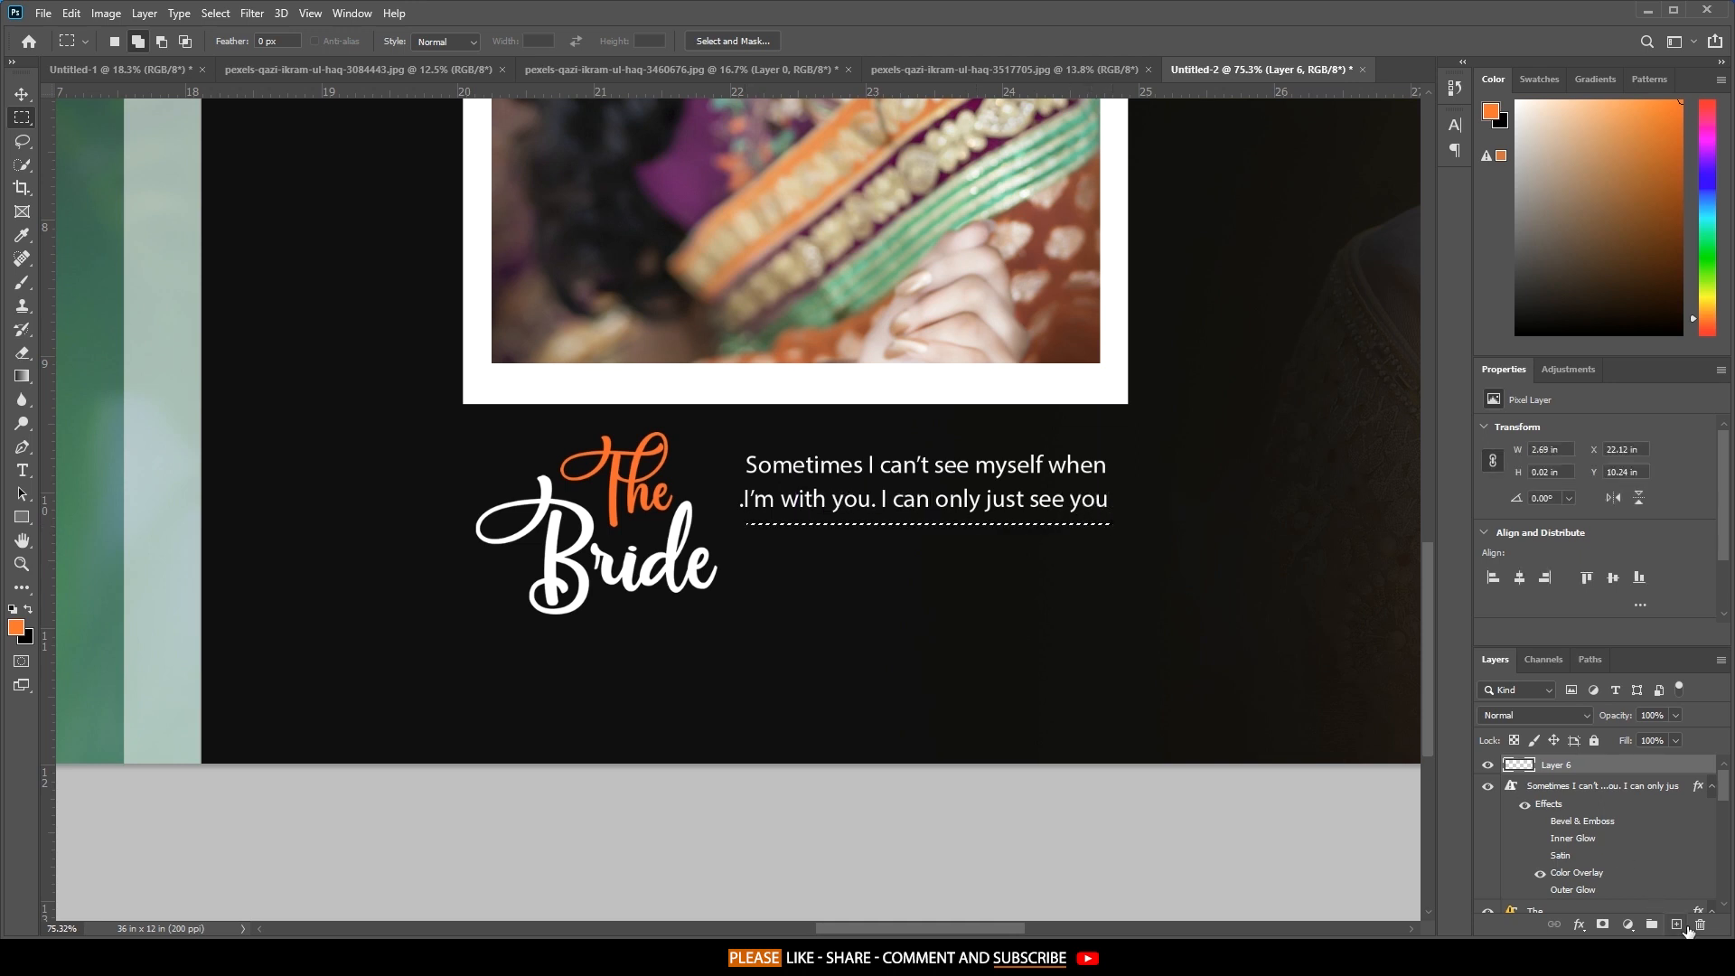
pyautogui.press('d')
pyautogui.press('x')
pyautogui.hotkey('alt', 'BackSpace')
pyautogui.hotkey('ctrl', 'd')
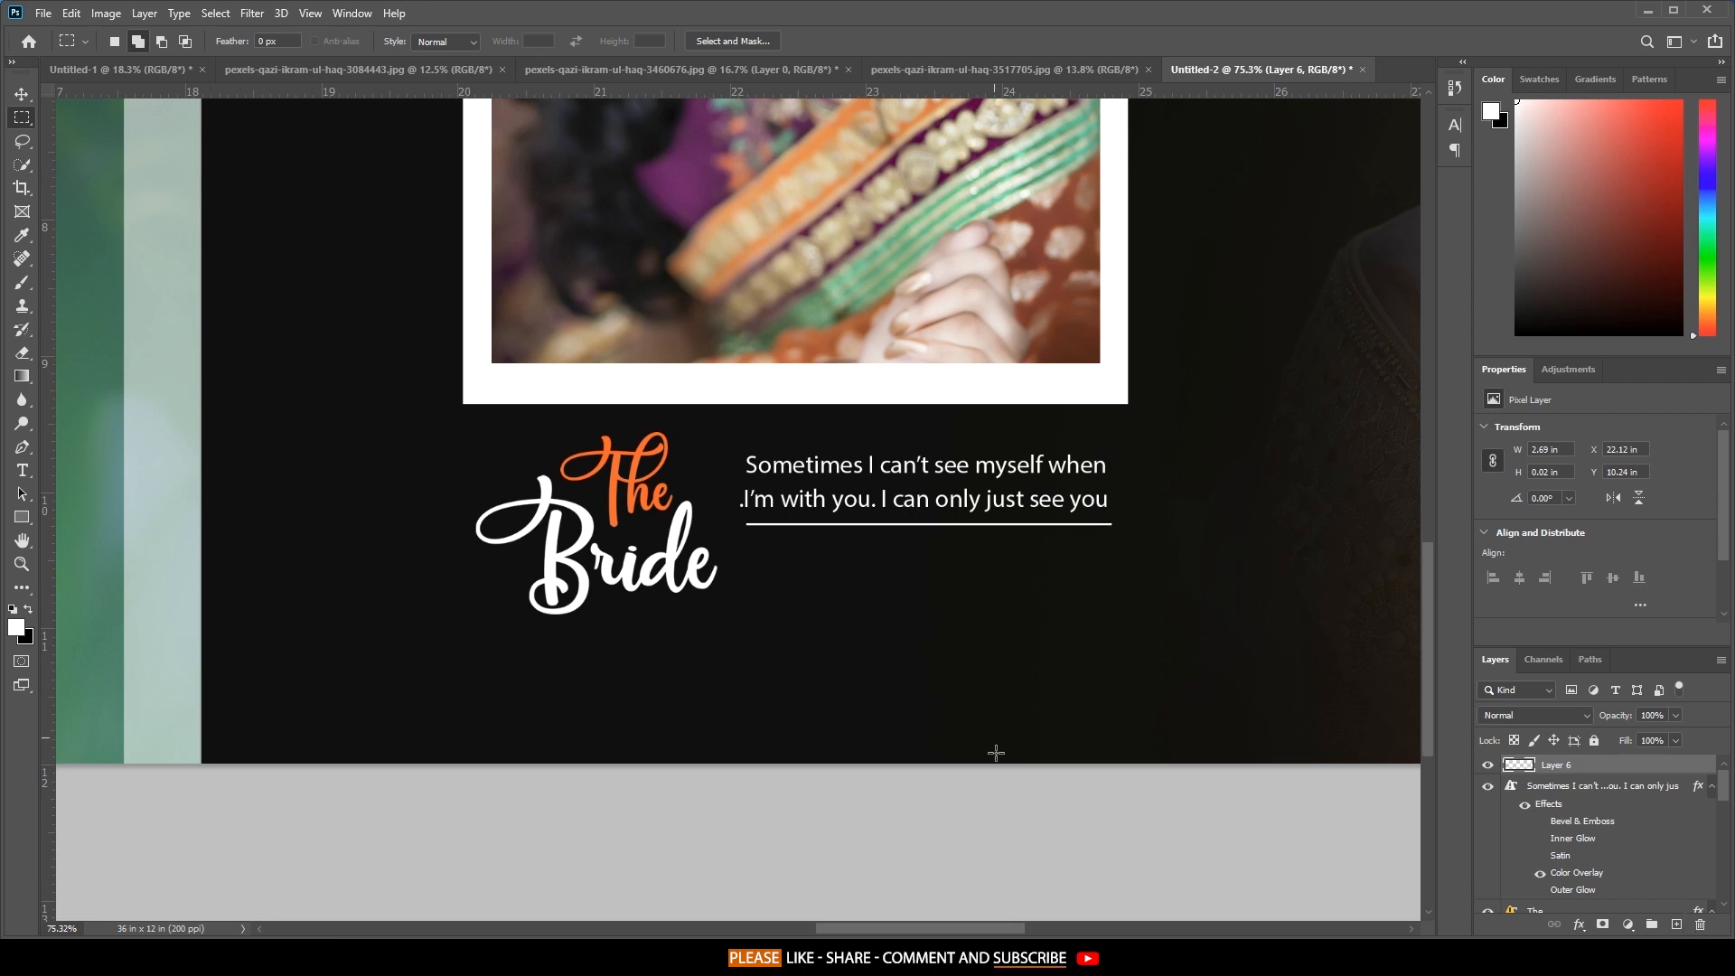
# Nudge the thin white line slightly left to align it with the quote text.
pyautogui.click(20, 94)
pyautogui.press('Left')
pyautogui.press('Left')
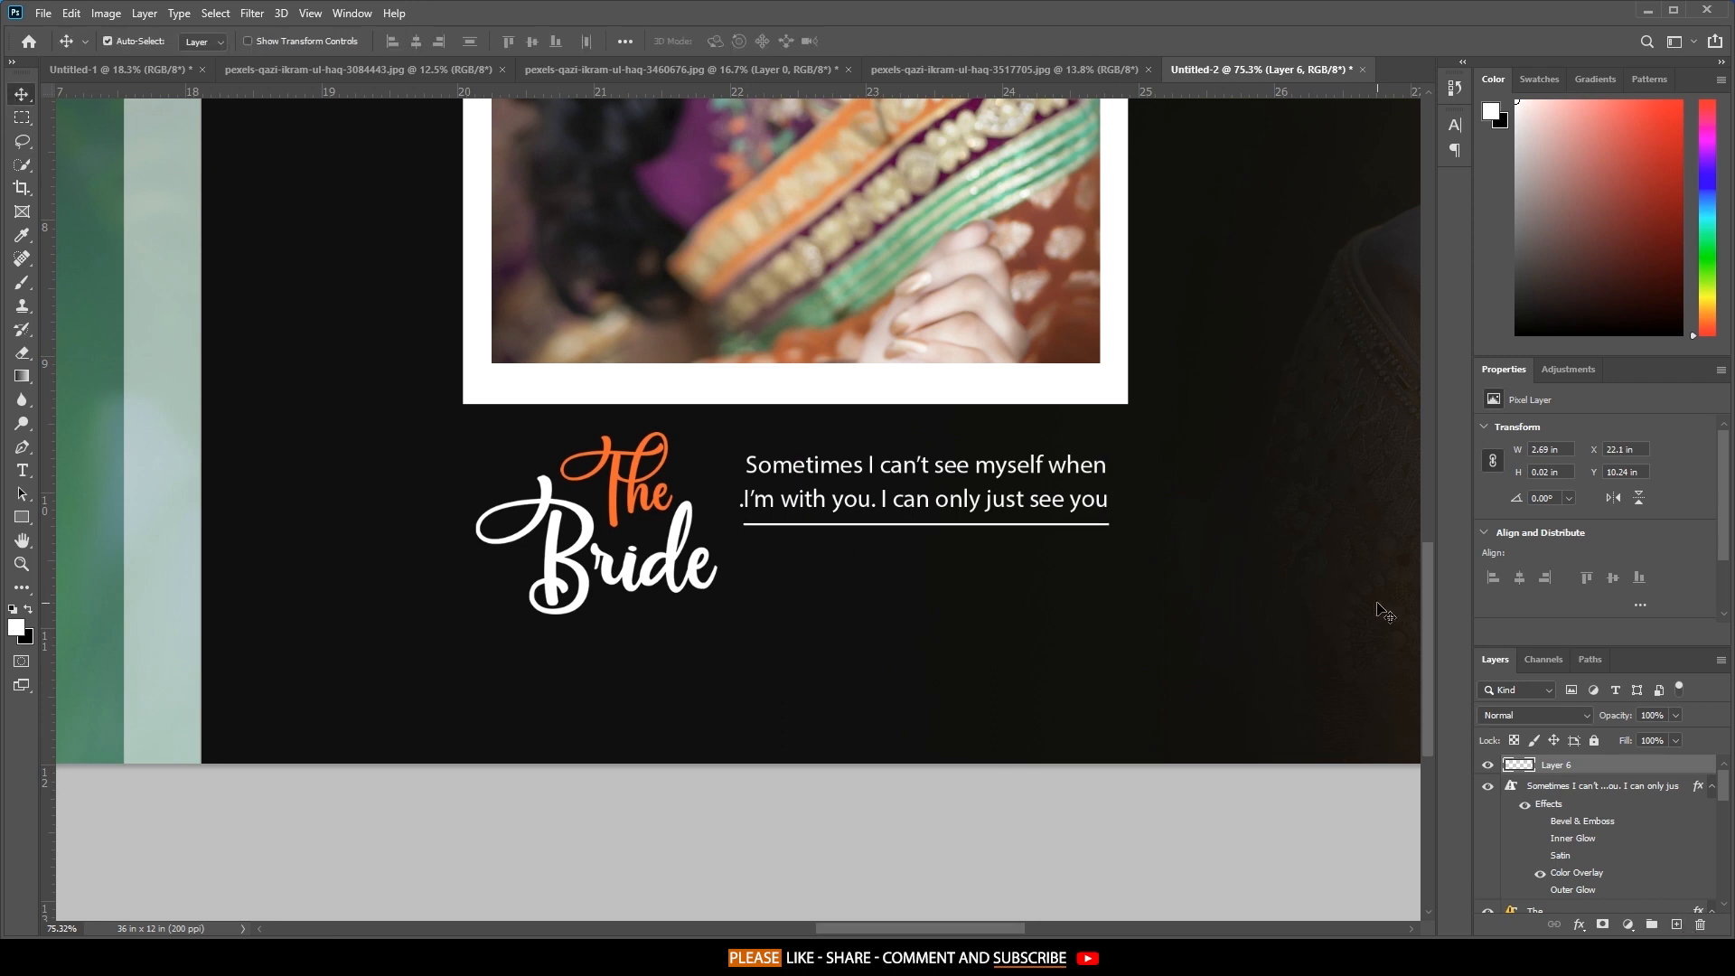
pyautogui.hotkey('ctrl', '0')
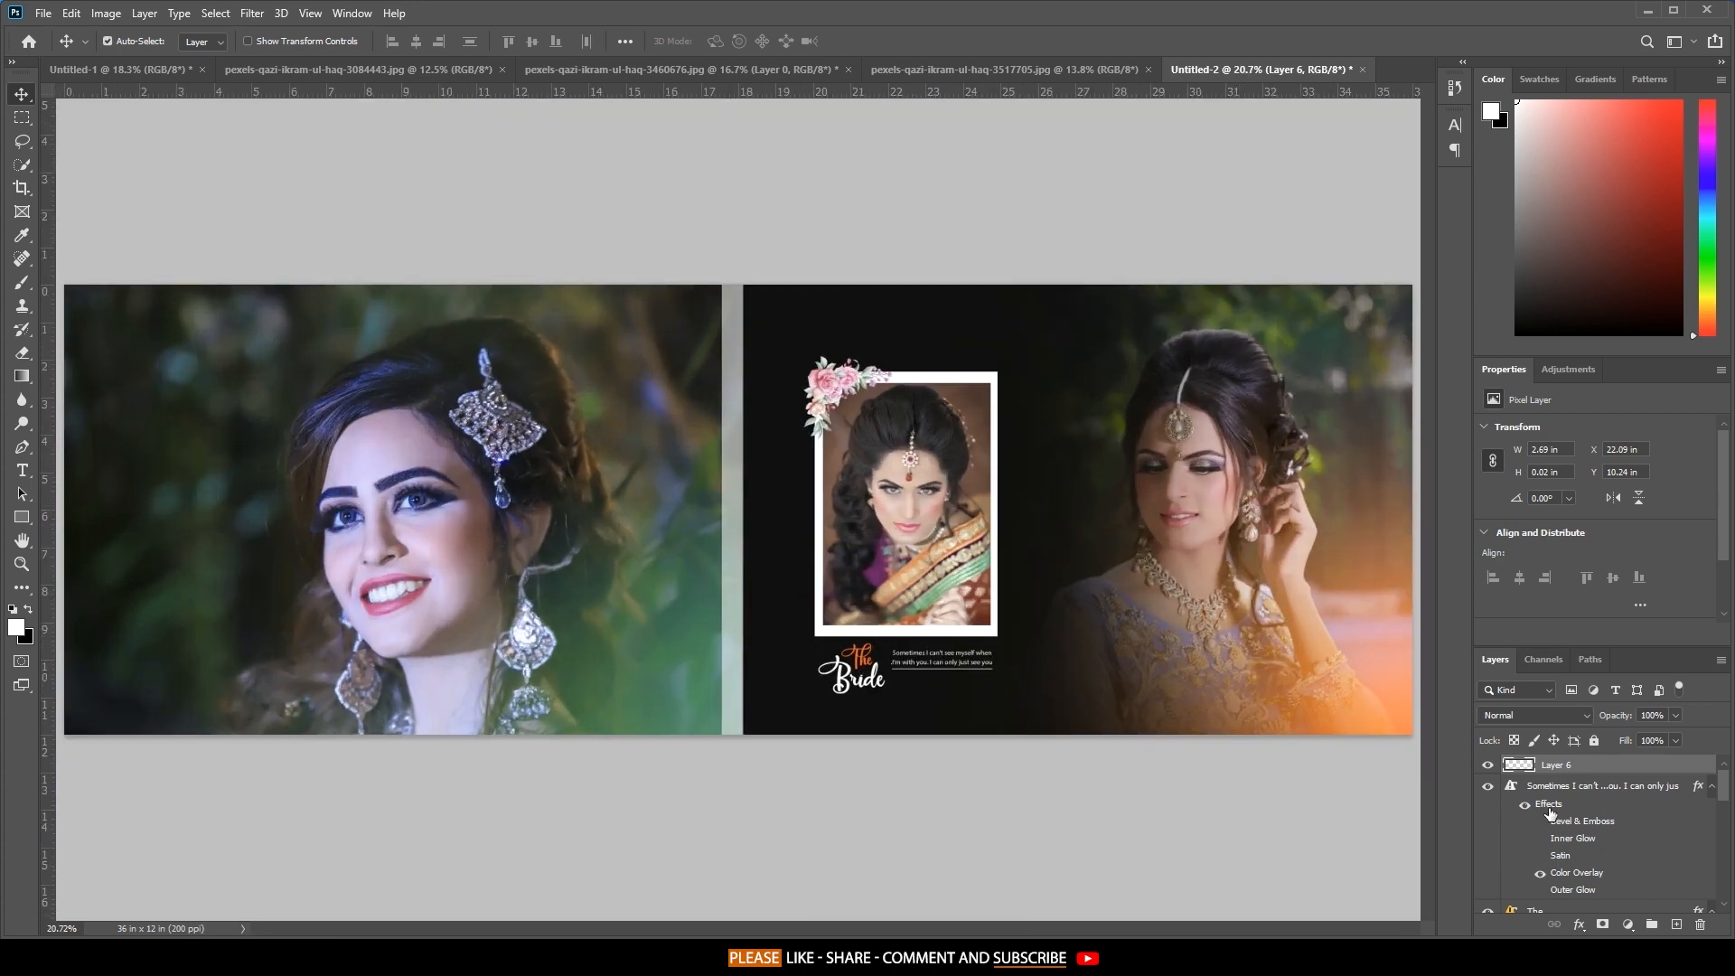
# Select the quote text together with its underline and unlink the quote from the title.
pyautogui.scroll(5, 1336, 714)
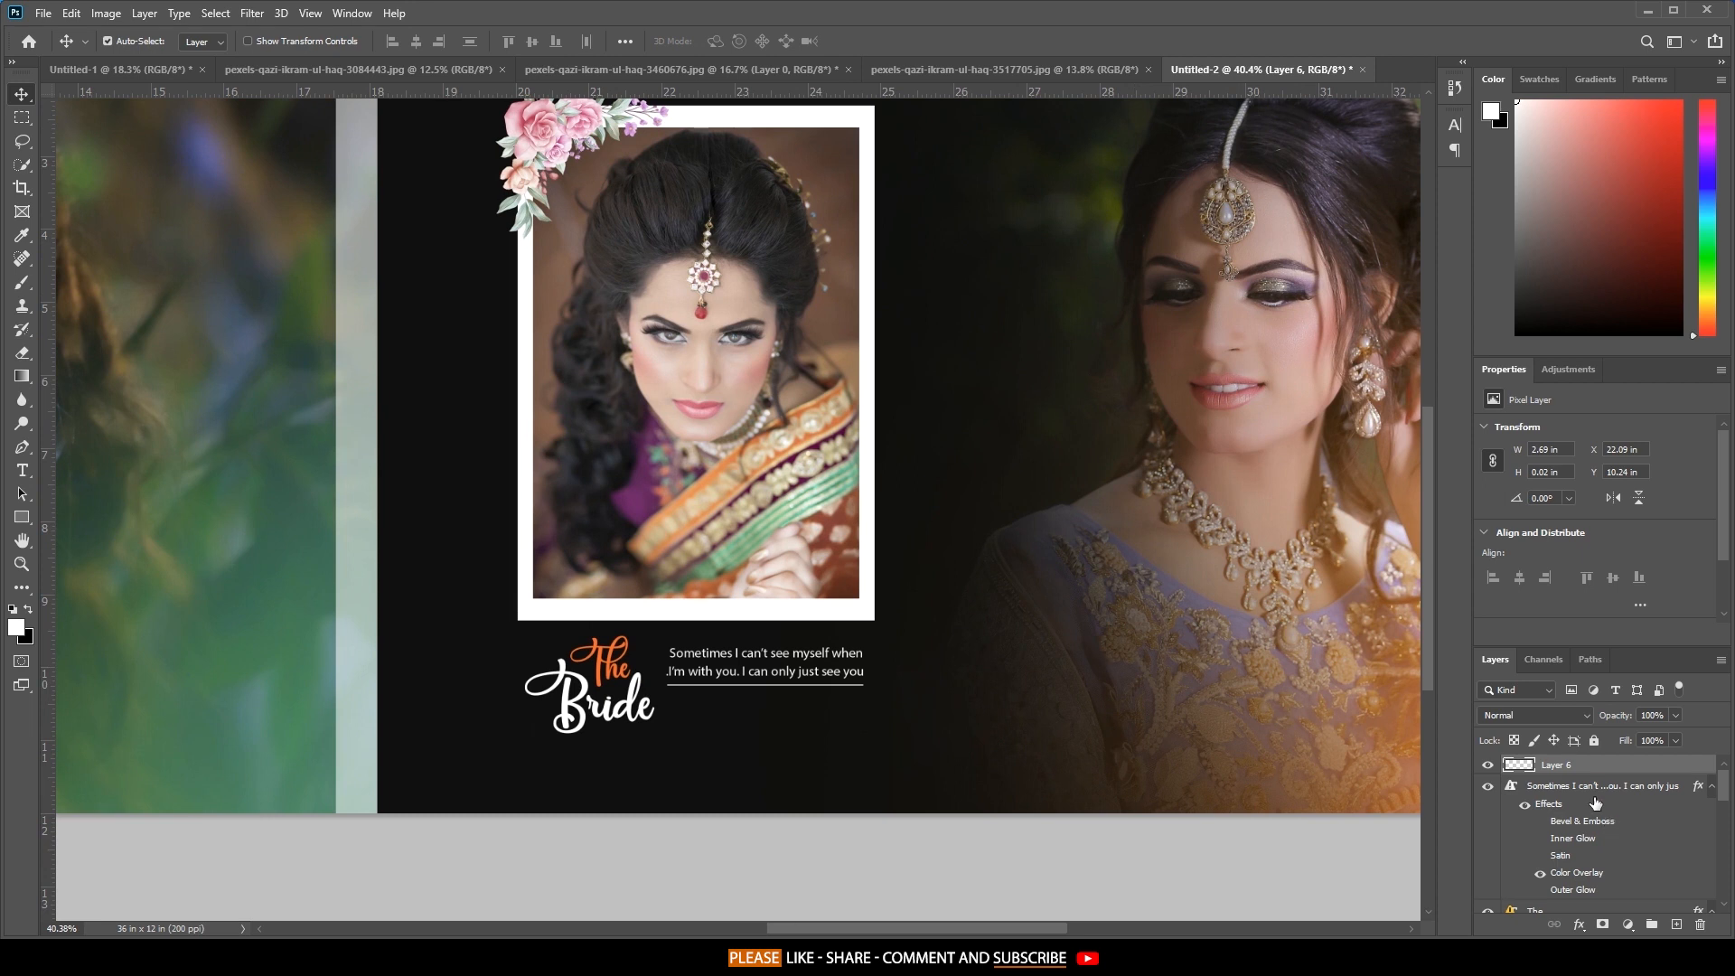
pyautogui.click(1595, 803)
pyautogui.rightClick(1605, 785)
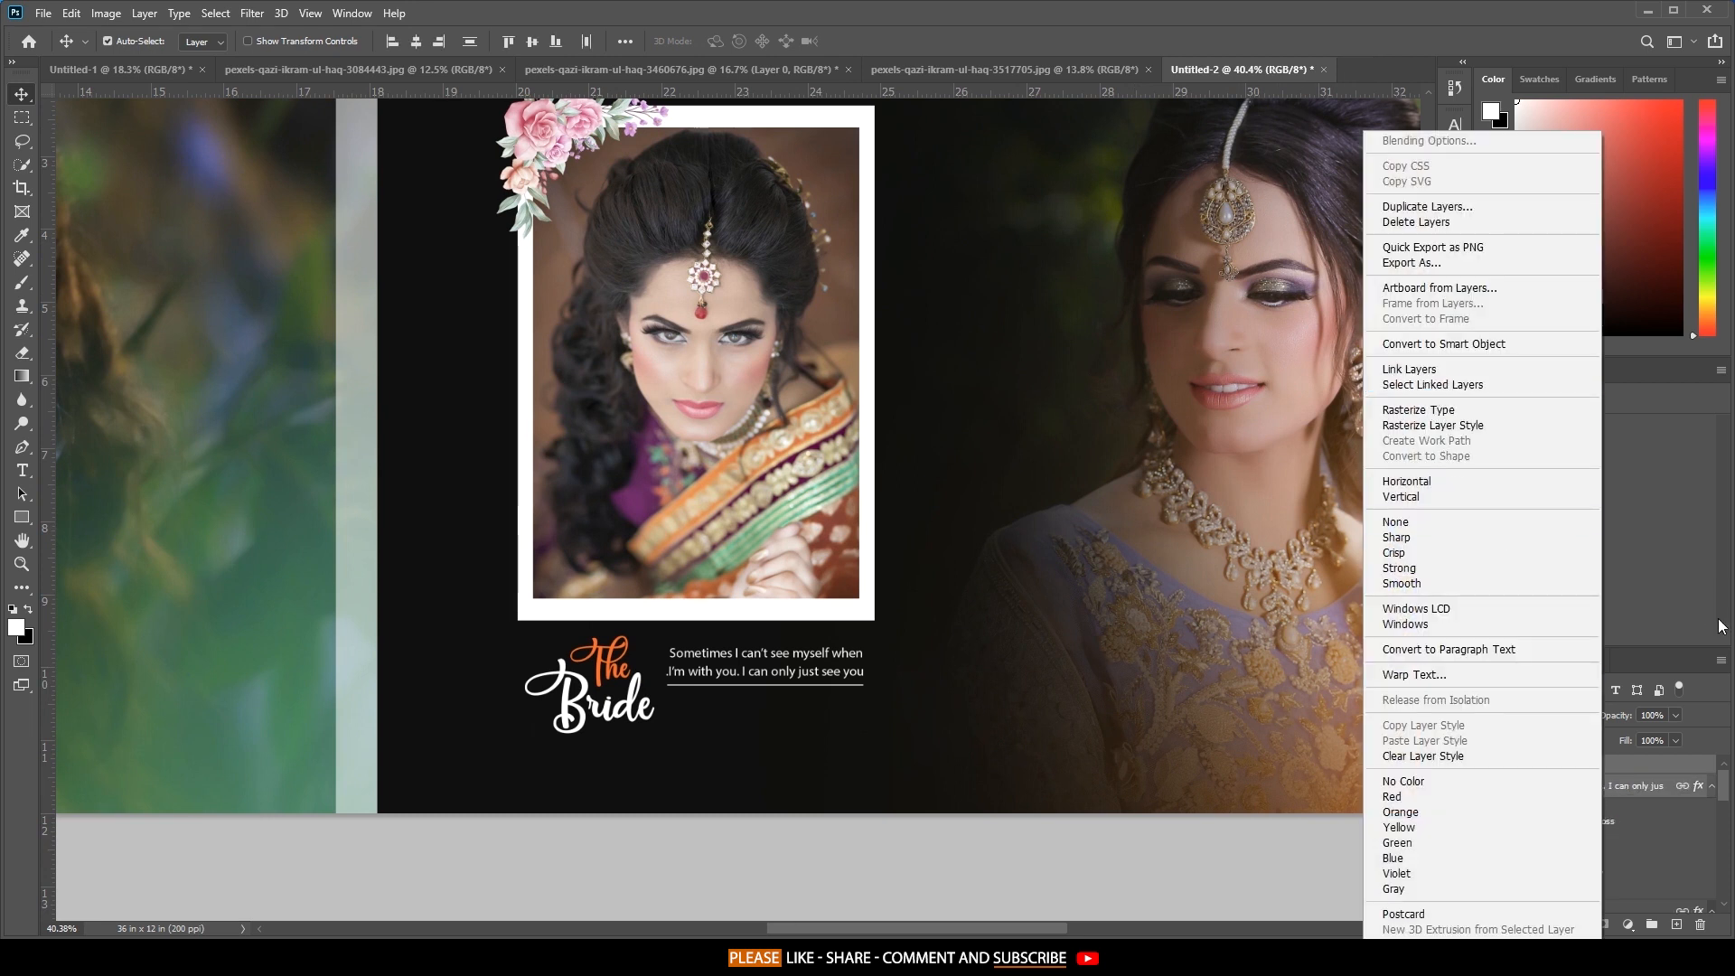
pyautogui.click(1726, 587)
pyautogui.click(1555, 925)
pyautogui.click(1554, 925)
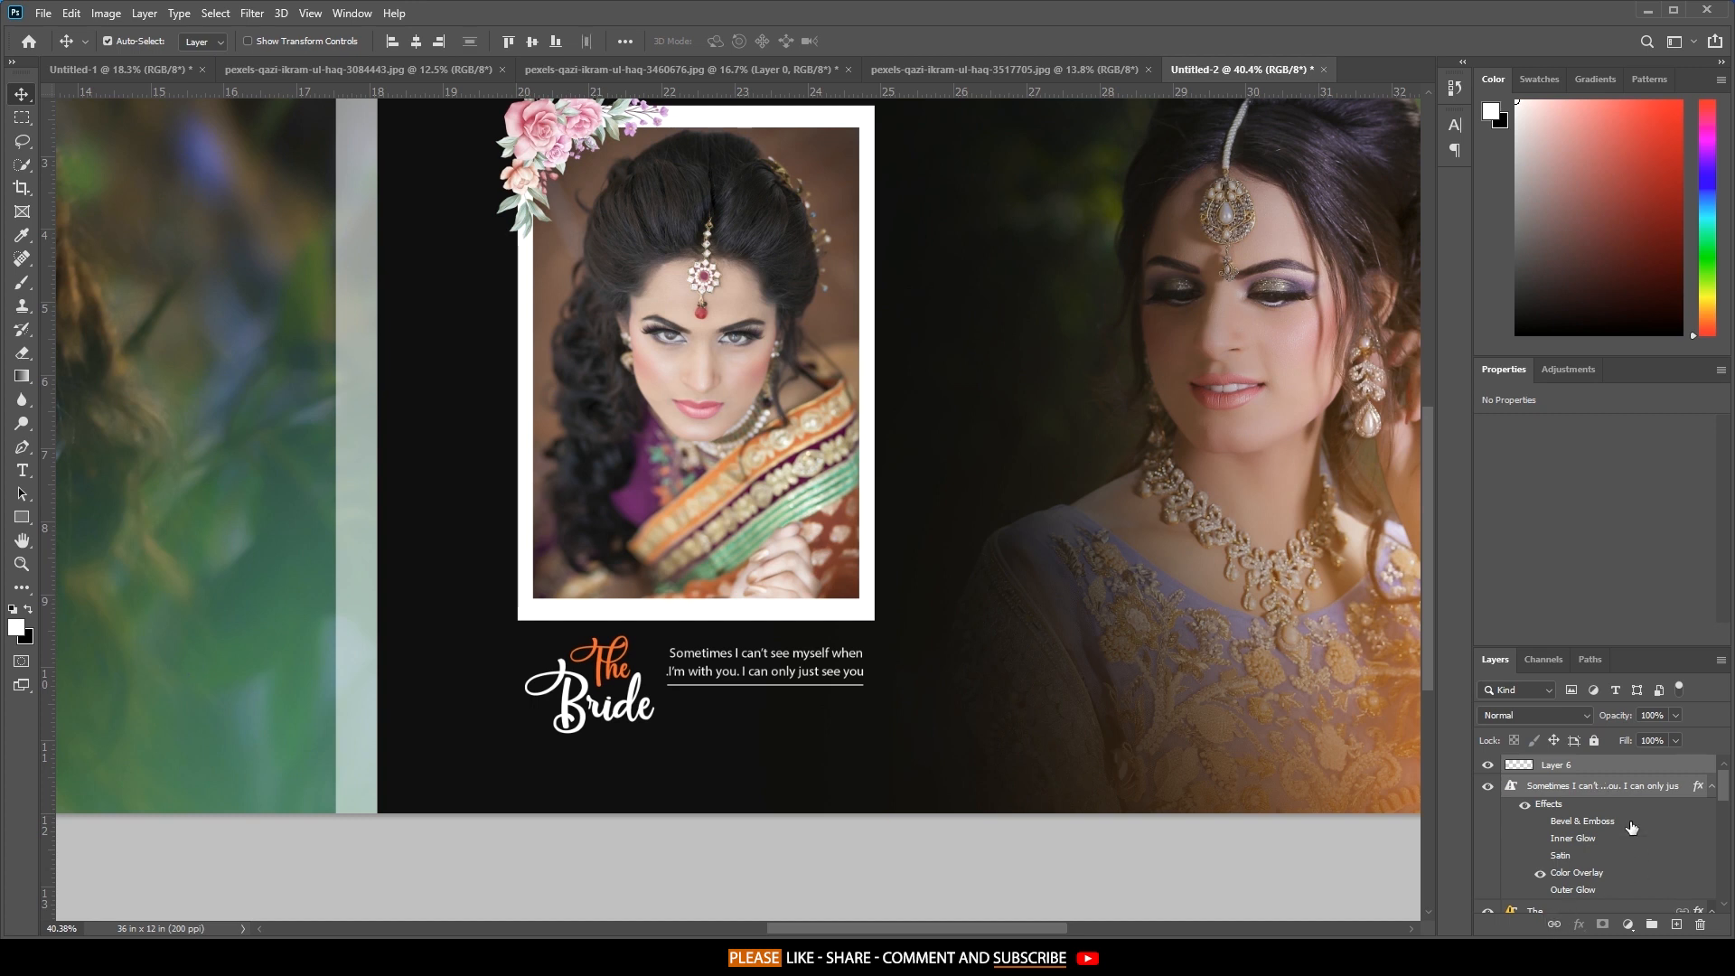
# Nudge the quote text and its underline down so they sit level with the word "Bride".
pyautogui.hotkey('shift', 'Down')
pyautogui.hotkey('shift', 'Down')
pyautogui.hotkey('shift', 'Down')
pyautogui.hotkey('shift', 'Down')
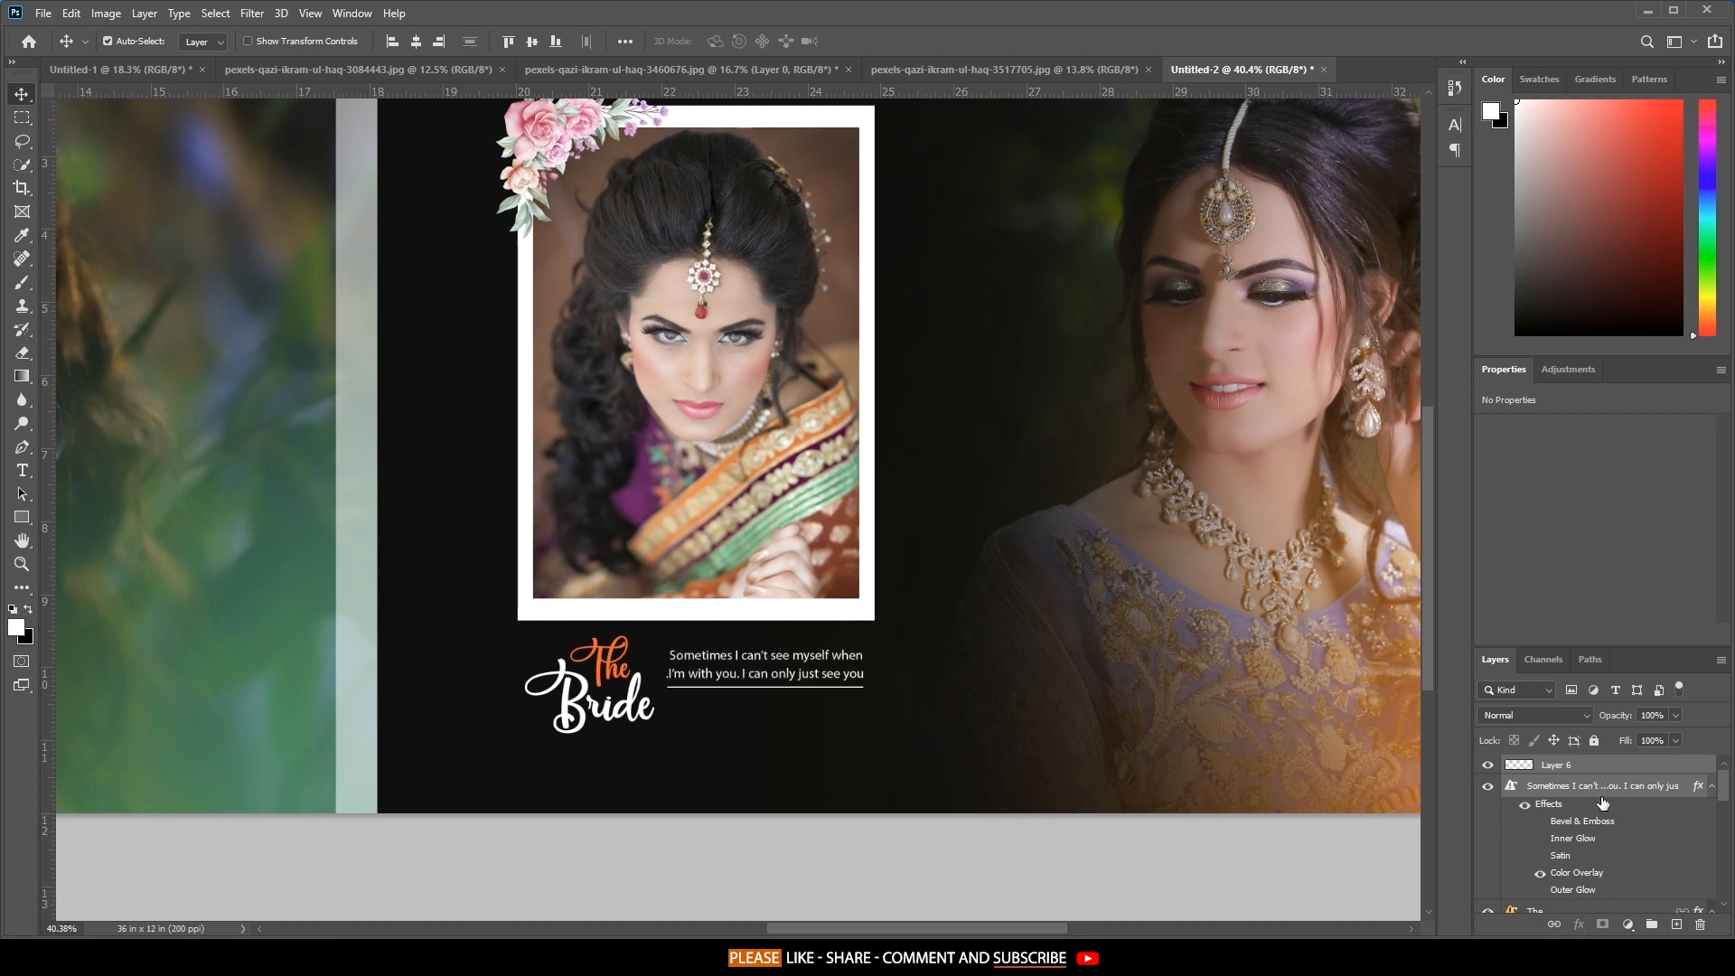
pyautogui.hotkey('shift', 'Down')
pyautogui.hotkey('shift', 'Down')
pyautogui.hotkey('shift', 'Down')
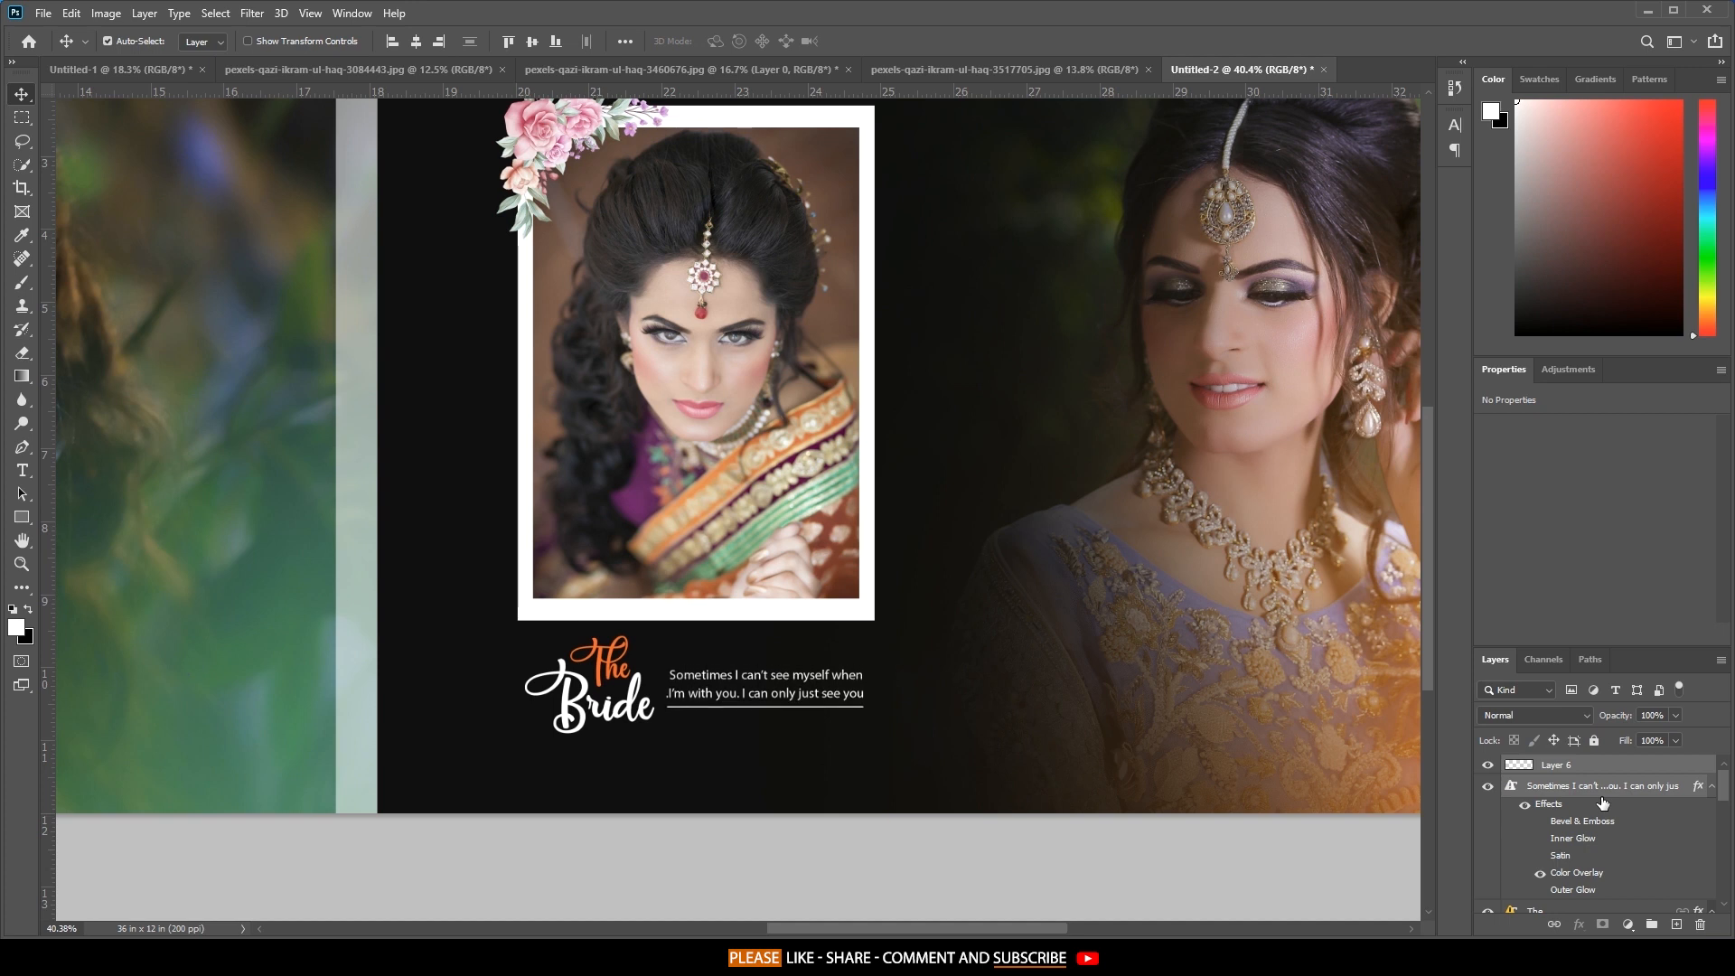
pyautogui.press('Down')
pyautogui.press('Down')
pyautogui.press('Down')
pyautogui.press('Down')
pyautogui.press('Down')
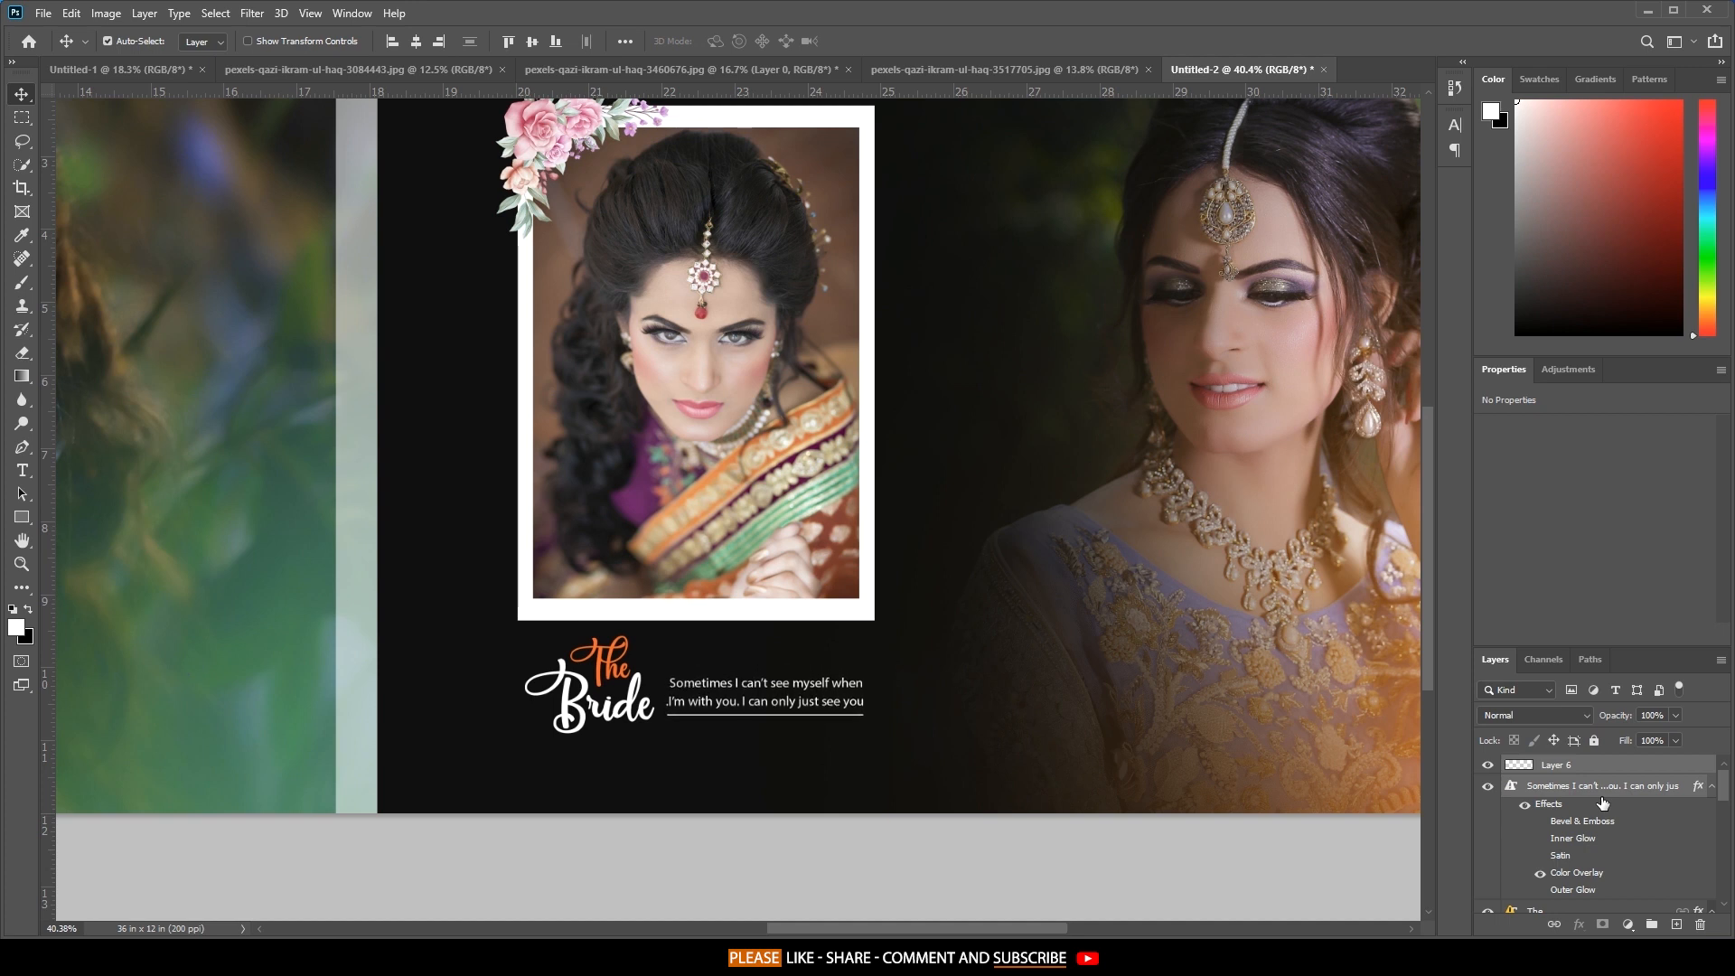
# Add a white bar about 4.17 x 0.46 in on a new layer along the top edge at the spread's upper-right corner.
pyautogui.scroll(-4, 930, 497)
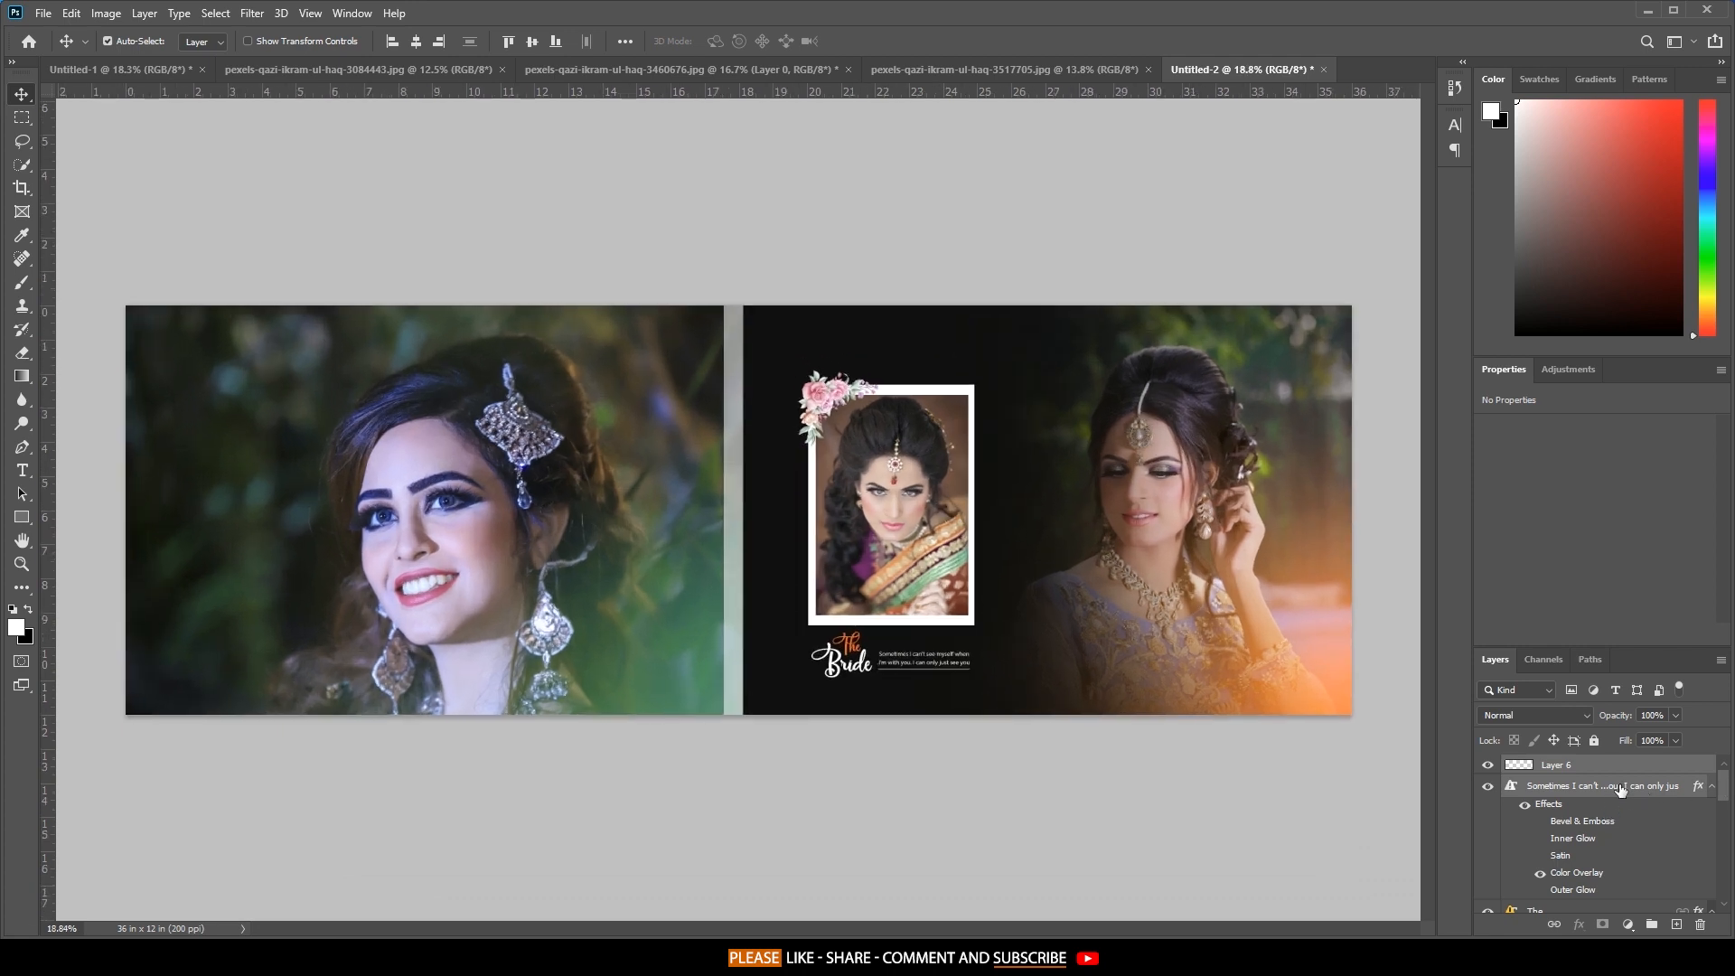
pyautogui.click(1632, 768)
pyautogui.click(1678, 925)
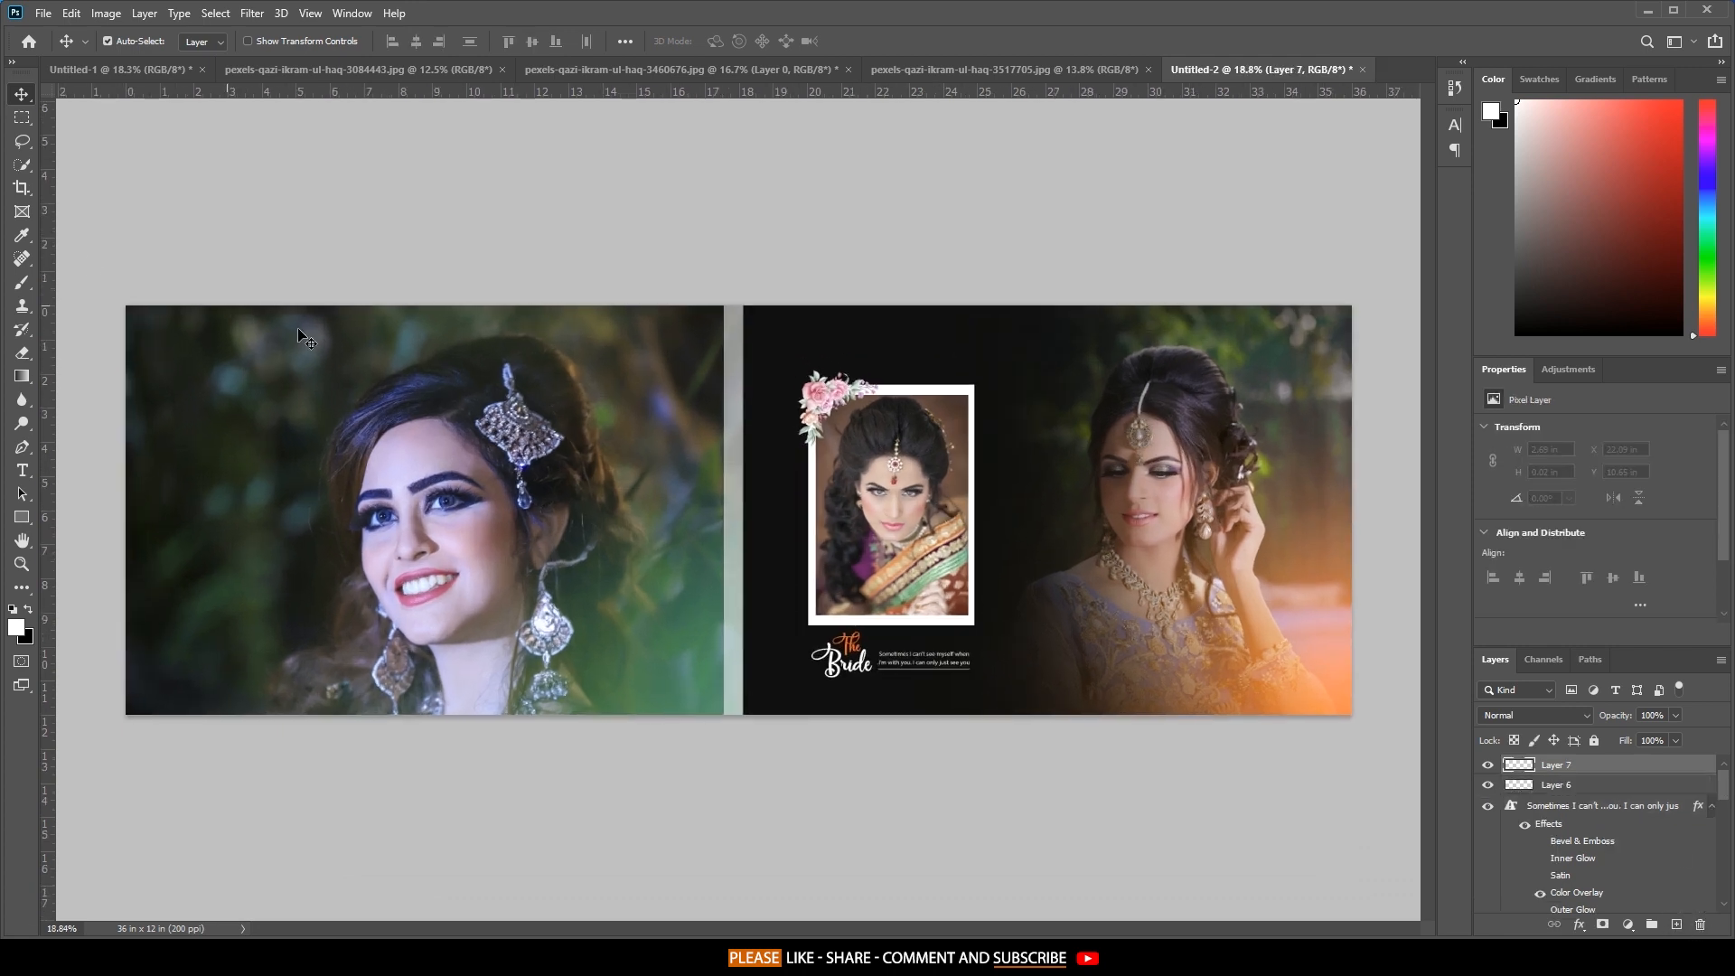
pyautogui.rightClick(23, 118)
pyautogui.click(99, 120)
pyautogui.moveTo(1211, 305); pyautogui.dragTo(1373, 319)
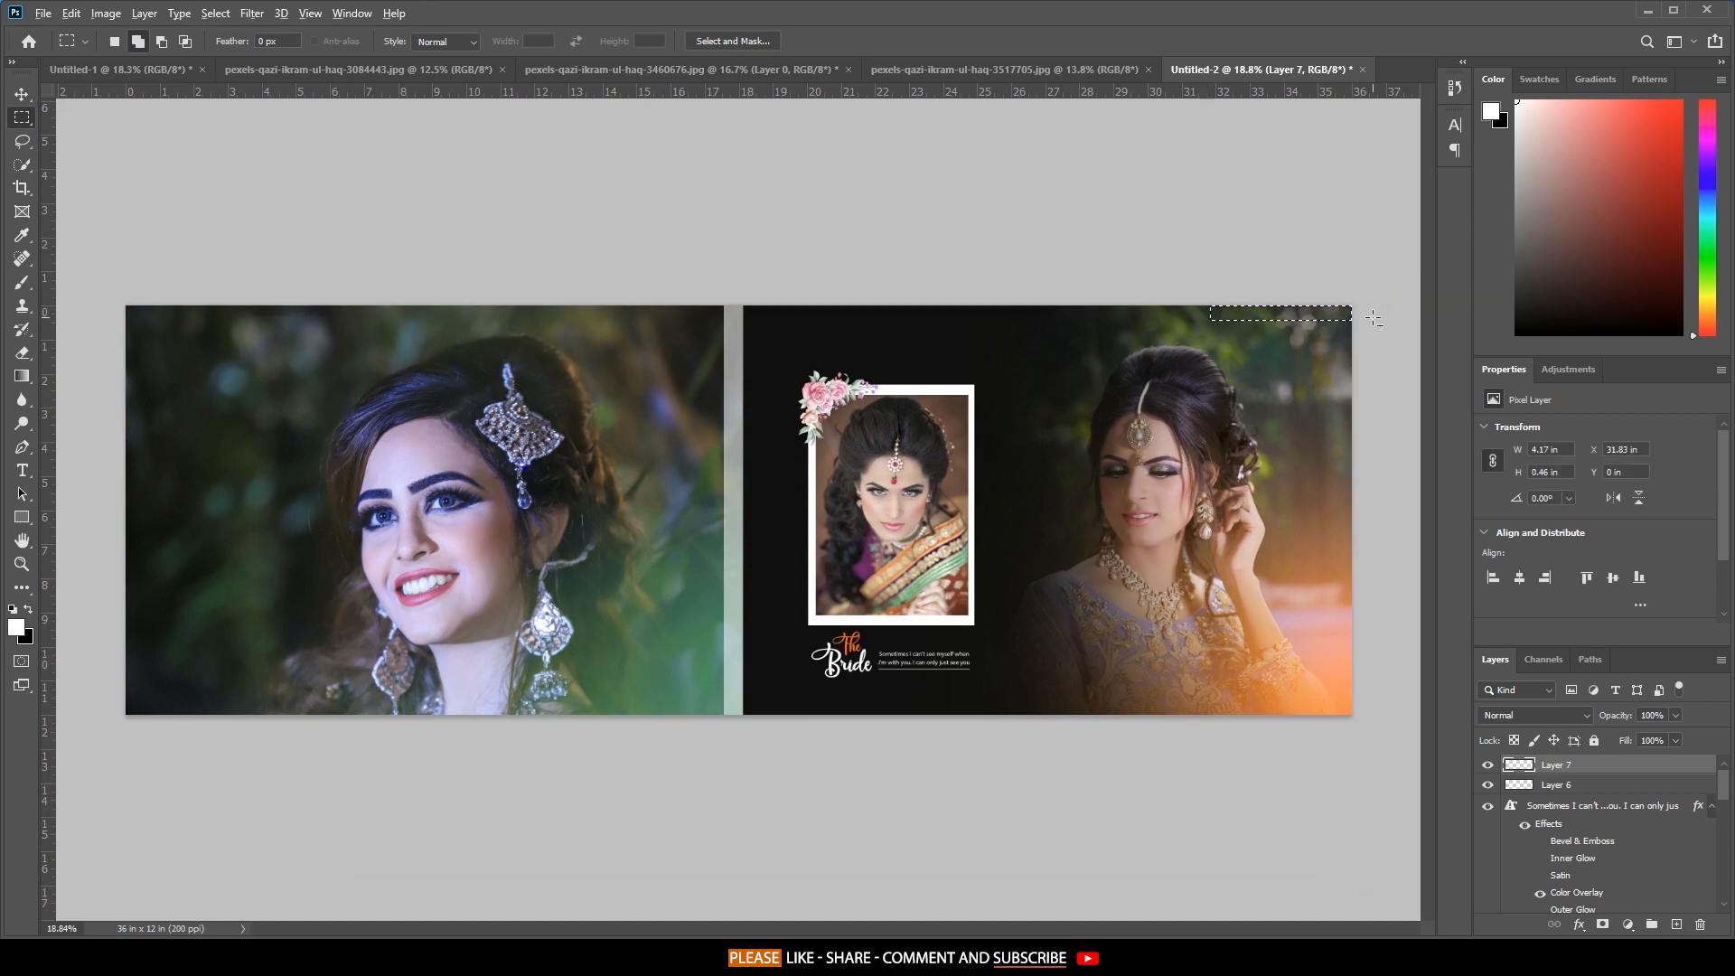
pyautogui.hotkey('alt', 'BackSpace')
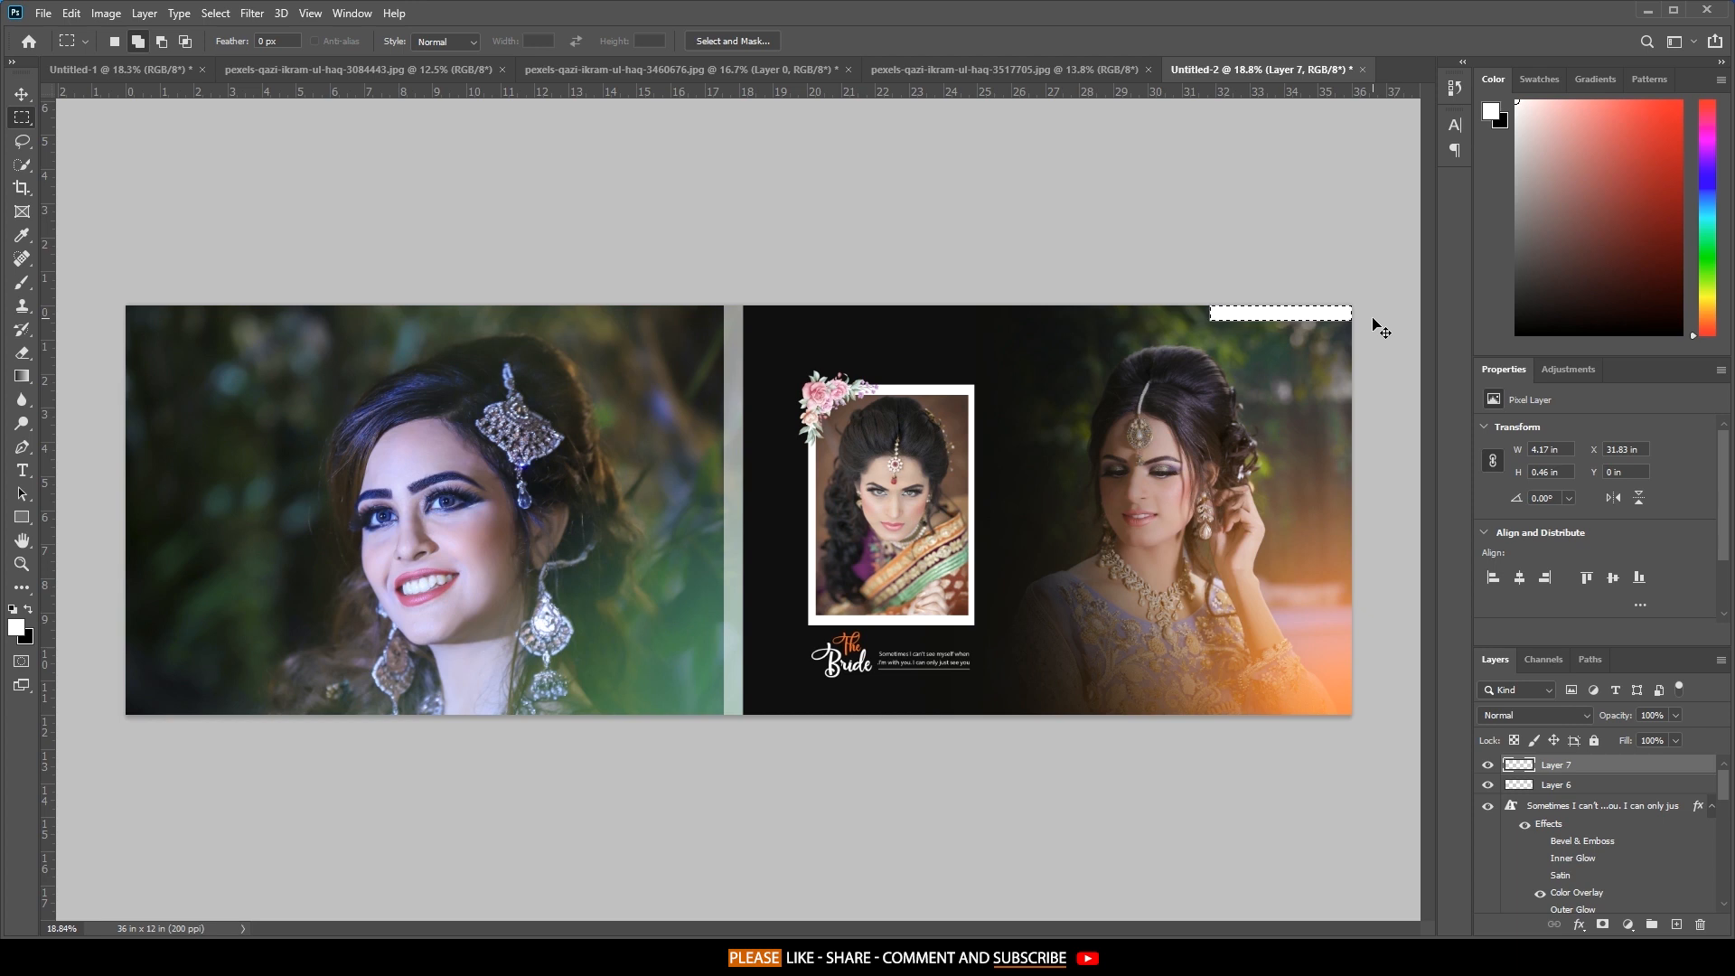
pyautogui.hotkey('ctrl', 't')
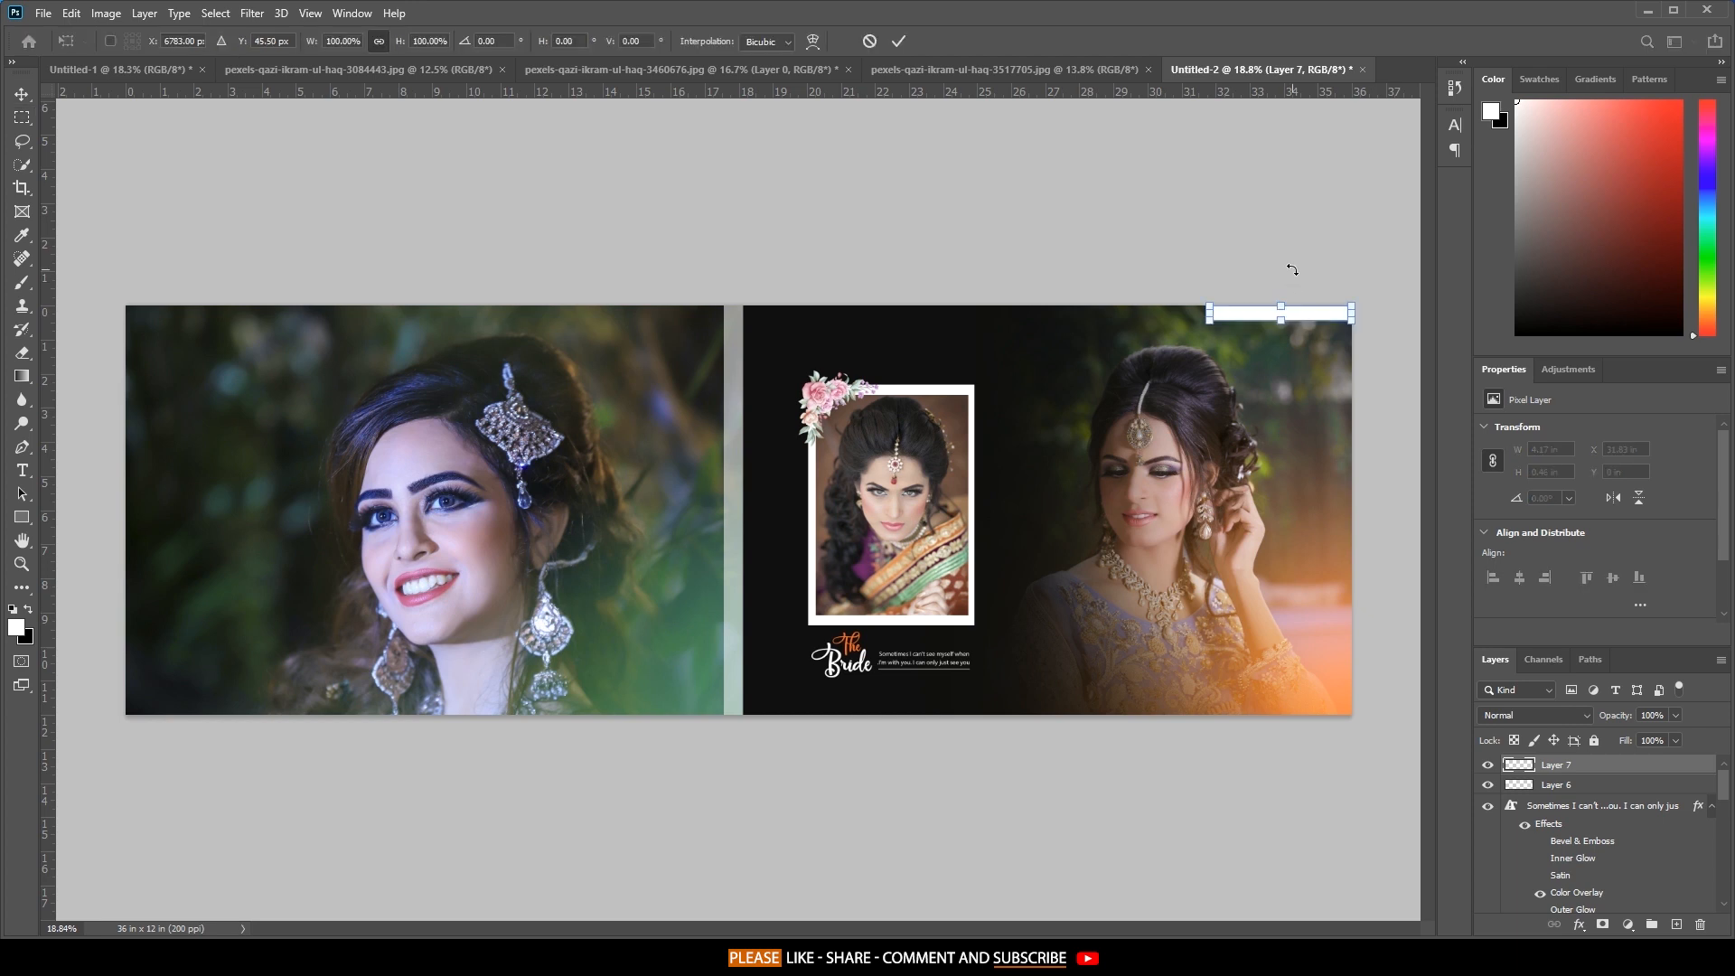
pyautogui.click(898, 41)
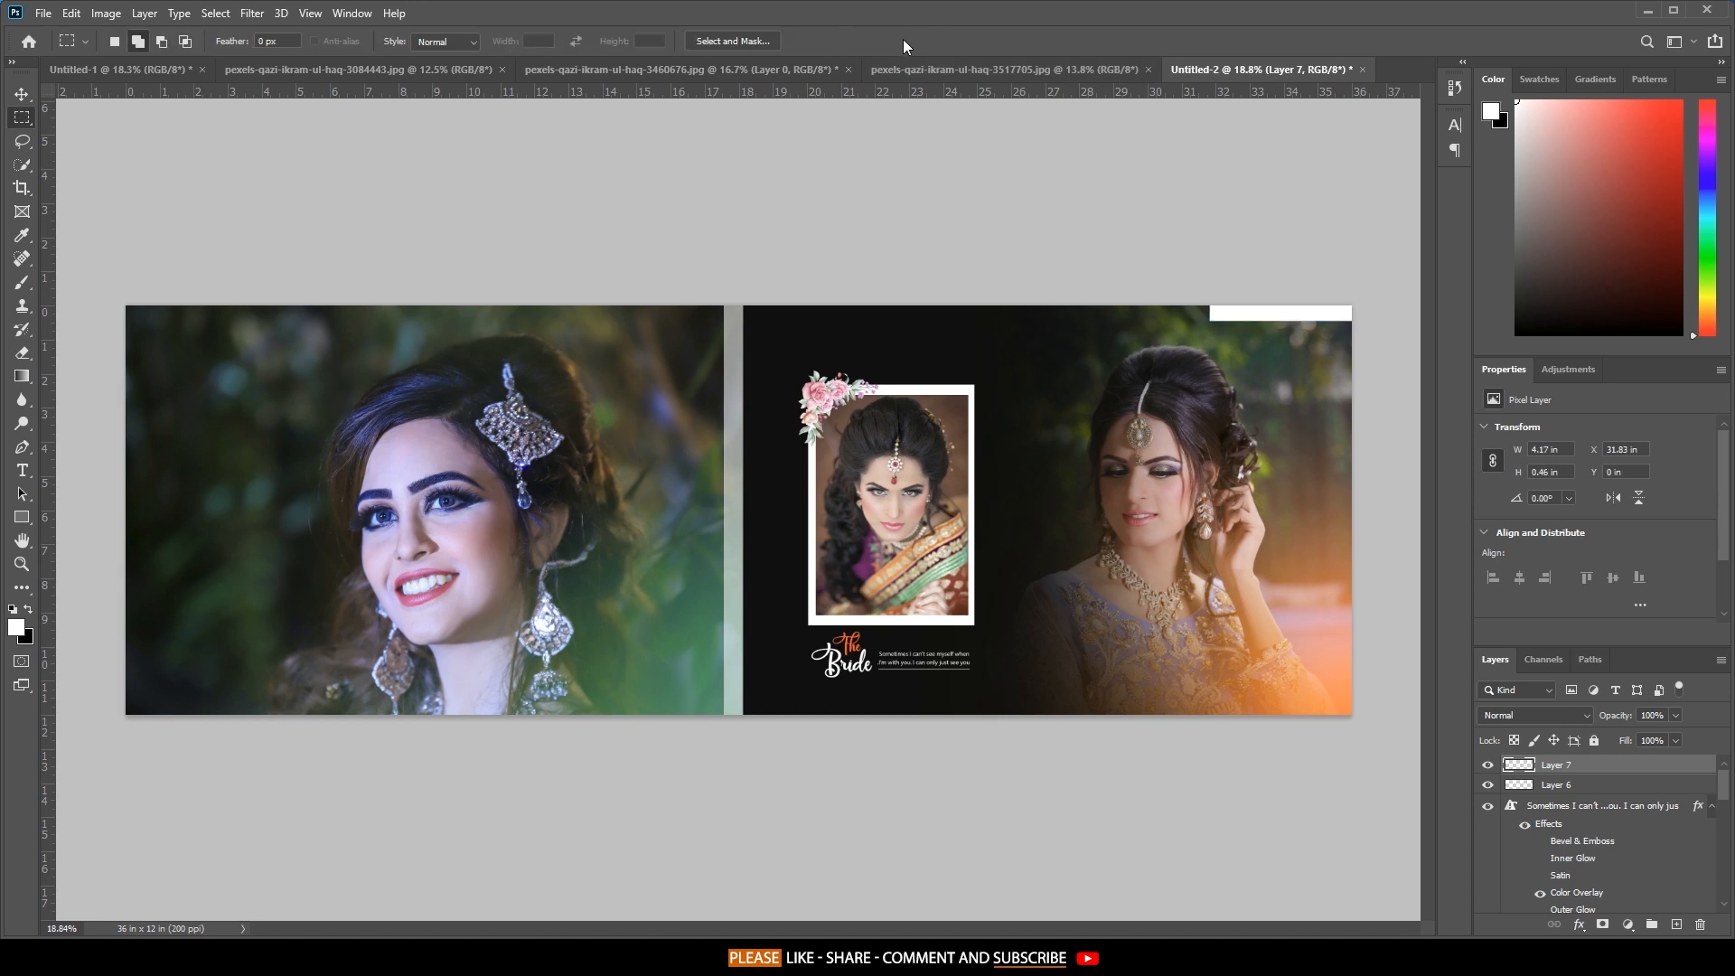
# Duplicate the white bar, rotate the copy 90° clockwise and place it along the spread's right edge below the original.
pyautogui.hotkey('ctrl', 'alt', 't')
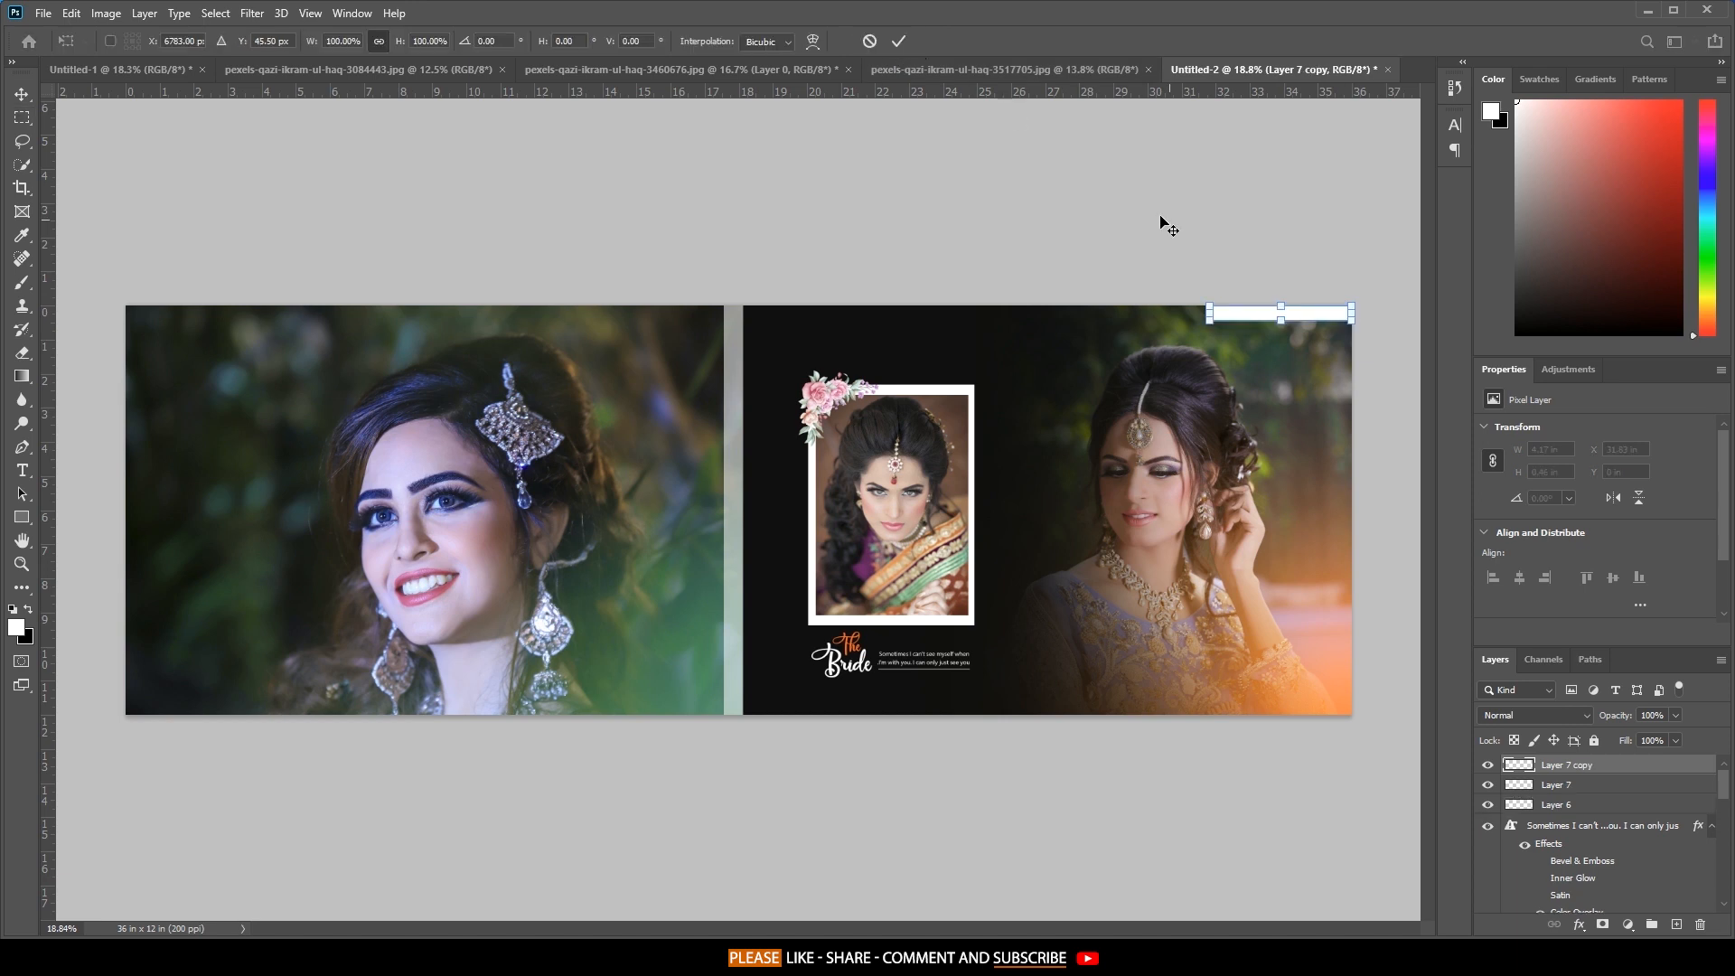
pyautogui.rightClick(1247, 366)
pyautogui.click(1283, 627)
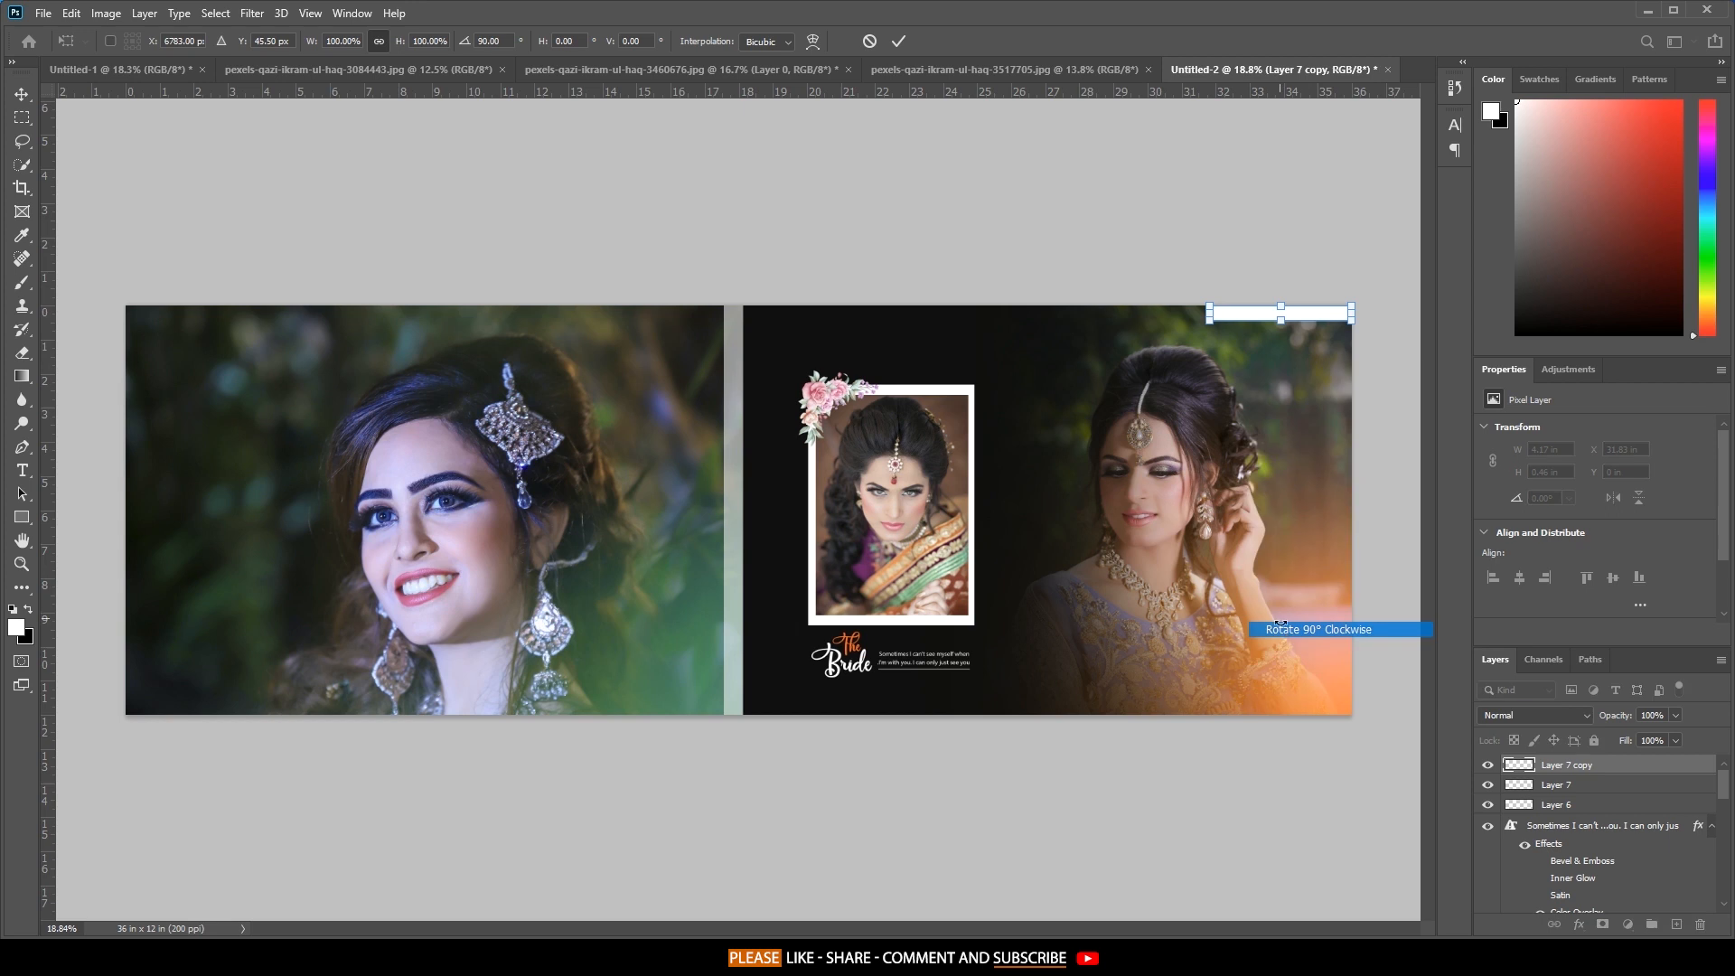
pyautogui.moveTo(1283, 351); pyautogui.dragTo(1344, 425)
pyautogui.press('Return')
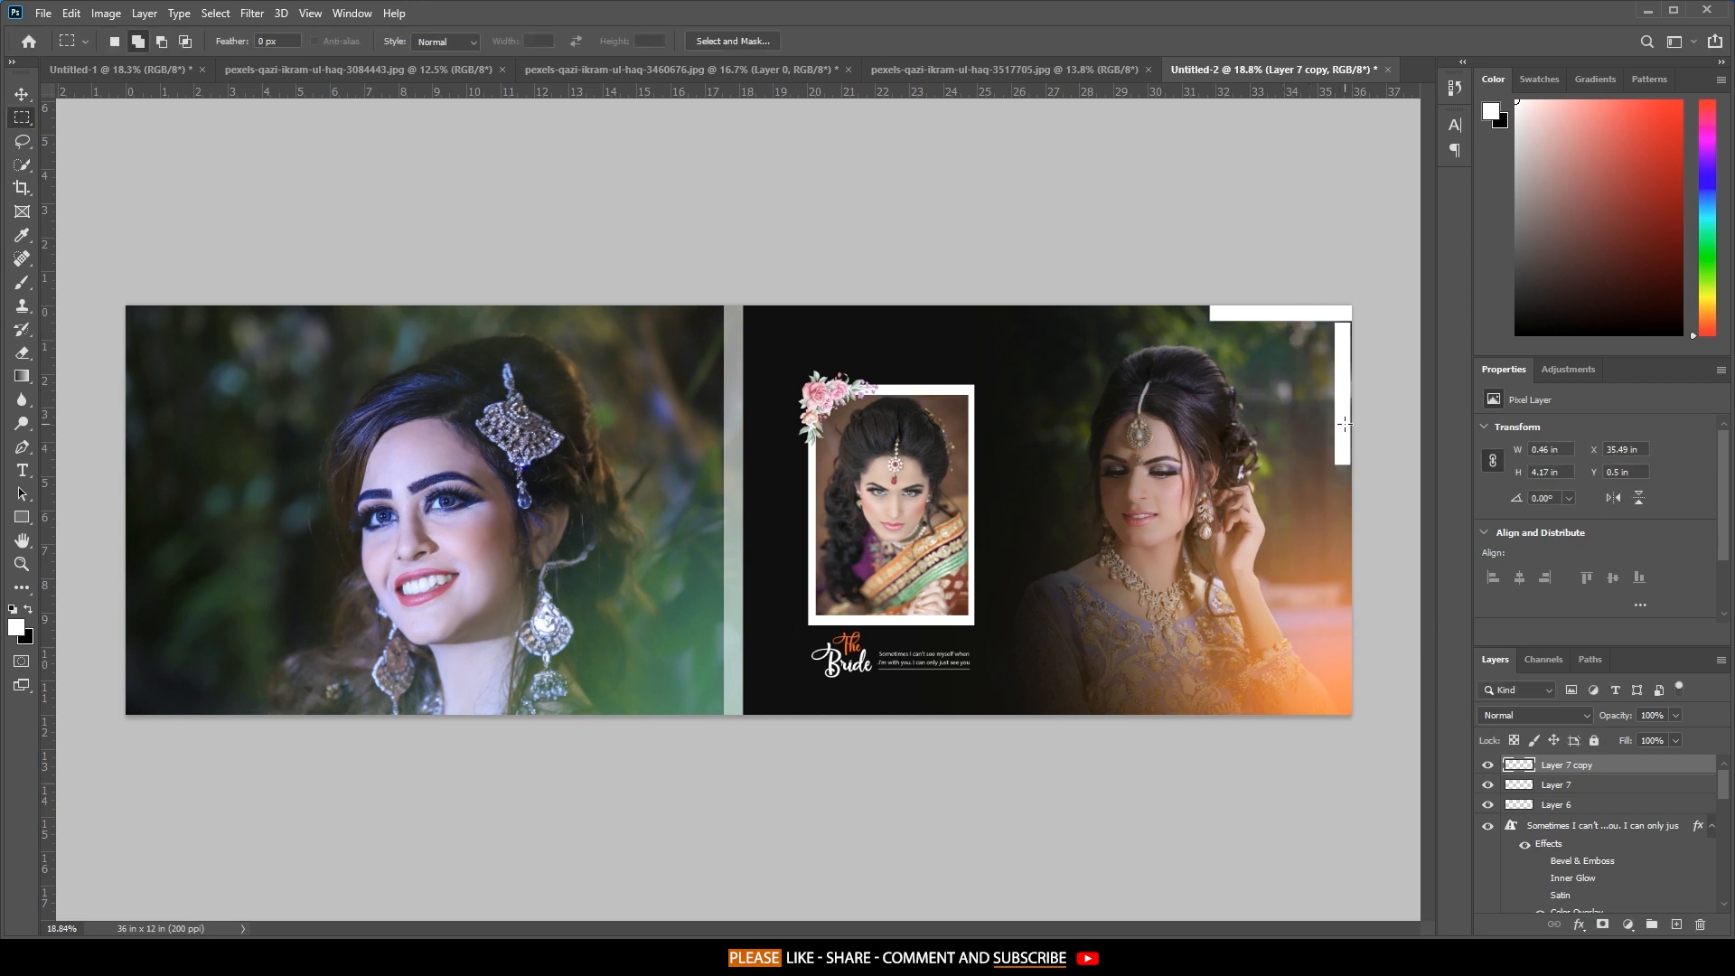
# Nudge the vertical bar to the right until it is flush with the spread's right edge.
pyautogui.click(23, 90)
pyautogui.press('Right')
pyautogui.press('Right')
pyautogui.press('Right')
pyautogui.press('Right')
pyautogui.press('Right')
pyautogui.press('Right')
pyautogui.press('Right')
pyautogui.press('Right')
pyautogui.press('Right')
pyautogui.press('Right')
pyautogui.press('Right')
pyautogui.press('Right')
pyautogui.press('Right')
pyautogui.press('Right')
pyautogui.press('Right')
pyautogui.press('Right')
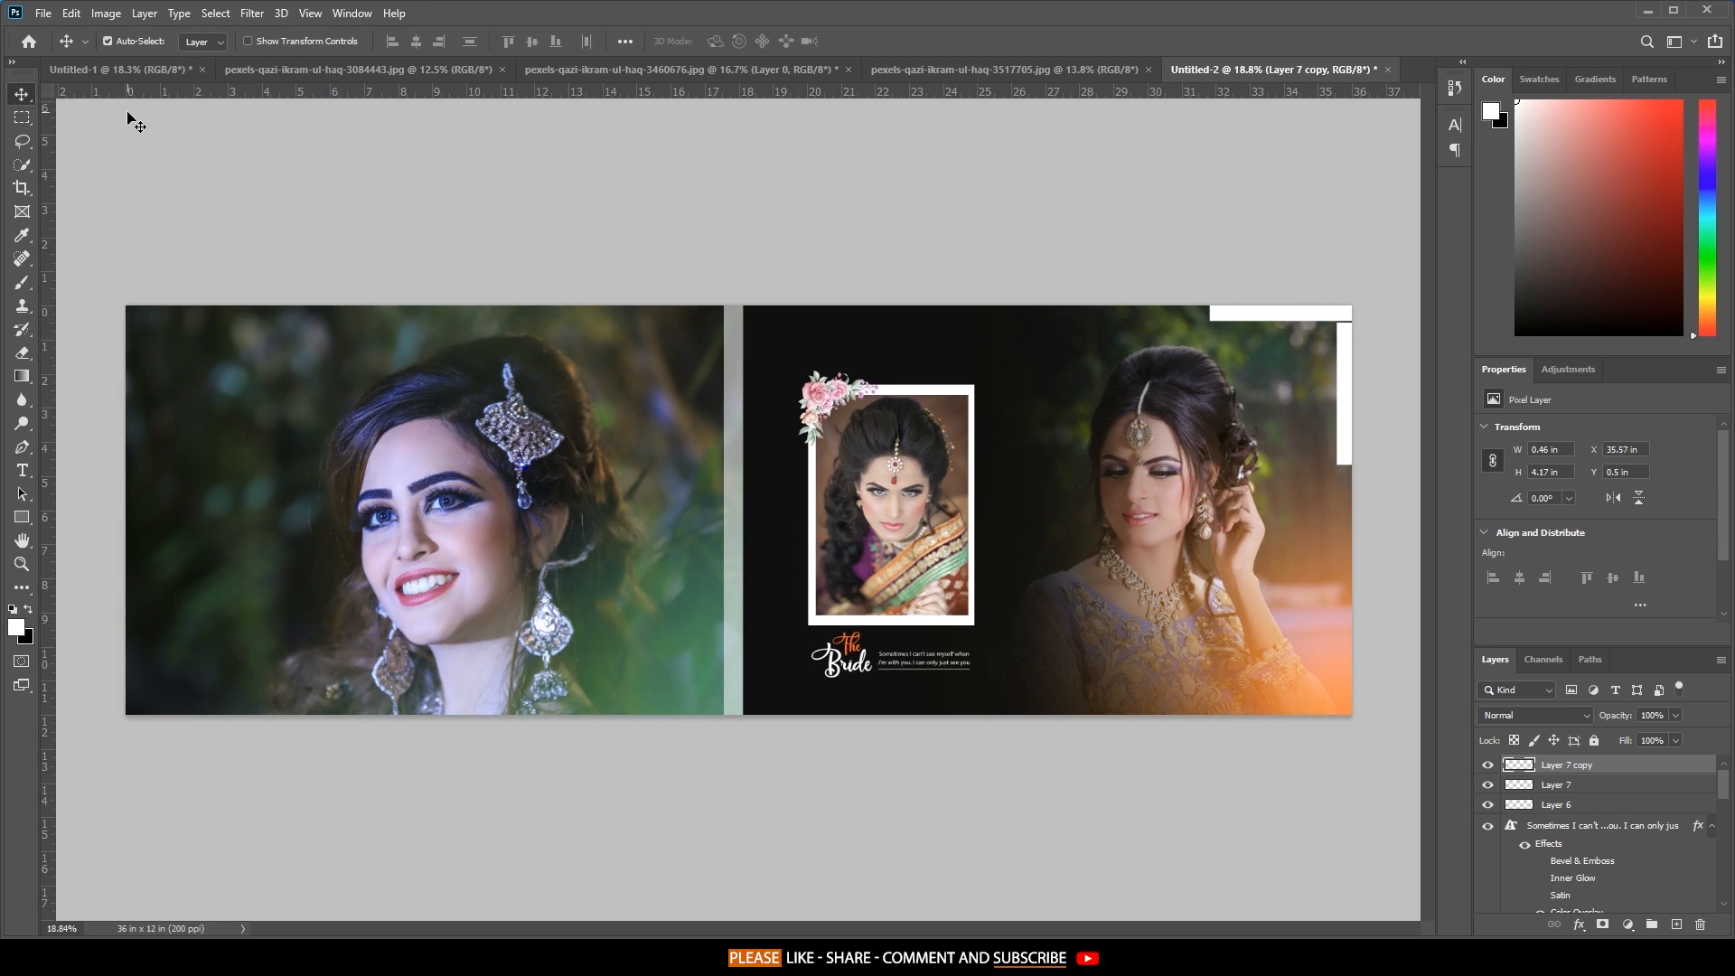
# Merge the two corner bars into one layer and set its blending mode to Overlay.
pyautogui.keyDown('shift'); pyautogui.click(1571, 791); pyautogui.keyUp('shift')
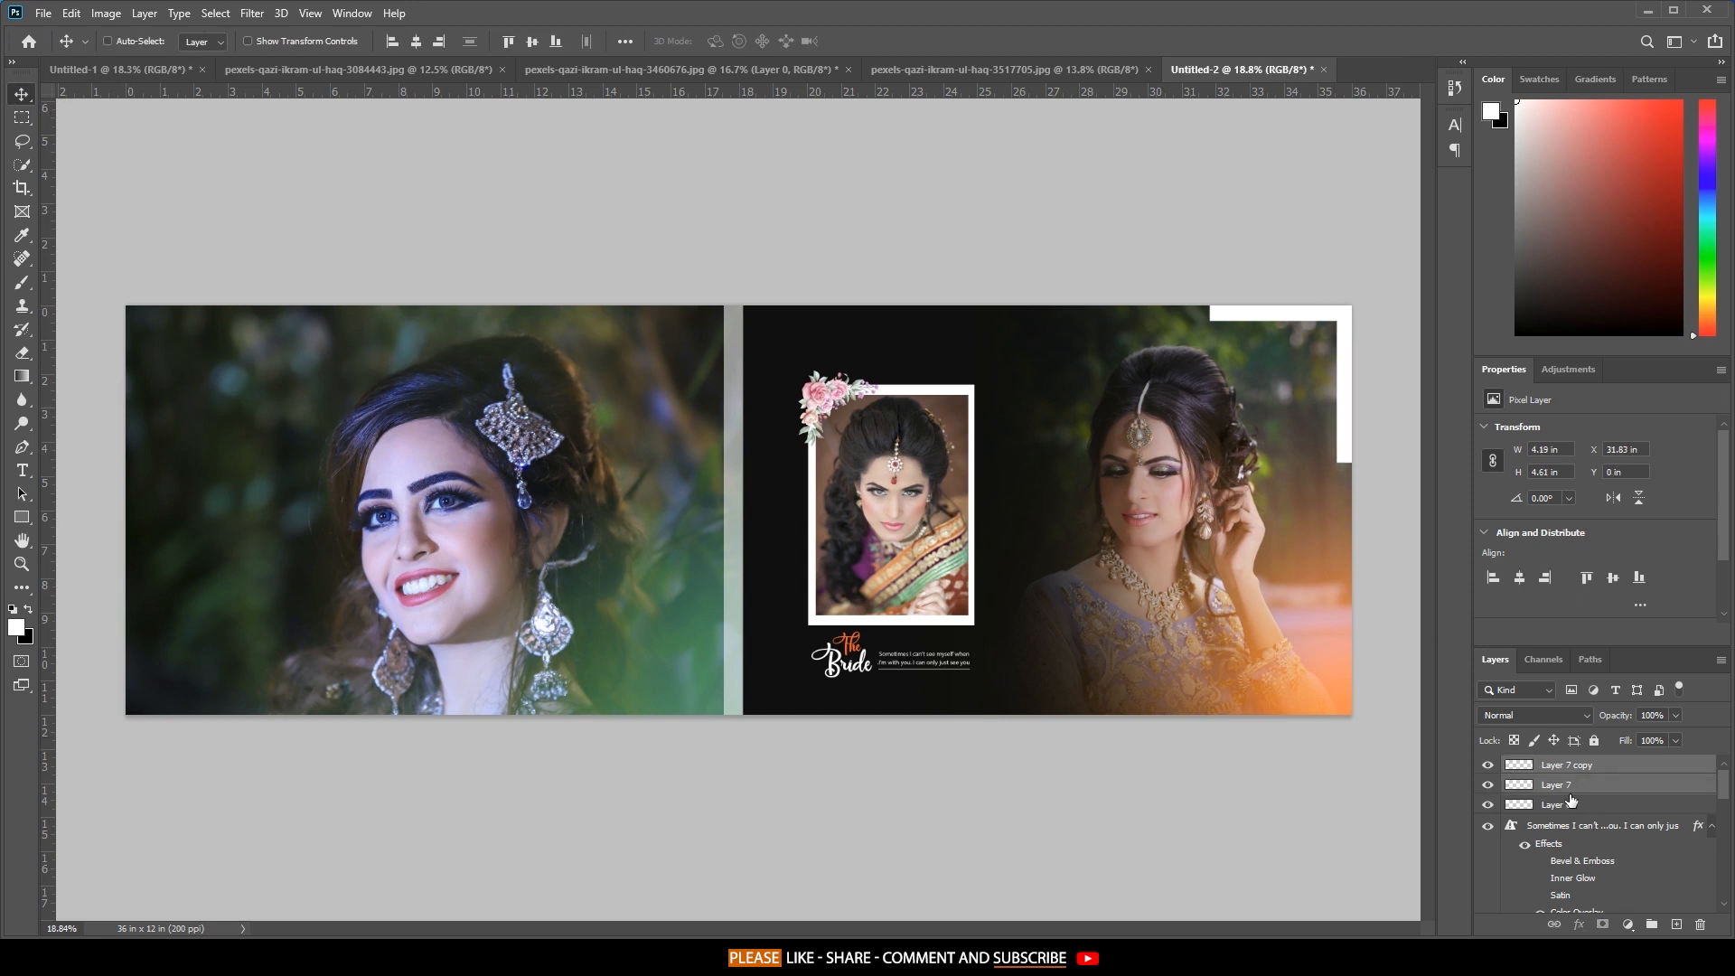
pyautogui.hotkey('ctrl', 'e')
pyautogui.click(1539, 723)
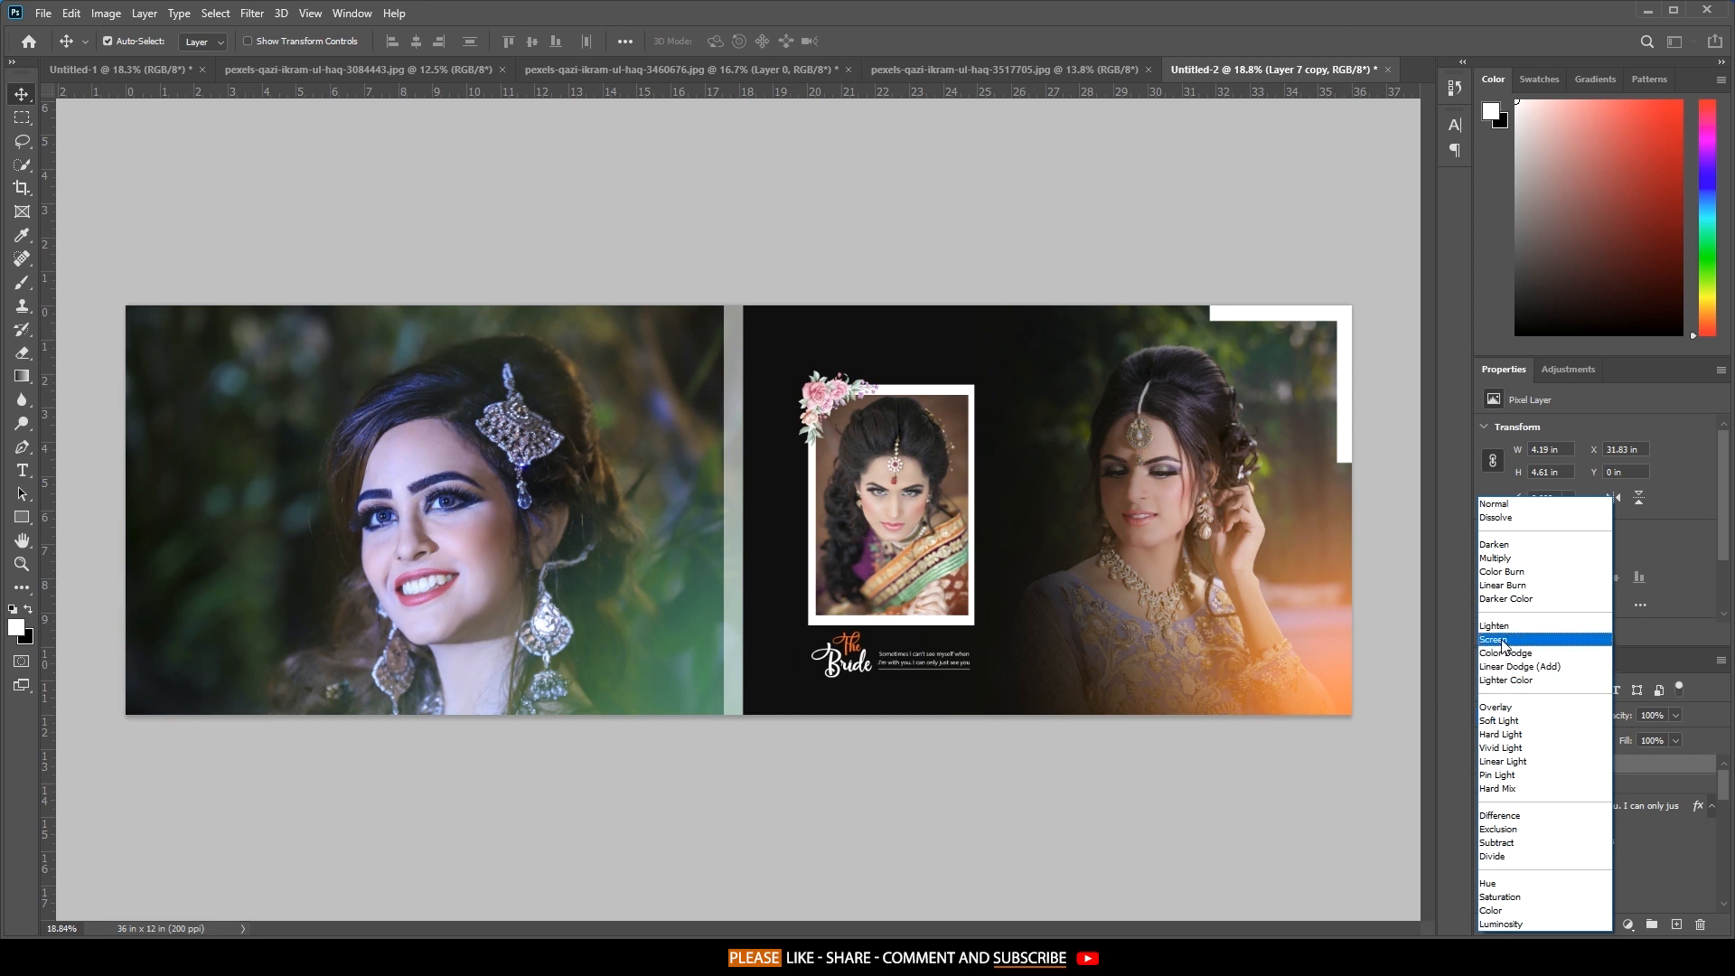
pyautogui.click(1505, 712)
# Change the canvas surround color to a darker gray.
pyautogui.rightClick(1301, 251)
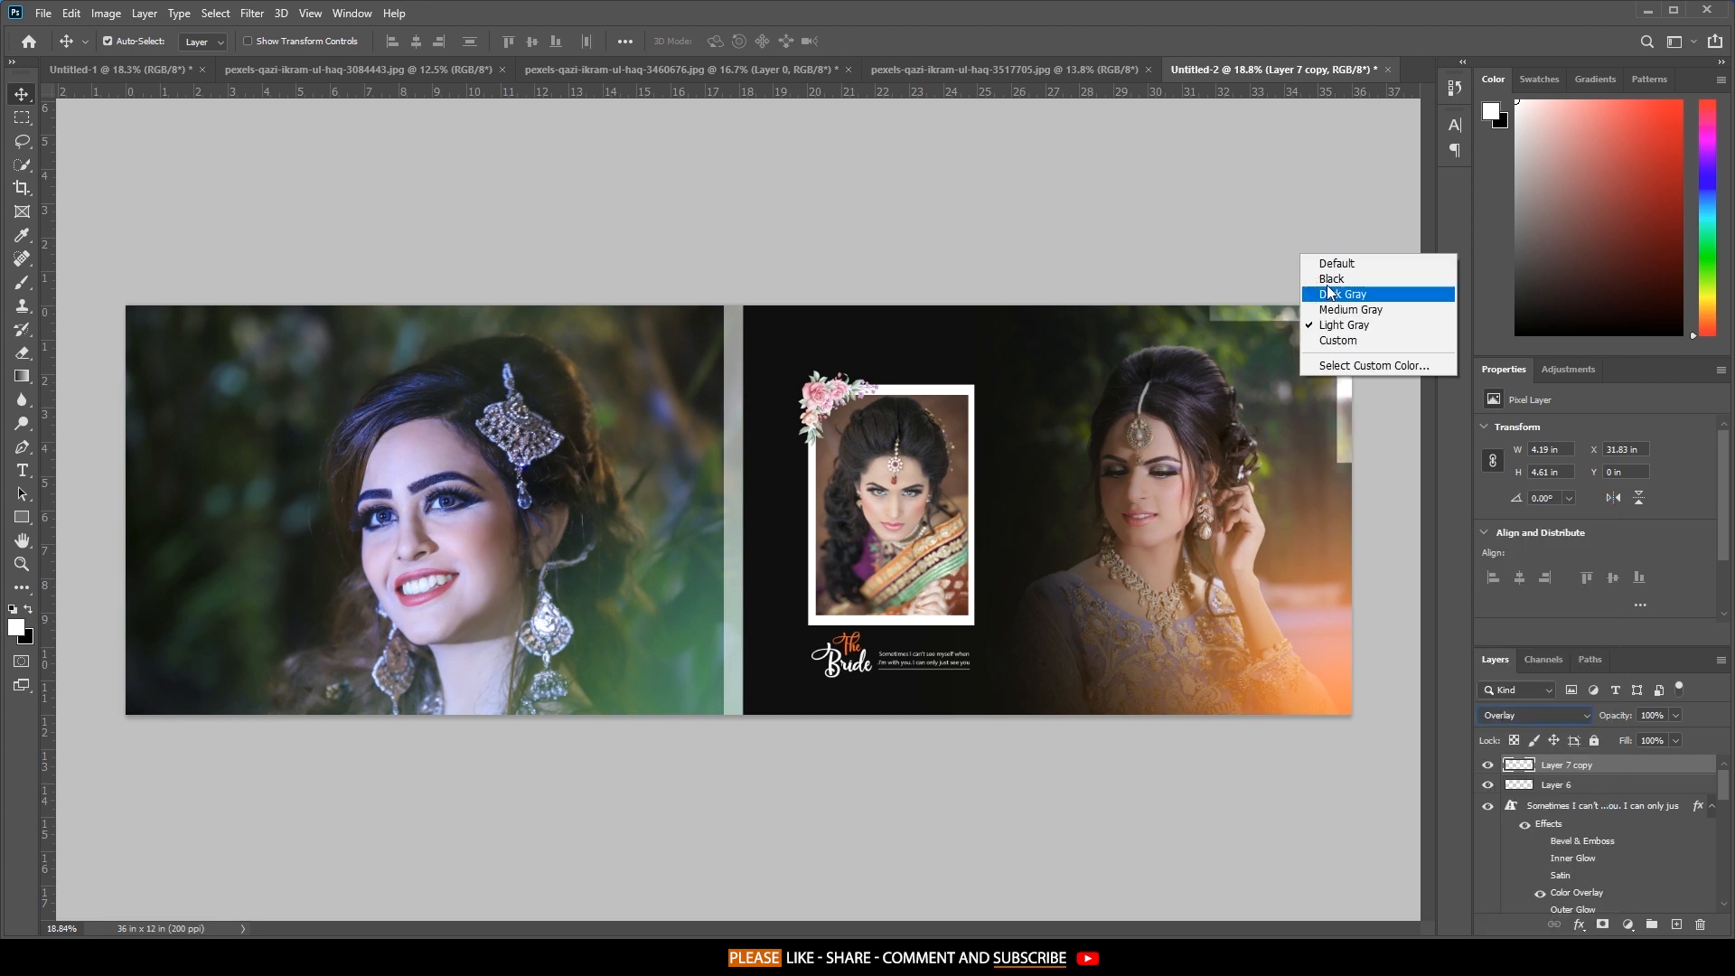
pyautogui.click(1321, 257)
pyautogui.rightClick(1337, 211)
pyautogui.click(1130, 197)
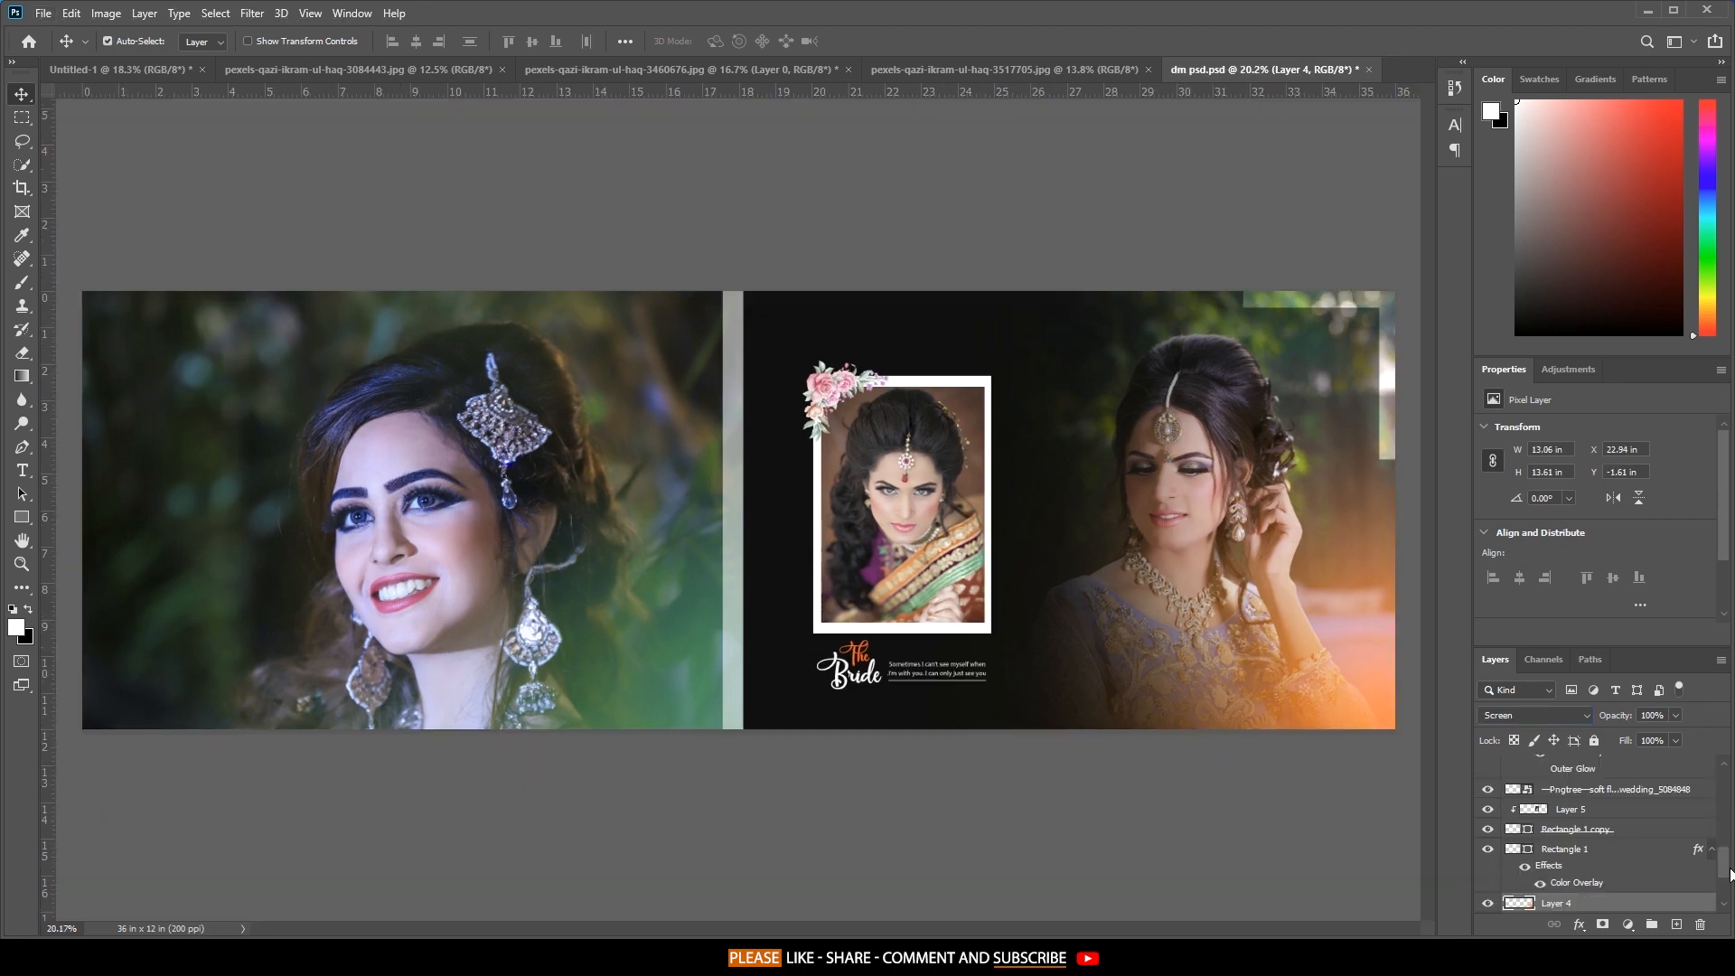
# Set the blending mode of both large portraits, Layer 1 and Layer 3, to Luminosity.
pyautogui.moveTo(1731, 874); pyautogui.dragTo(1722, 895)
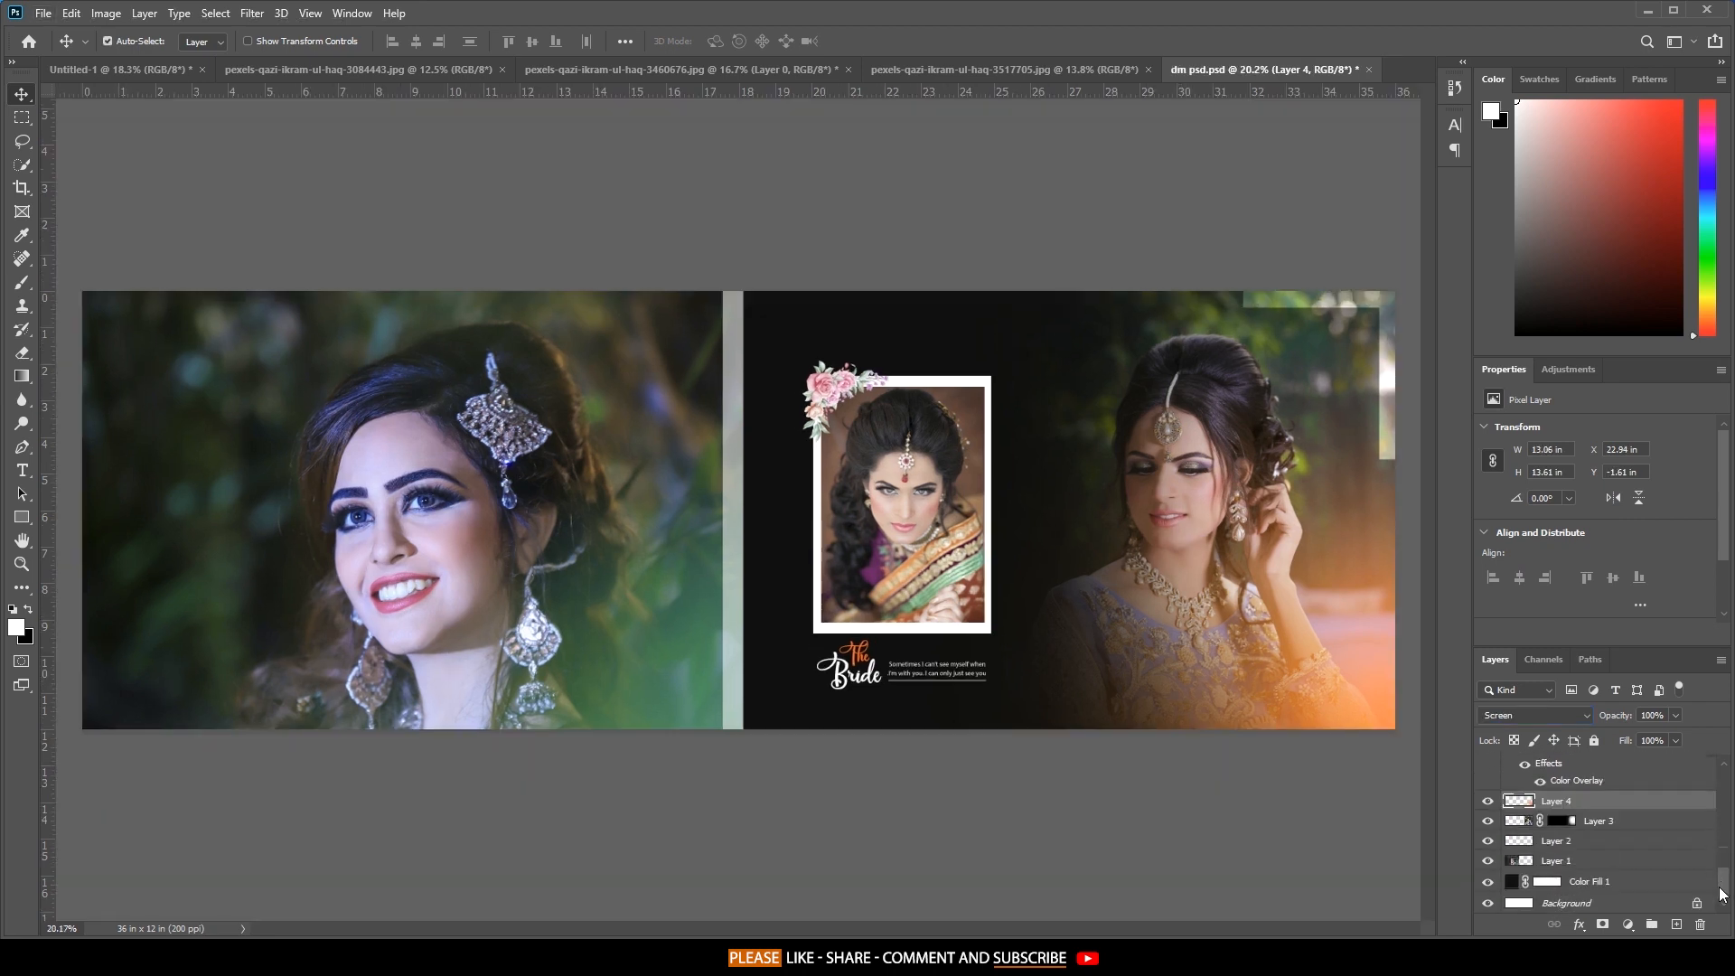
pyautogui.click(1554, 866)
pyautogui.click(1536, 715)
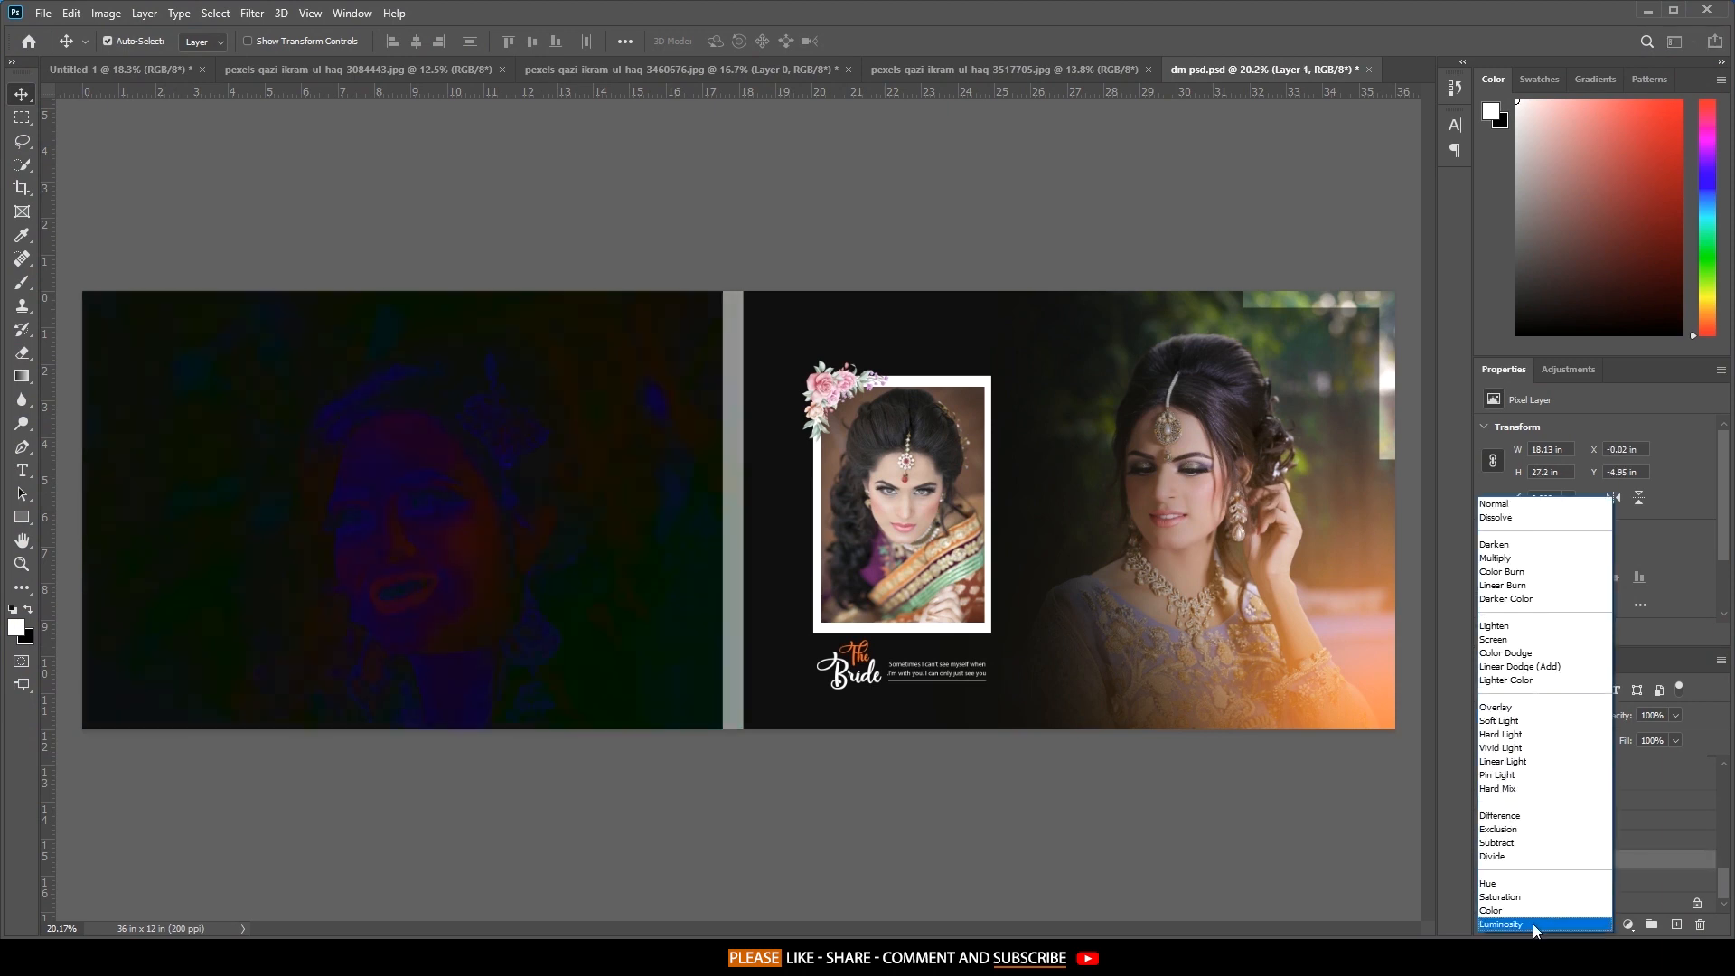
pyautogui.click(1531, 923)
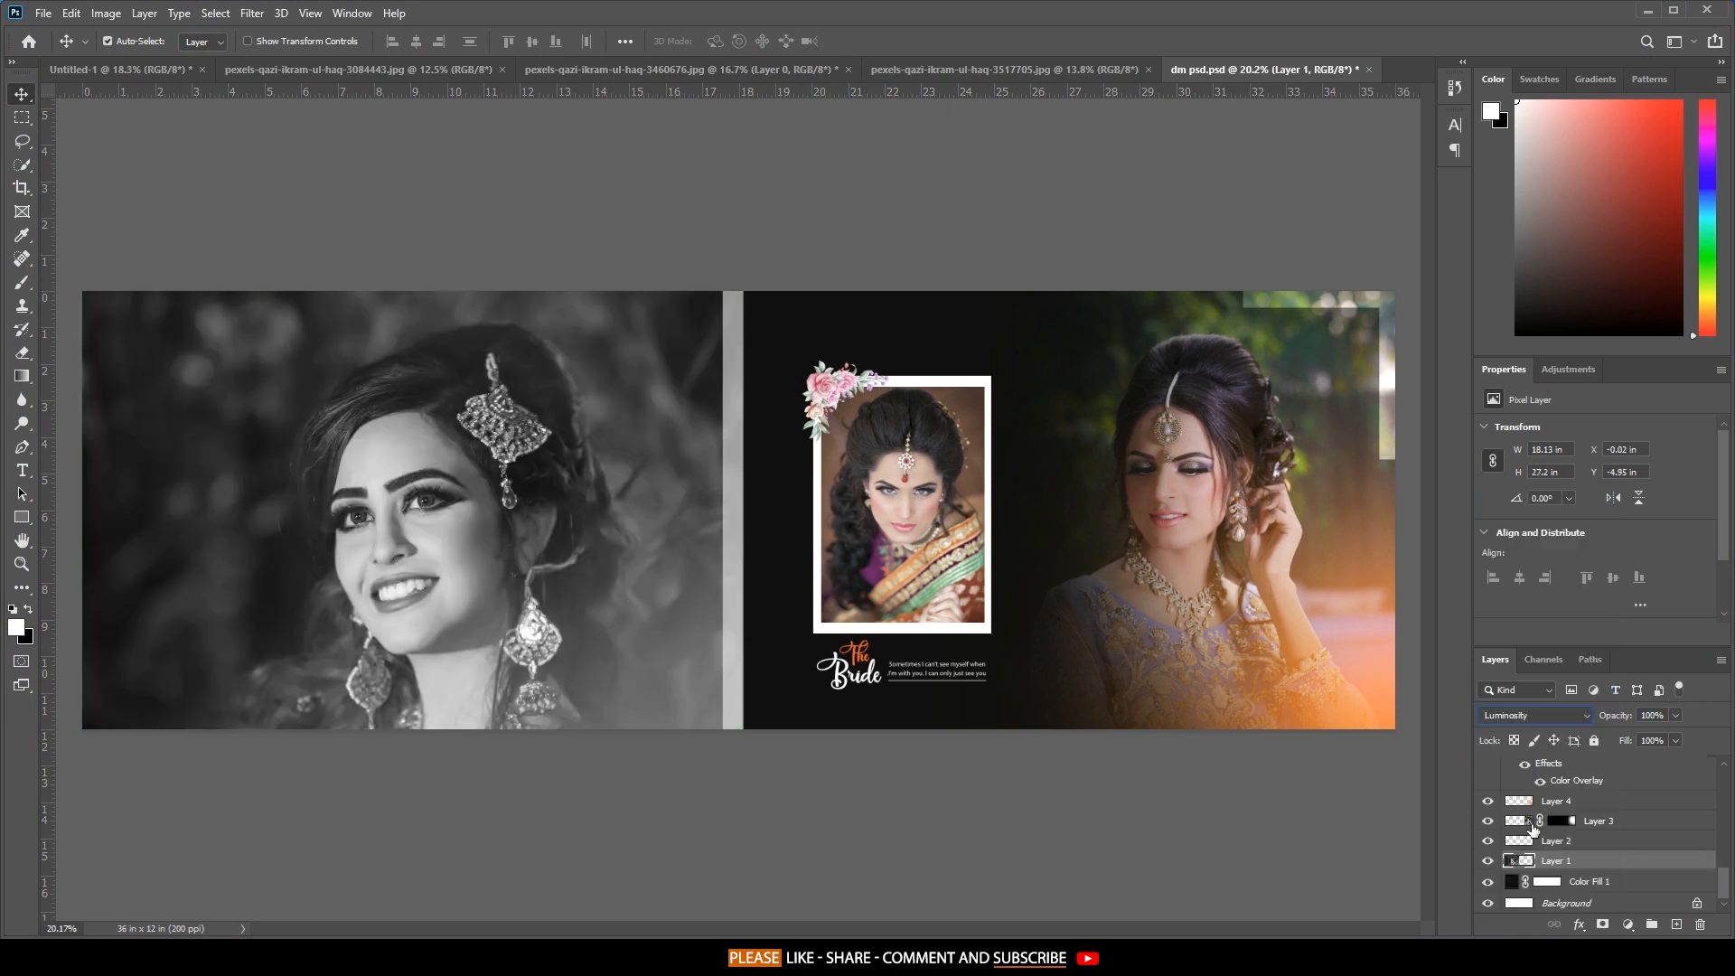
pyautogui.click(1533, 822)
pyautogui.click(1537, 715)
pyautogui.click(1537, 924)
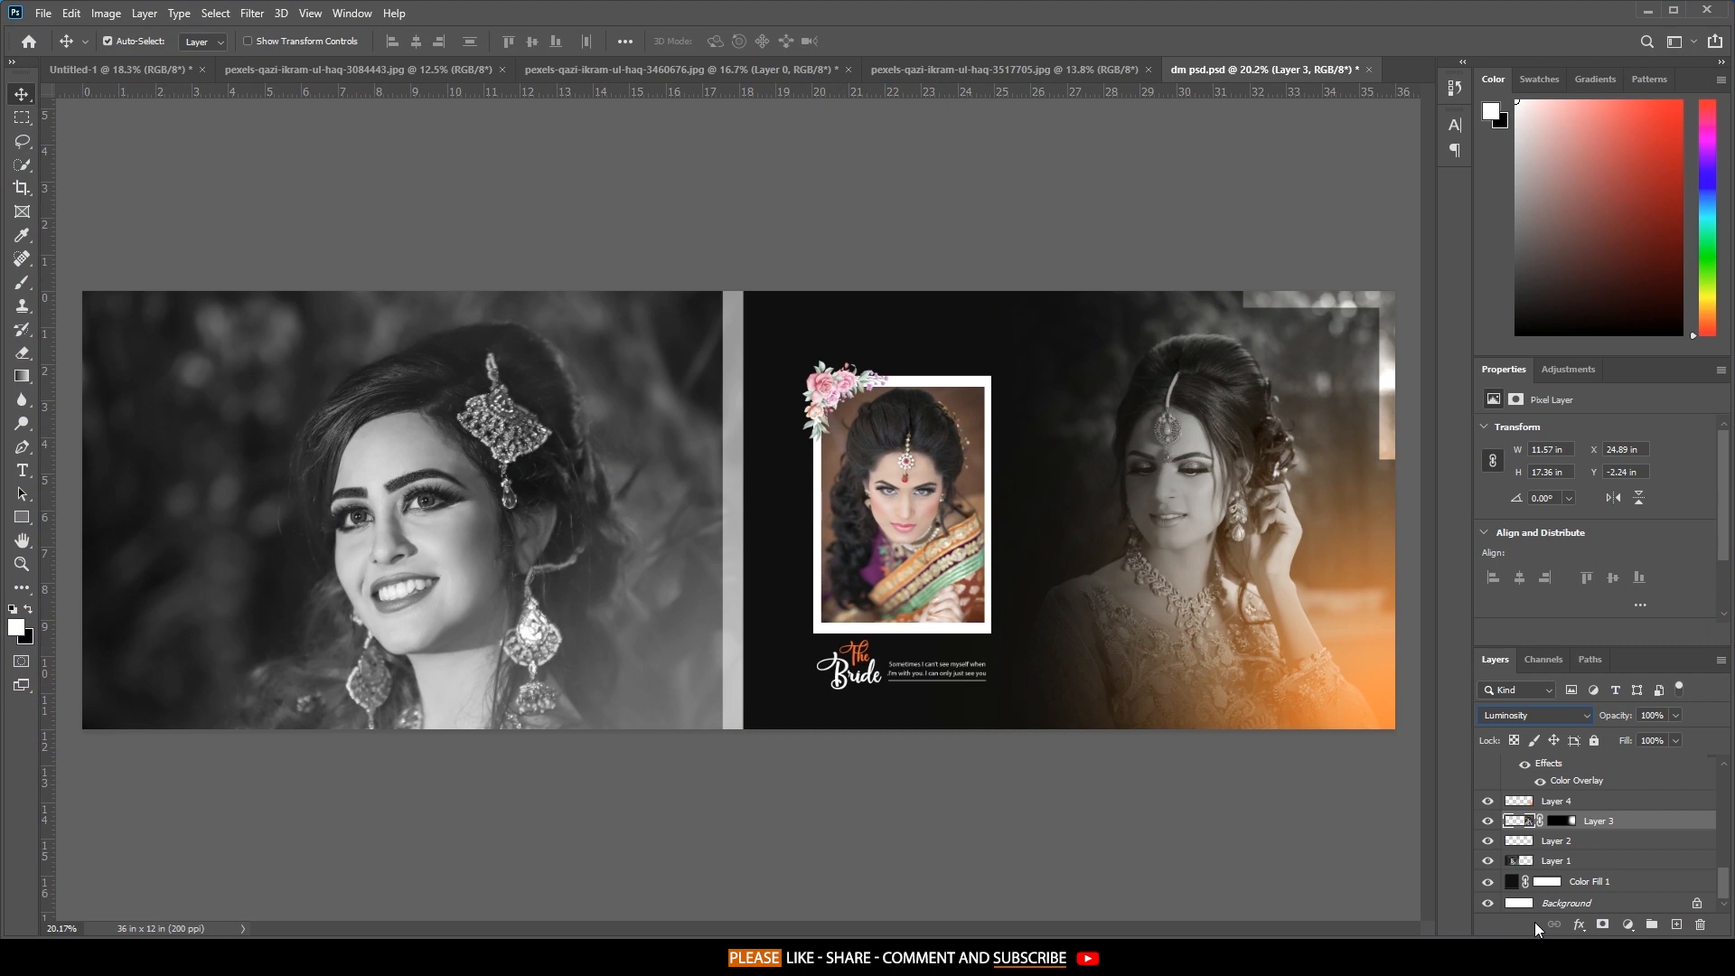
# Change the canvas surround color to Dark Gray.
pyautogui.rightClick(1169, 196)
pyautogui.click(1211, 237)
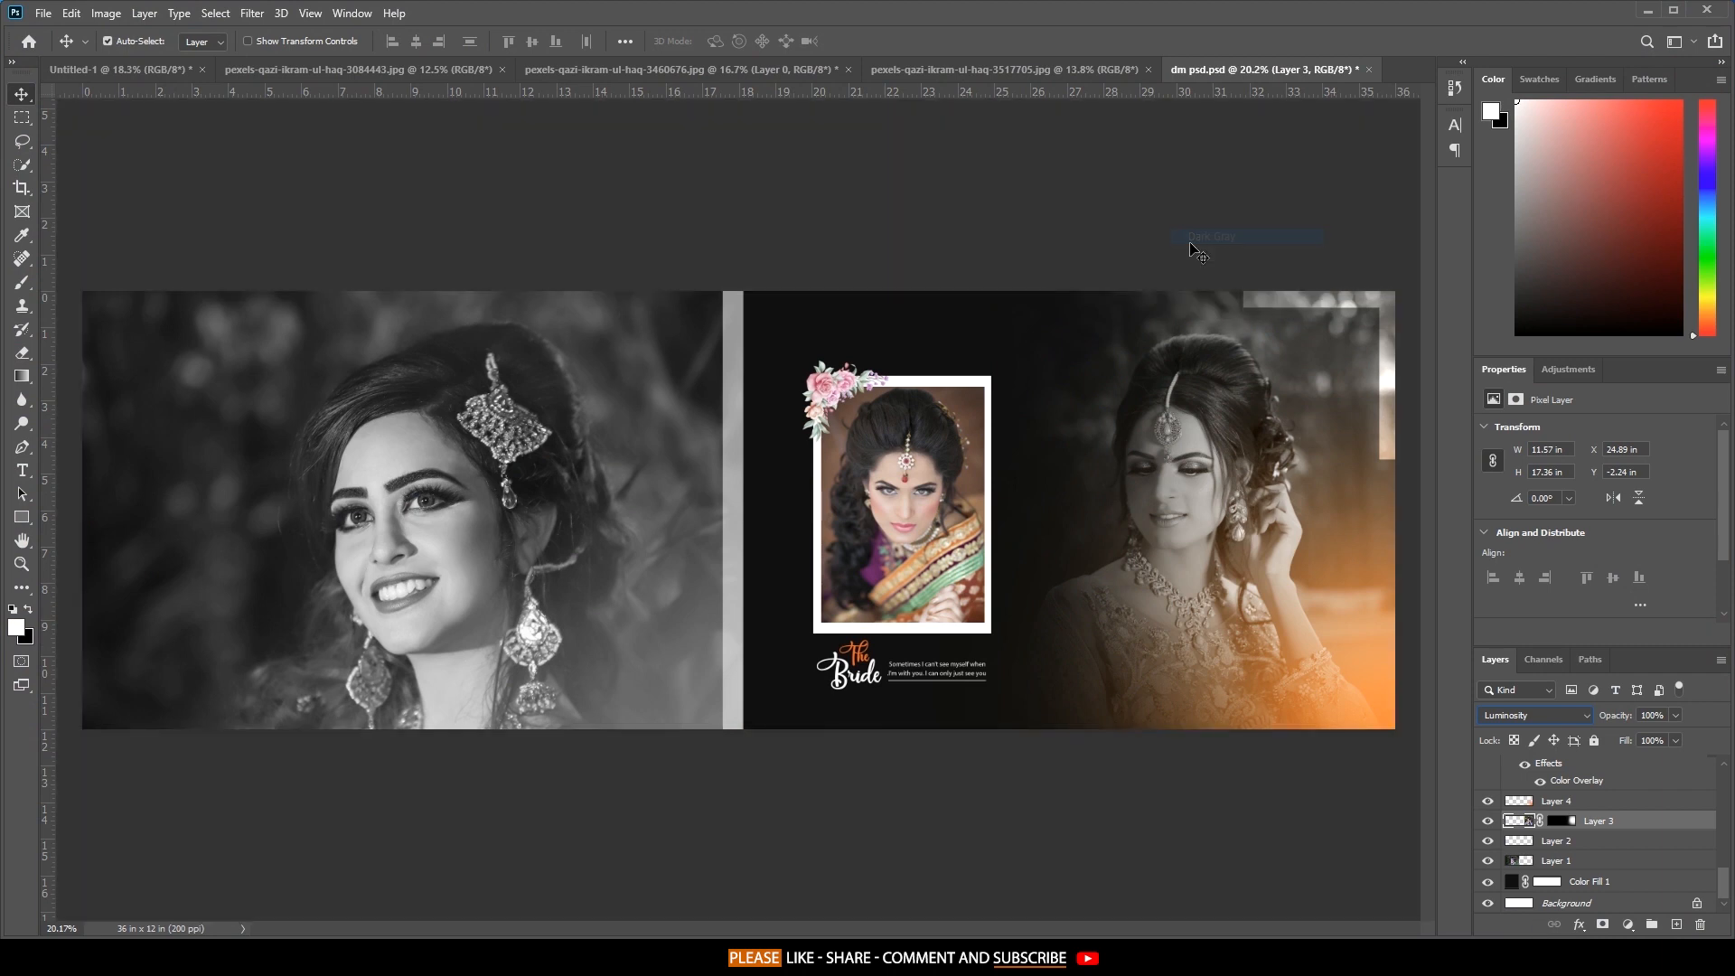